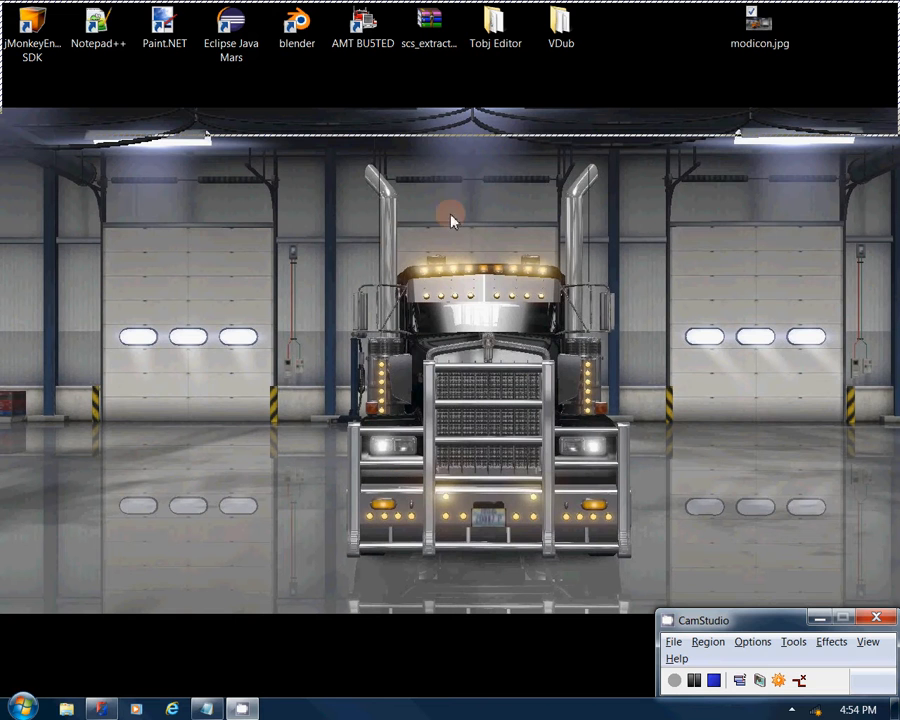
# Step: Move the modicon.jpg file on the desktop to the Recycle Bin
pyautogui.rightClick(765, 40)
pyautogui.click(702, 459)
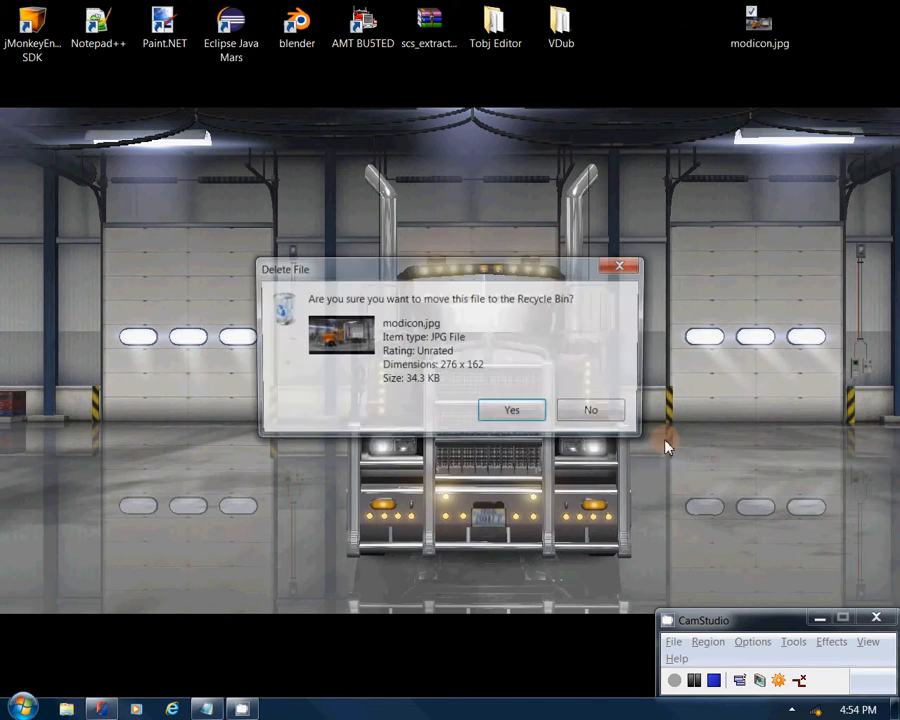
pyautogui.click(522, 413)
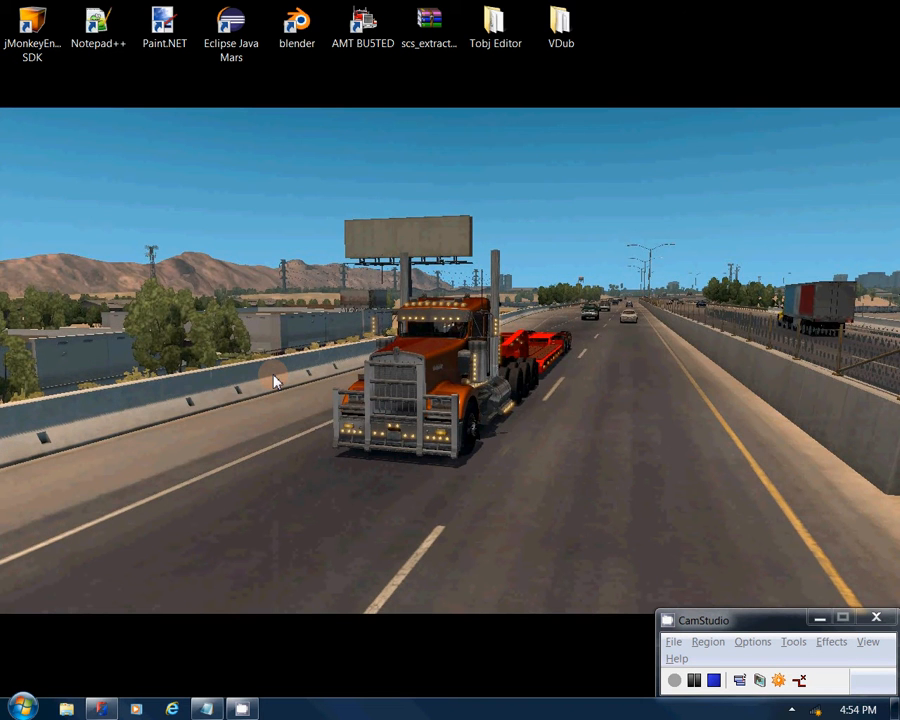
# Step: Look through the program files in the desktop's Tobj Editor folder and close the folder
pyautogui.click(497, 50)
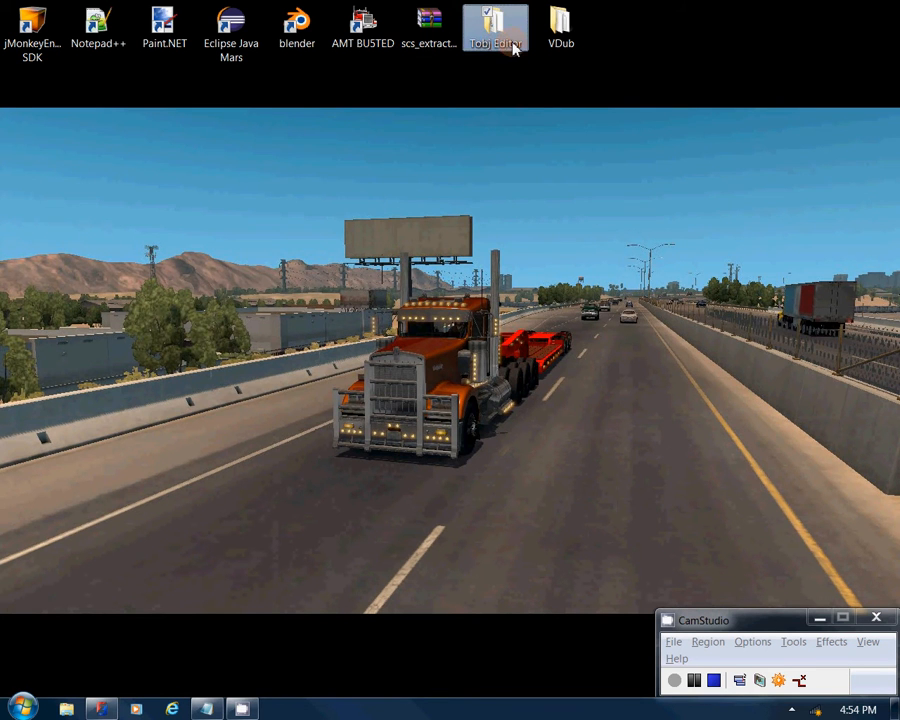
pyautogui.doubleClick(508, 46)
pyautogui.moveTo(176, 261); pyautogui.dragTo(157, 203)
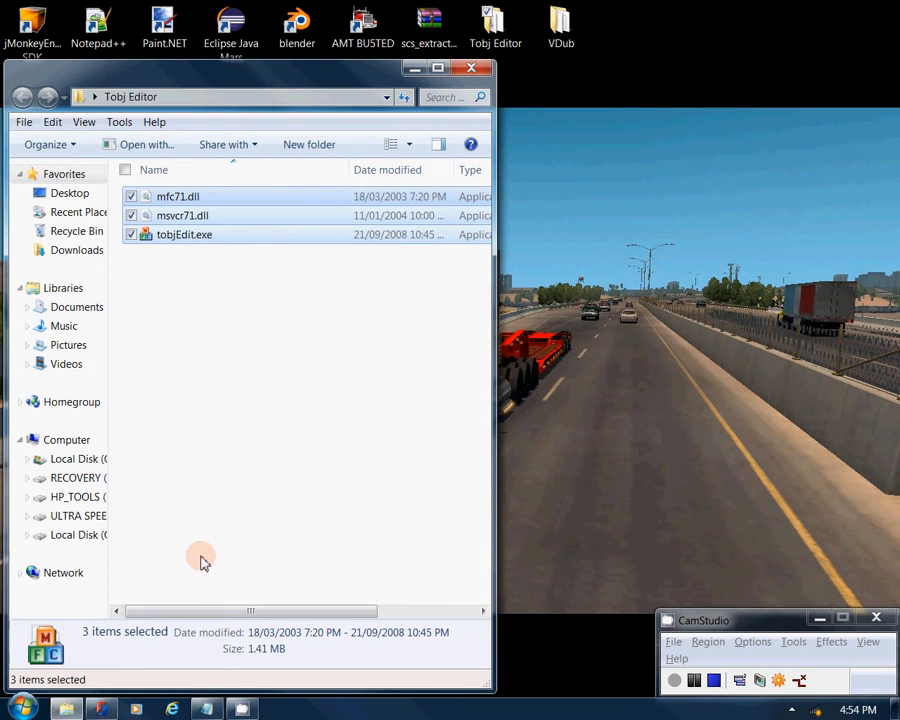
pyautogui.click(267, 254)
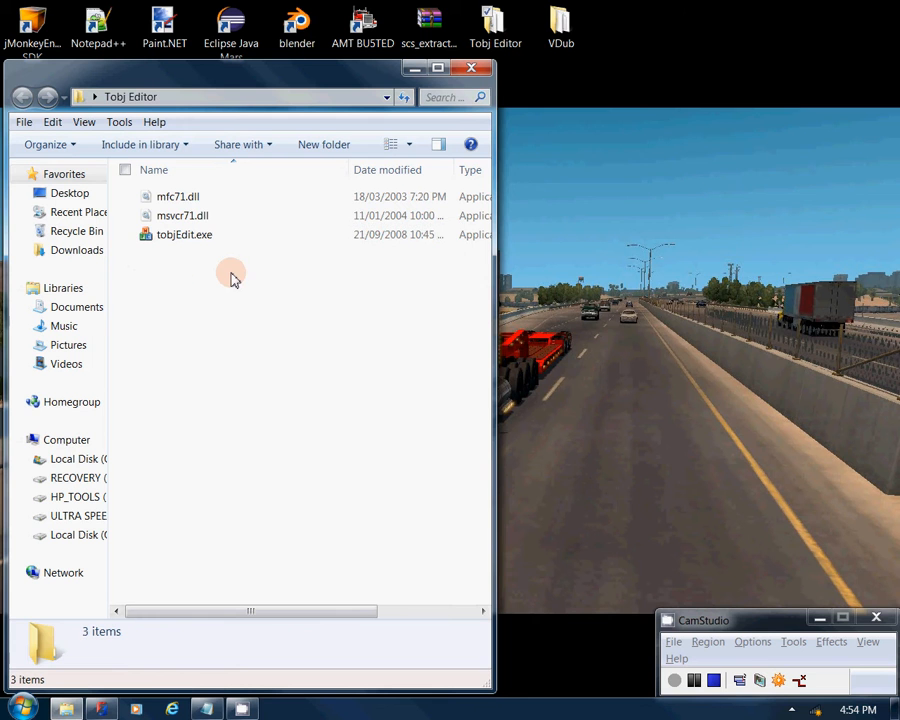
pyautogui.moveTo(229, 272); pyautogui.dragTo(154, 196)
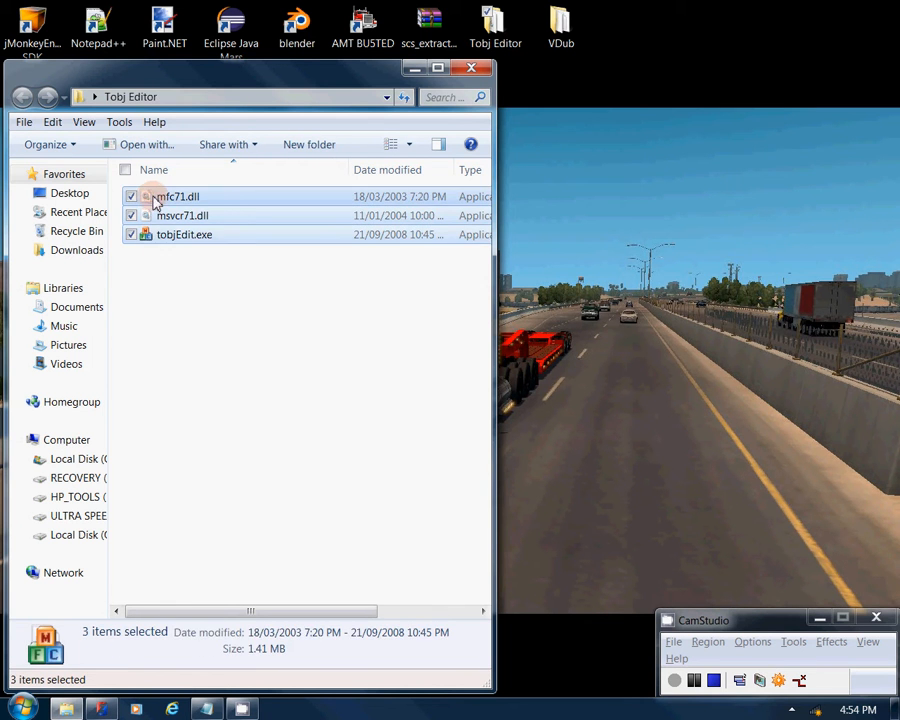
pyautogui.click(259, 285)
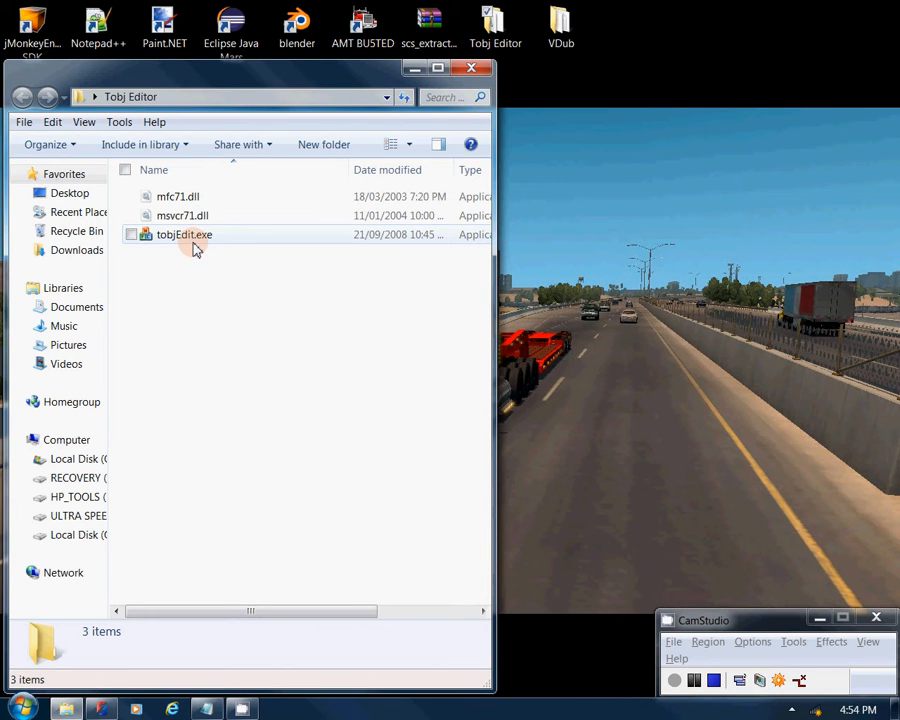
pyautogui.click(471, 69)
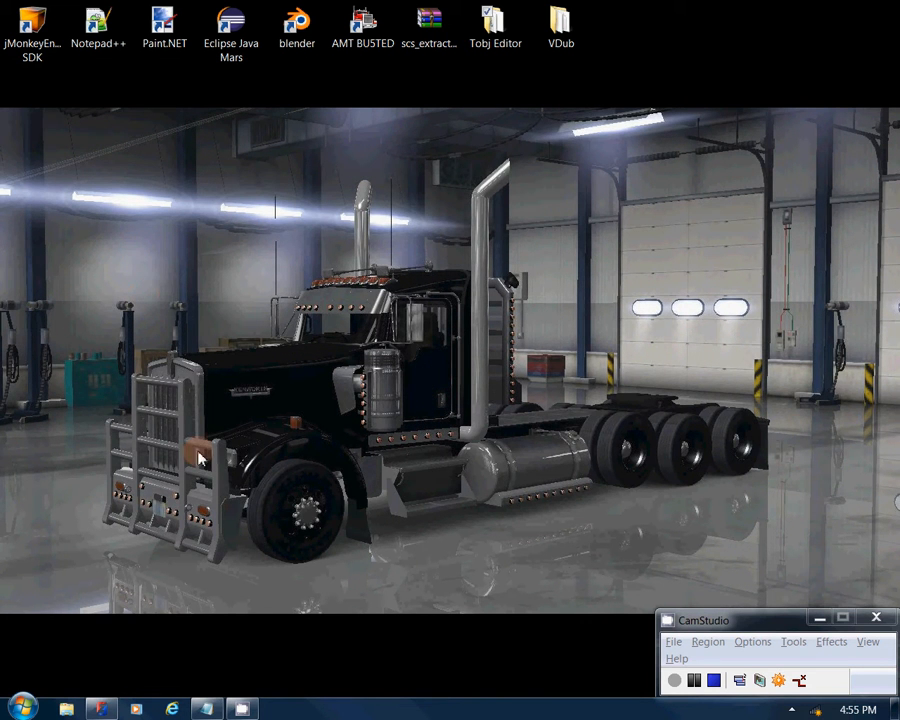
# Step: Open the mod folder inside the American Truck Simulator folder in Documents
pyautogui.click(66, 709)
pyautogui.doubleClick(208, 232)
pyautogui.doubleClick(207, 264)
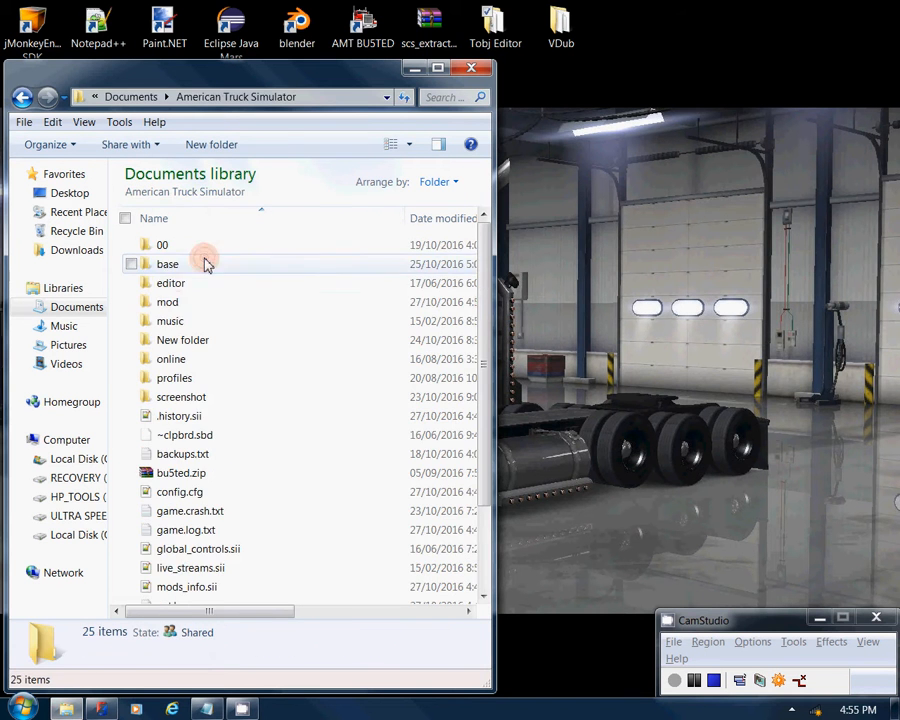
pyautogui.click(182, 306)
pyautogui.doubleClick(181, 306)
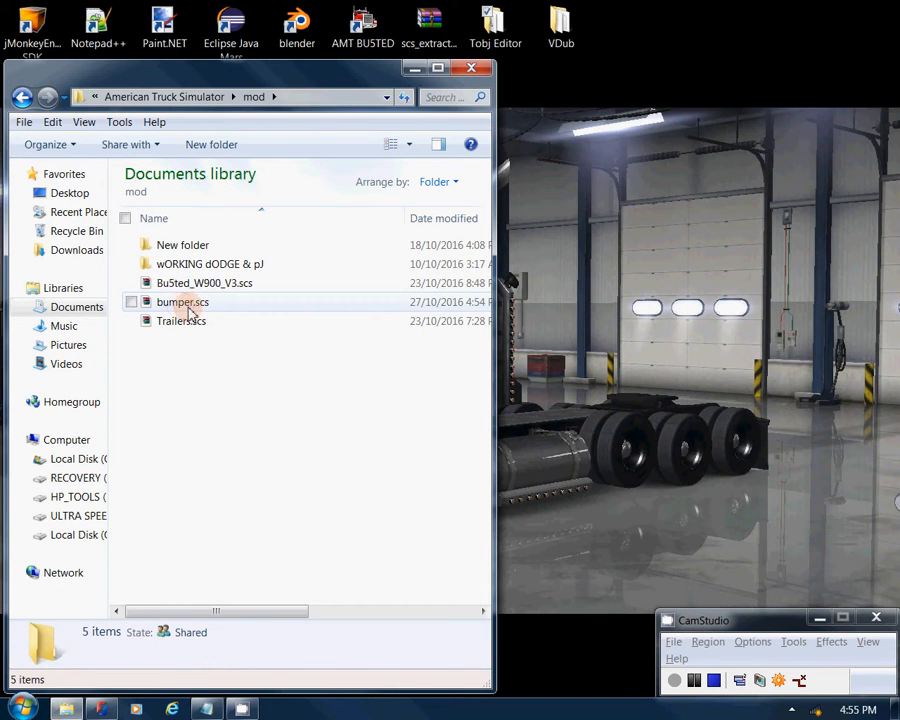
# Step: Try anyname as the file name of bumper.scs, and restore the name bumper
pyautogui.click(182, 305)
pyautogui.click(182, 307)
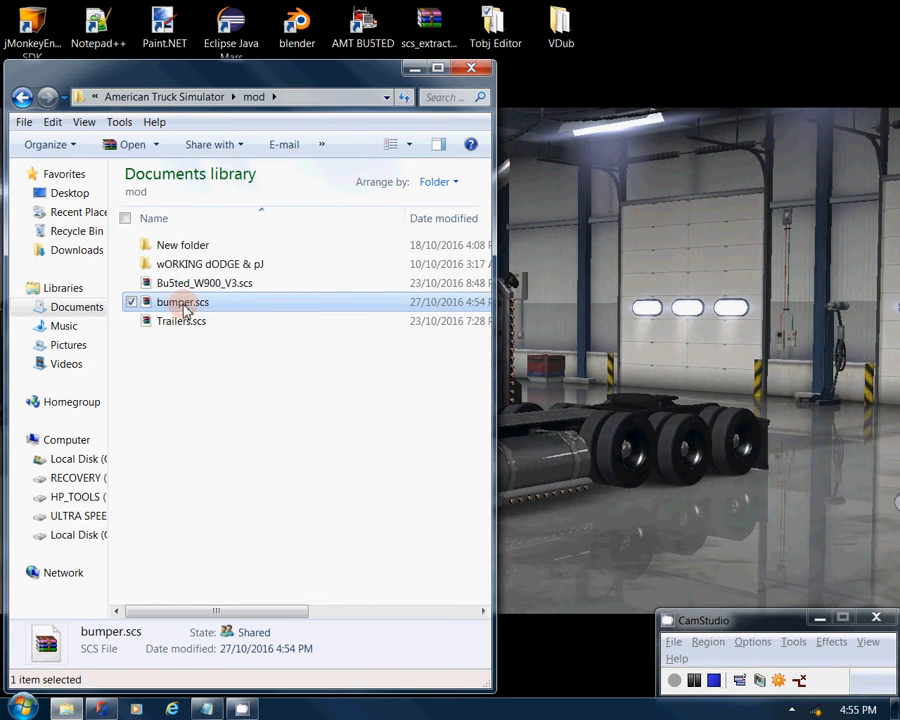
pyautogui.write('anyname')
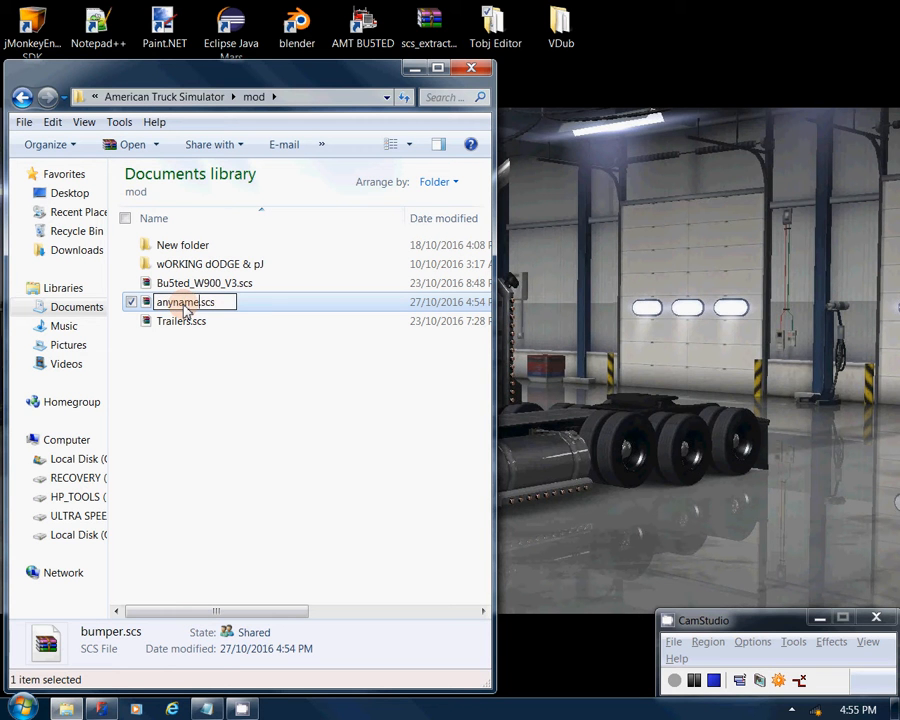
pyautogui.press('BackSpace')
pyautogui.press('BackSpace')
pyautogui.press('BackSpace')
pyautogui.press('BackSpace')
pyautogui.press('BackSpace')
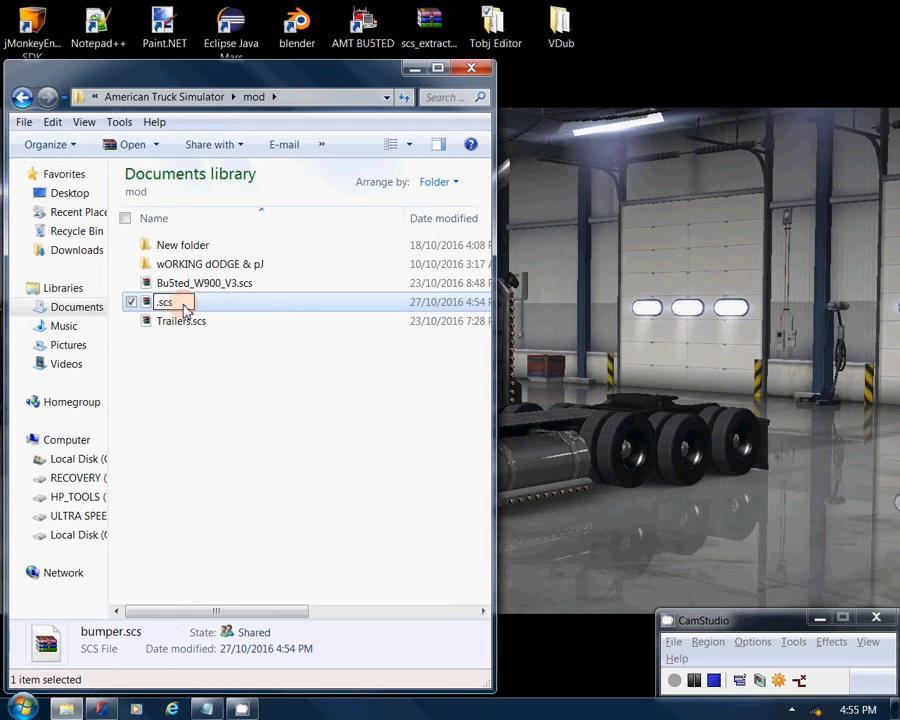
pyautogui.write('bumper')
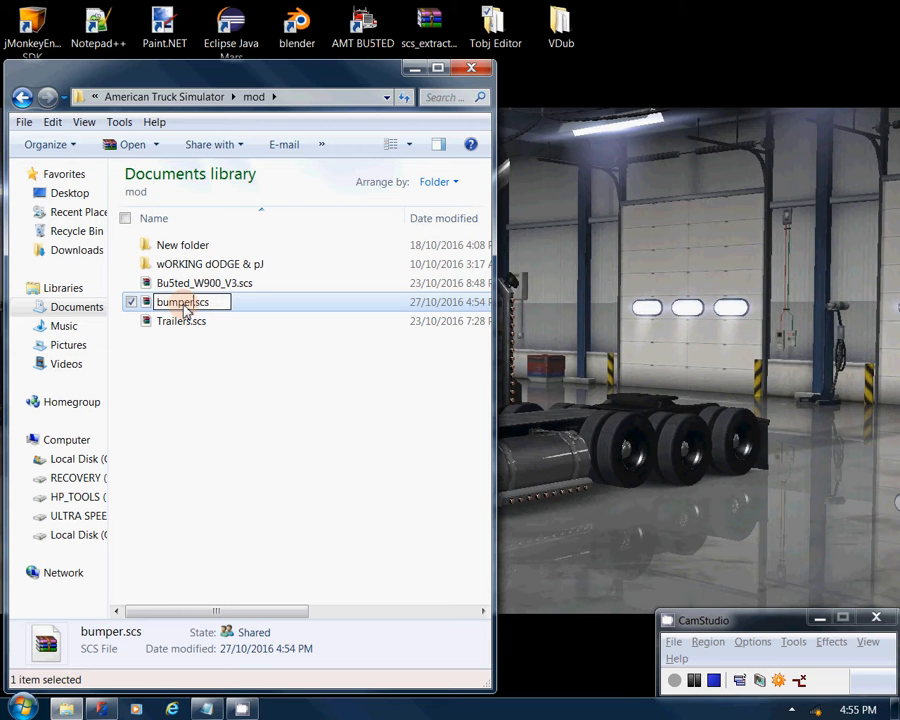
pyautogui.click(241, 388)
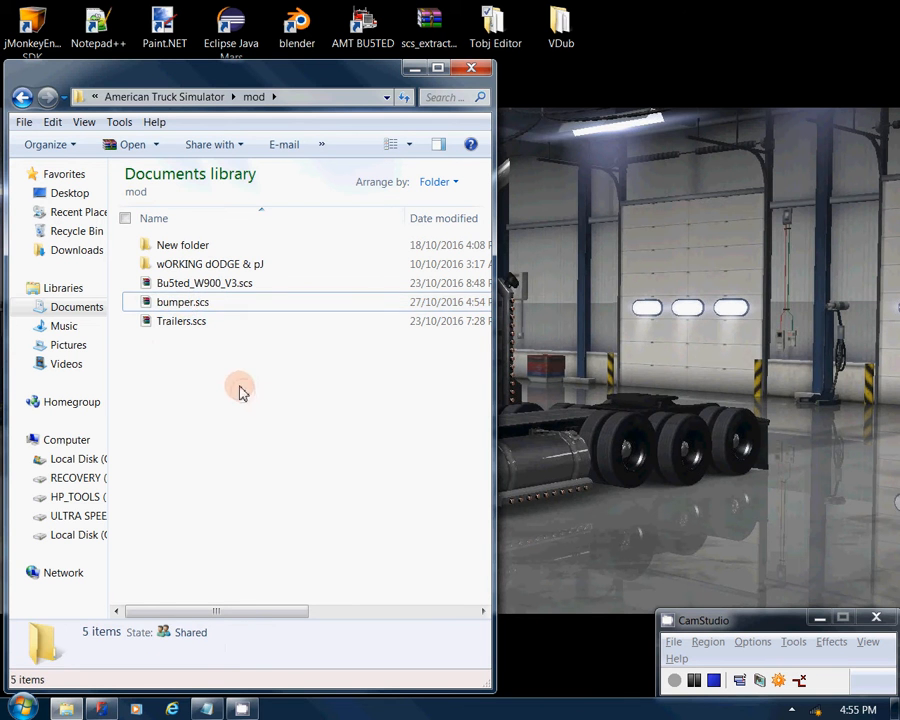
# Step: Open the bumper.scs archive in WinRAR and select all of its folders and files
pyautogui.click(197, 307)
pyautogui.doubleClick(196, 306)
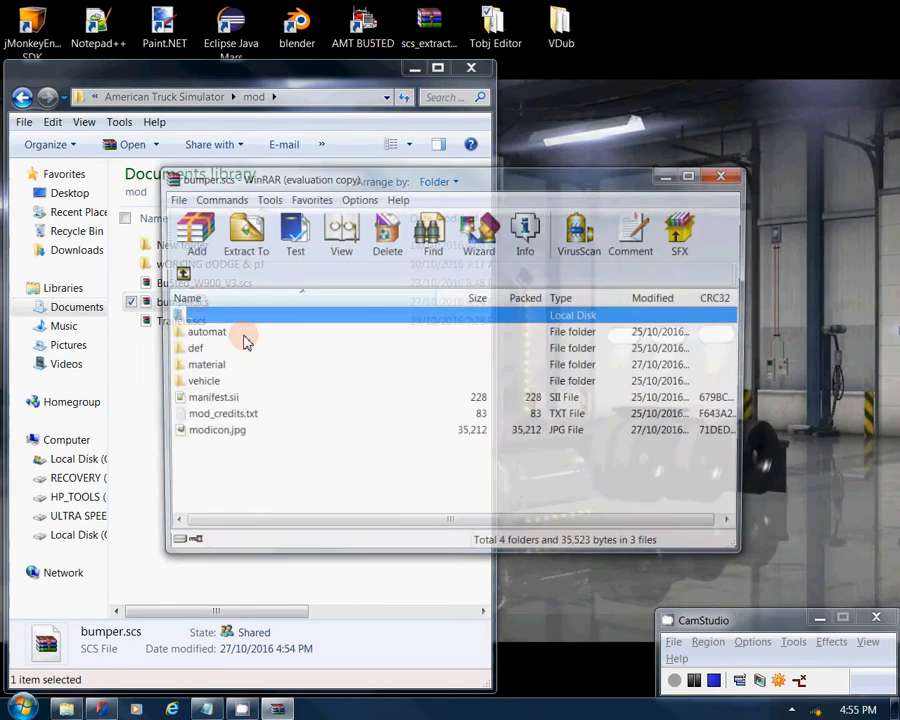
pyautogui.moveTo(247, 471); pyautogui.dragTo(195, 441)
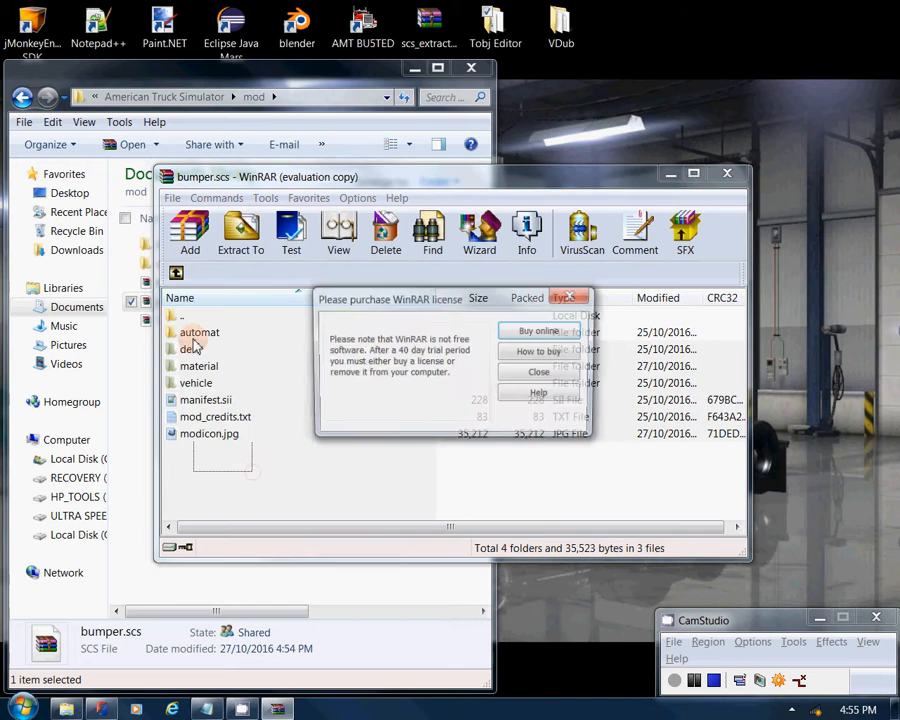
pyautogui.click(514, 373)
pyautogui.moveTo(374, 454); pyautogui.dragTo(230, 262)
# Step: Extract the selected archive contents into a new desktop folder named uglybumper and close the archive
pyautogui.click(230, 262)
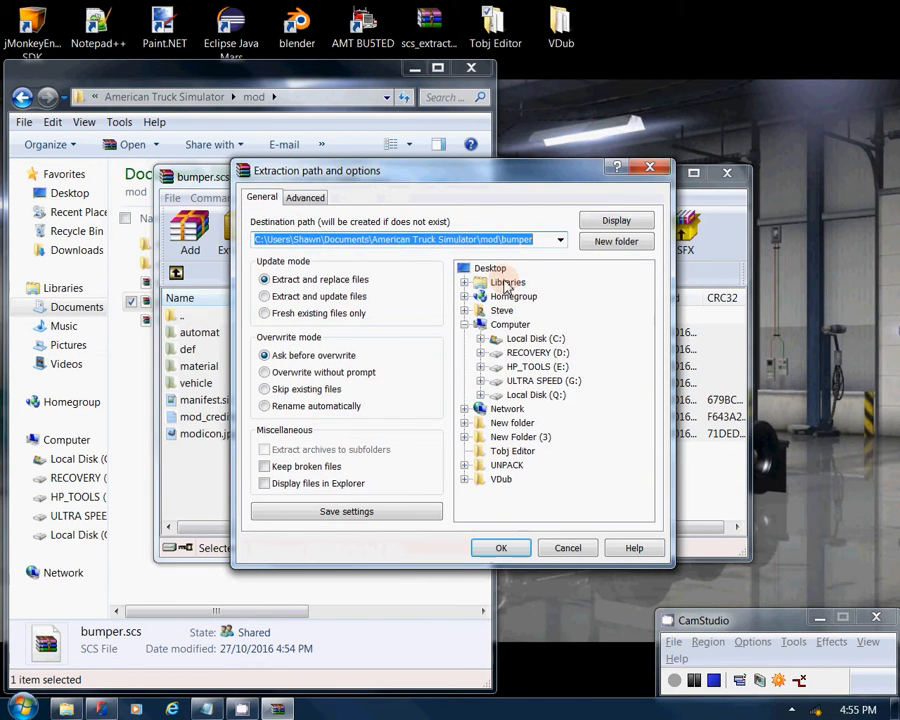
pyautogui.click(496, 269)
pyautogui.click(616, 241)
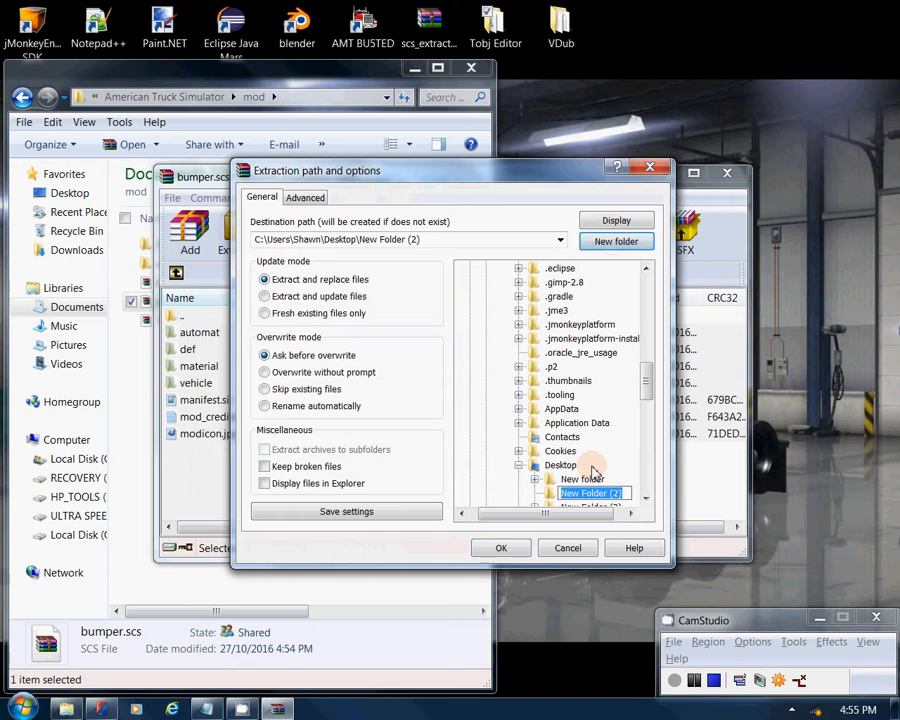
pyautogui.write('uglybumper')
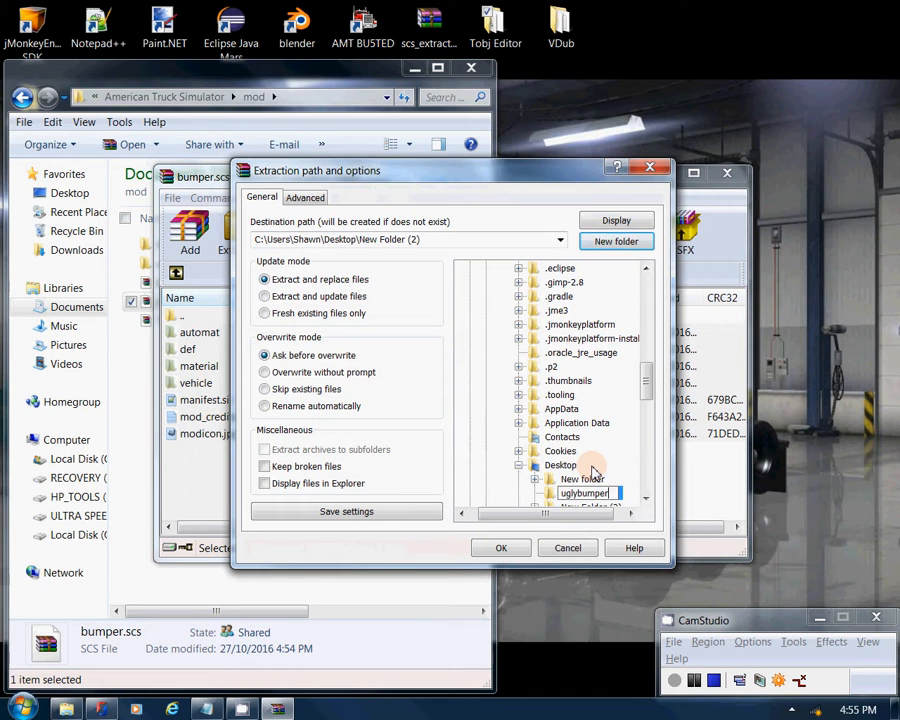
pyautogui.press('Return')
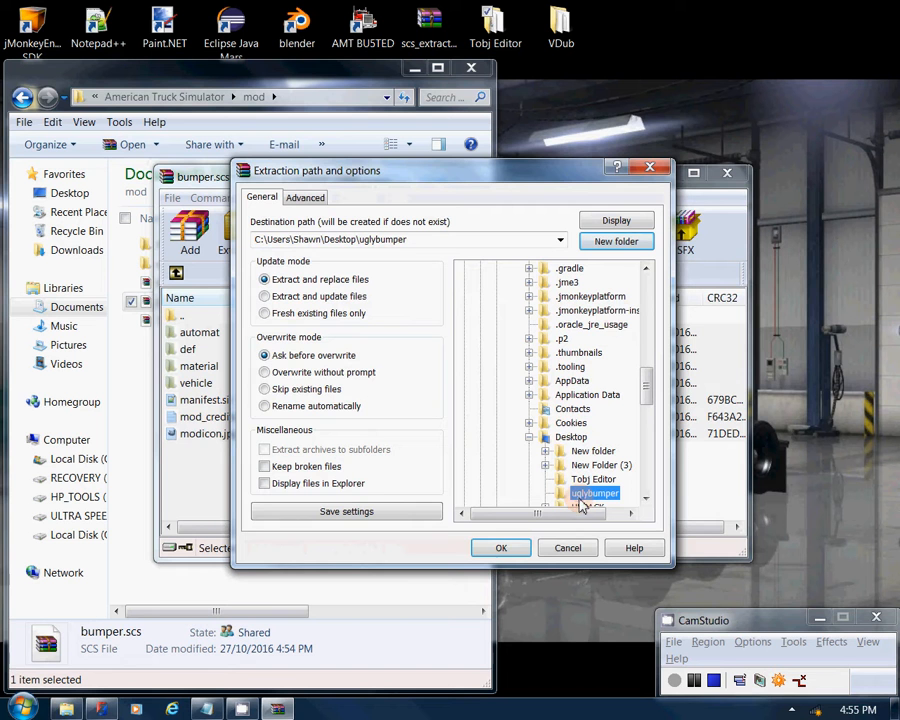
pyautogui.click(515, 551)
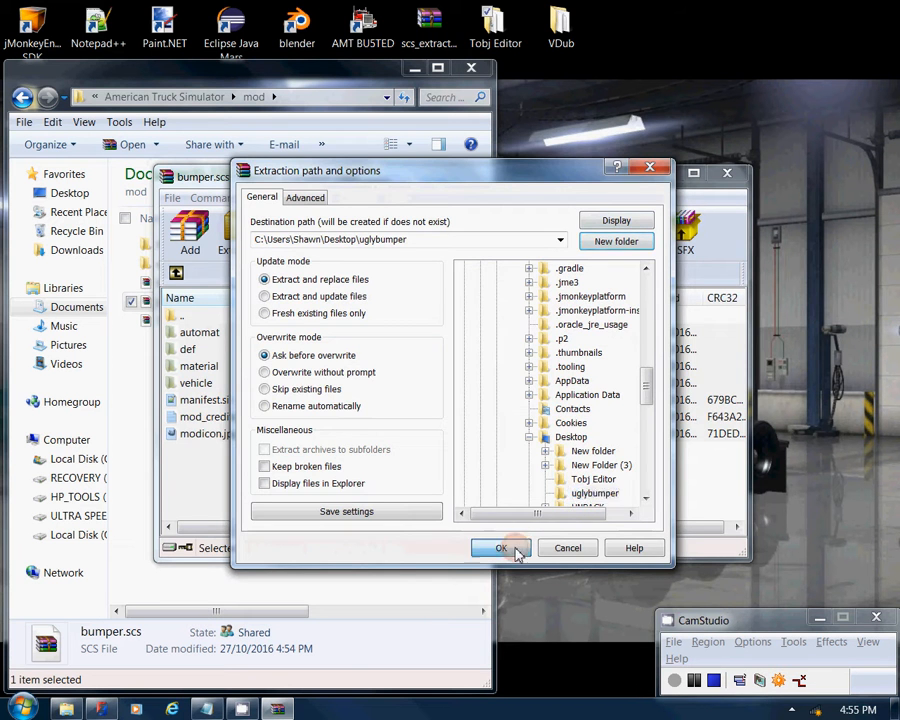
pyautogui.click(726, 175)
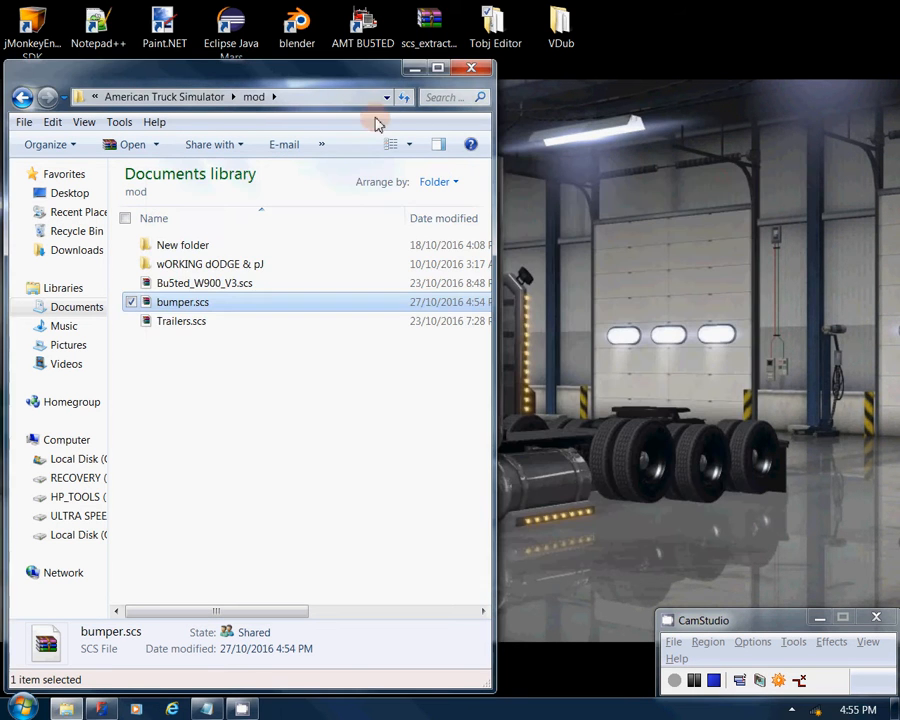
# Step: Close the mod folder, move the uglybumper folder to a free spot on the desktop and open it
pyautogui.click(468, 78)
pyautogui.moveTo(50, 115); pyautogui.dragTo(236, 172)
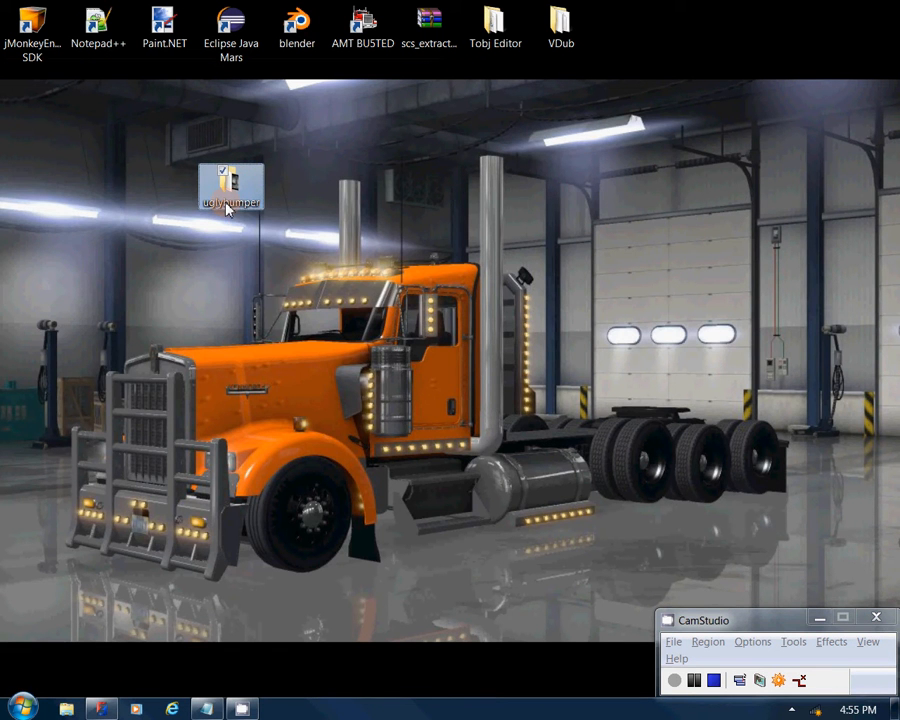
pyautogui.doubleClick(232, 195)
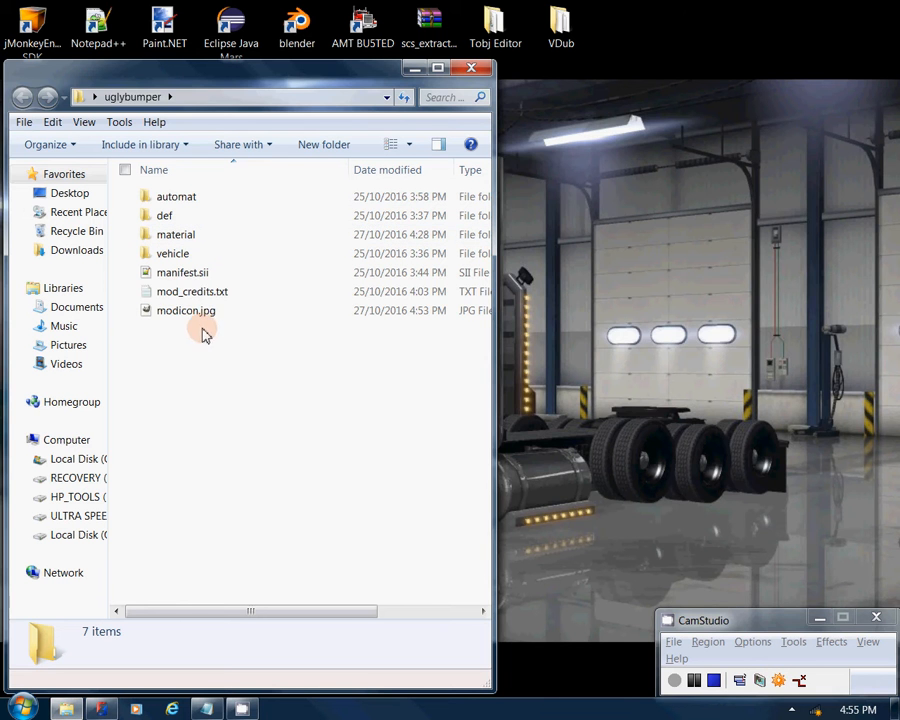
# Step: Create a folder named ui inside uglybumper's material folder
pyautogui.click(191, 243)
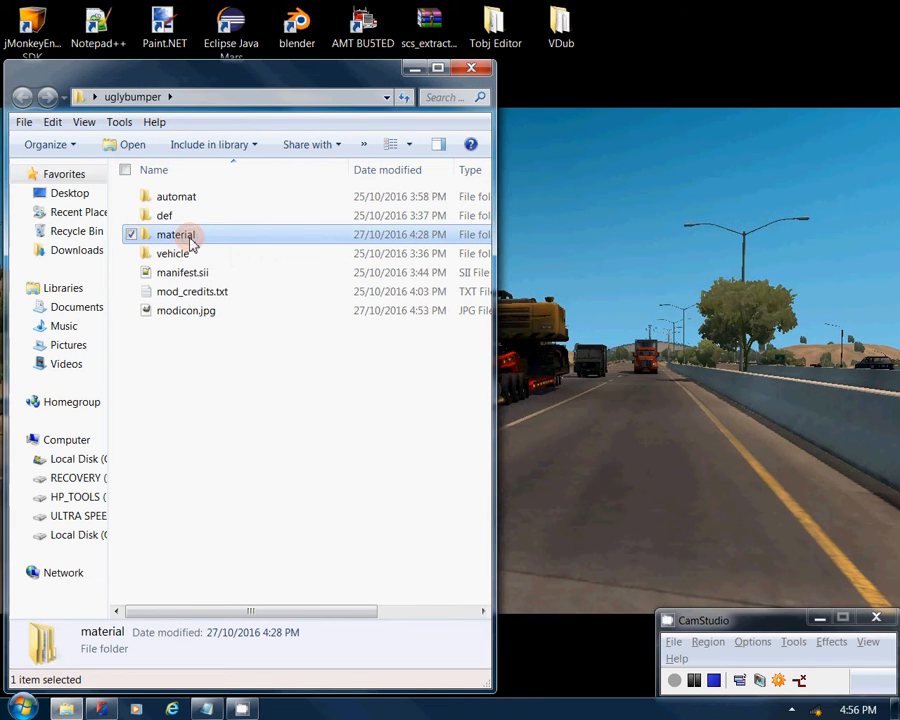
pyautogui.doubleClick(217, 241)
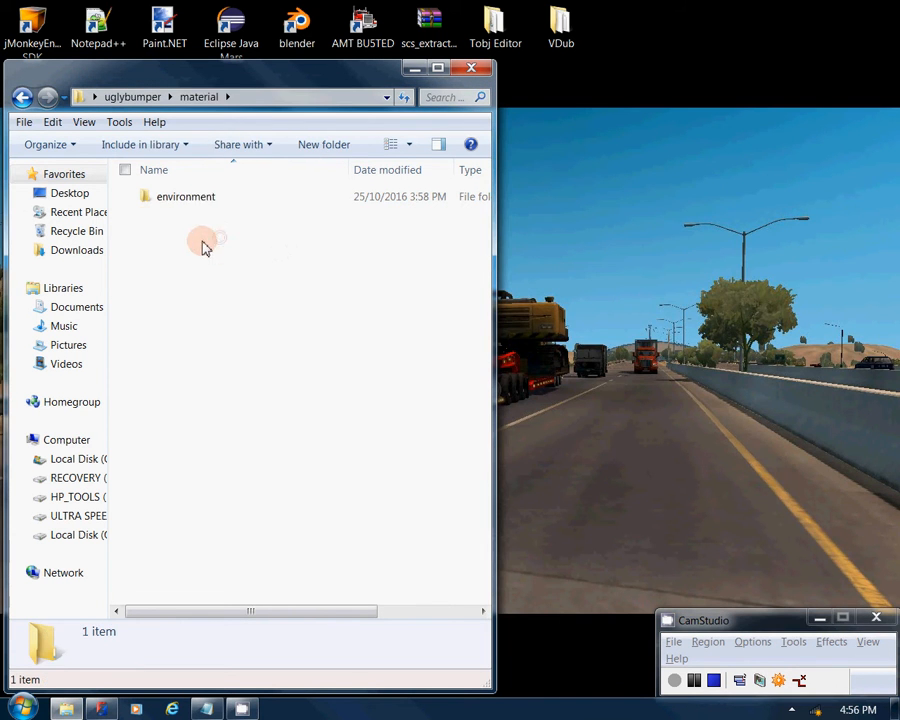
pyautogui.click(338, 146)
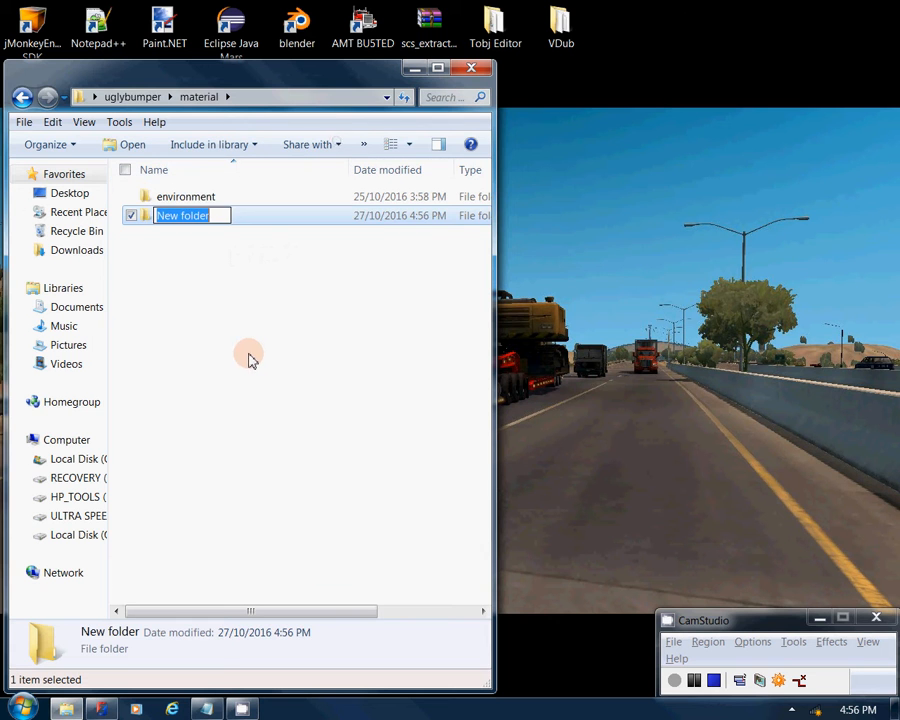
pyautogui.write('ui')
pyautogui.press('Return')
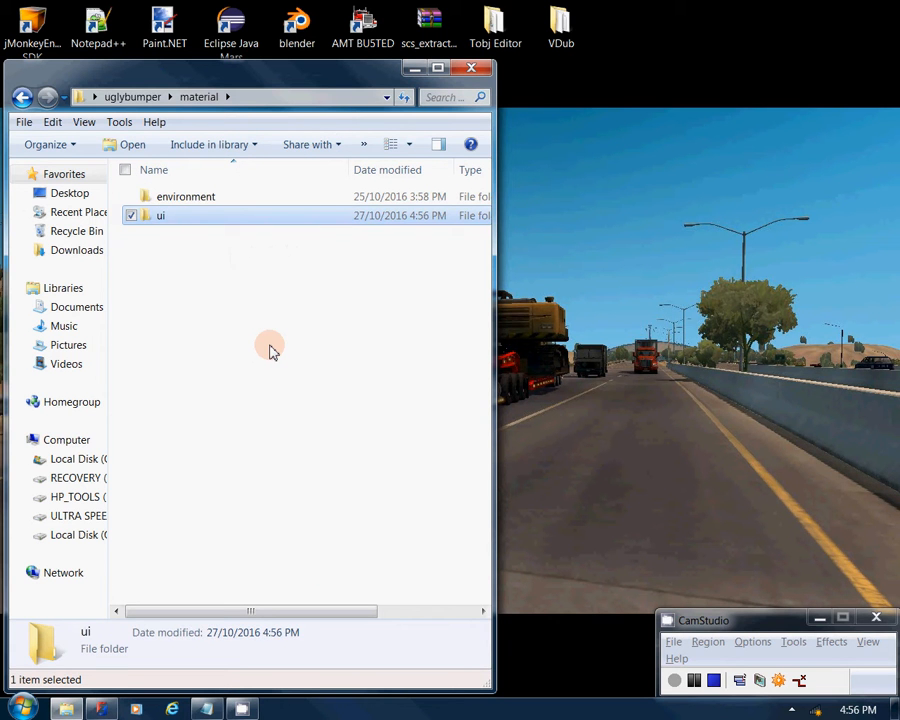
# Step: Create a folder named accessory inside the ui folder
pyautogui.doubleClick(237, 218)
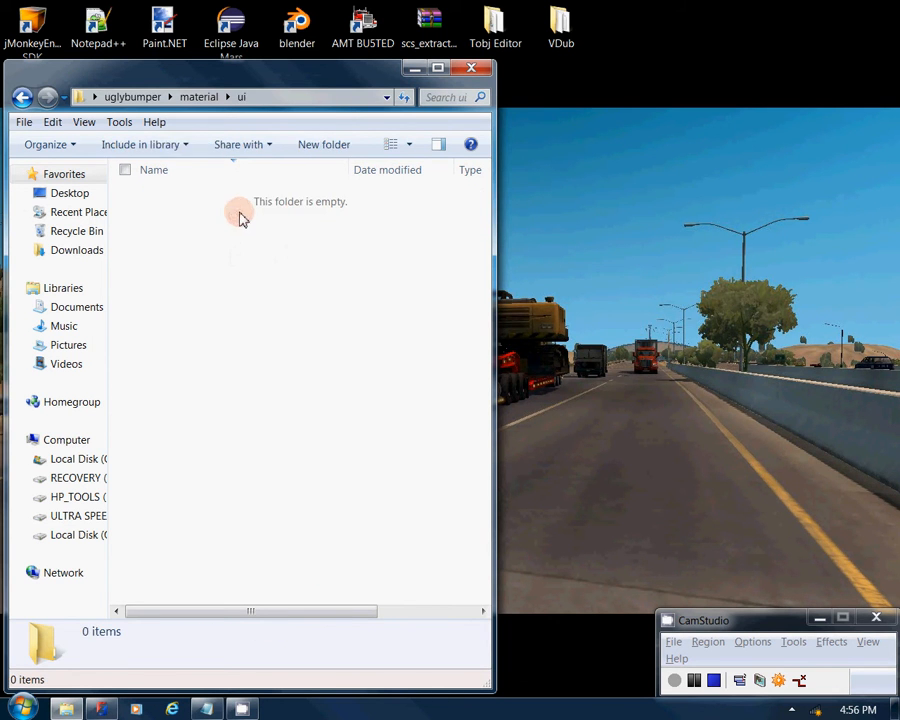
pyautogui.click(318, 147)
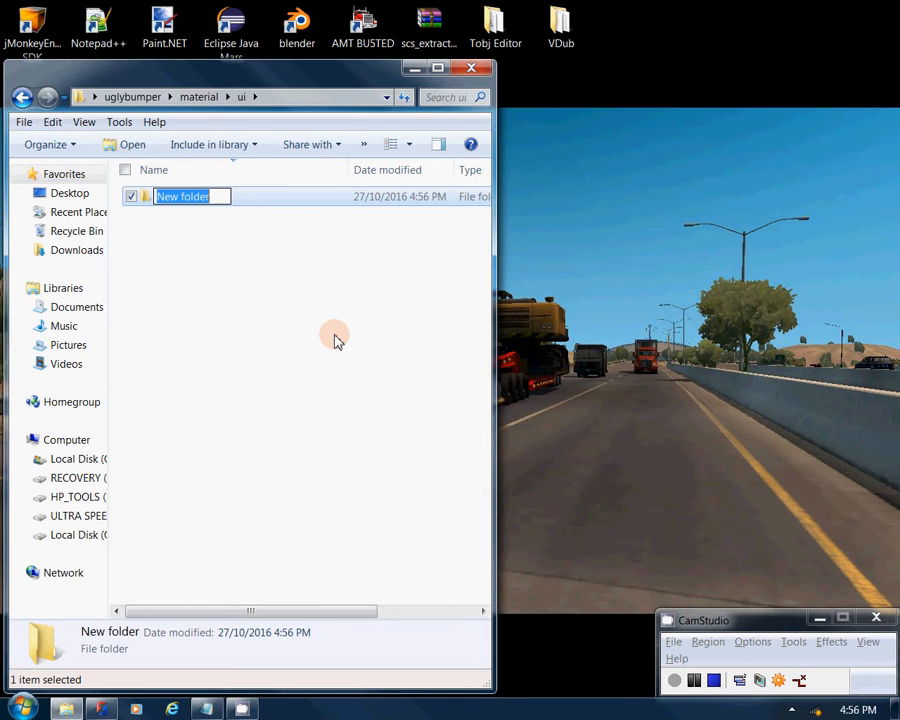
pyautogui.write('accessory')
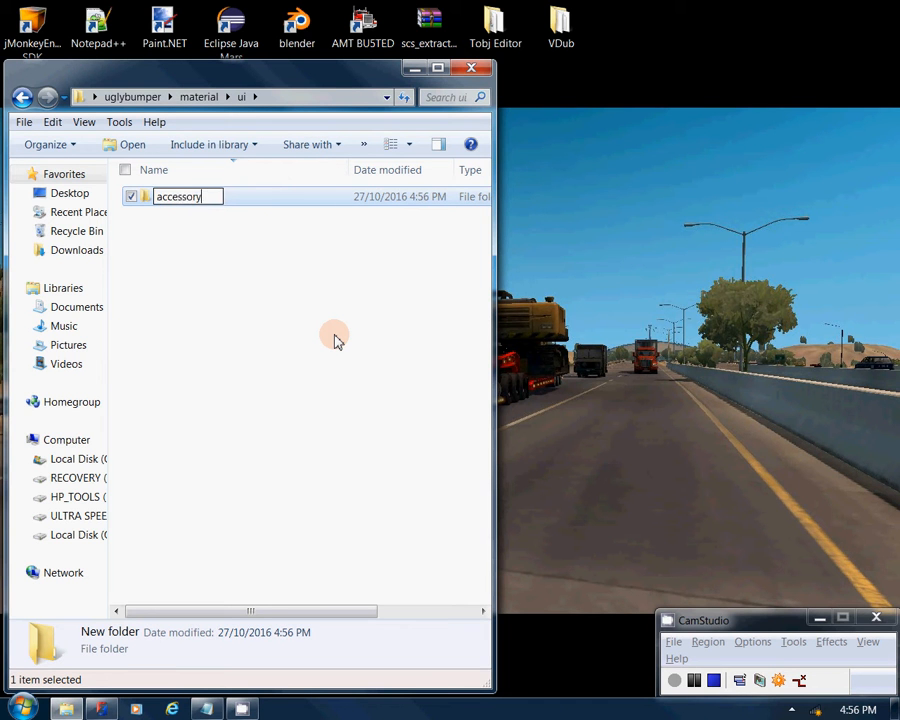
pyautogui.press('Return')
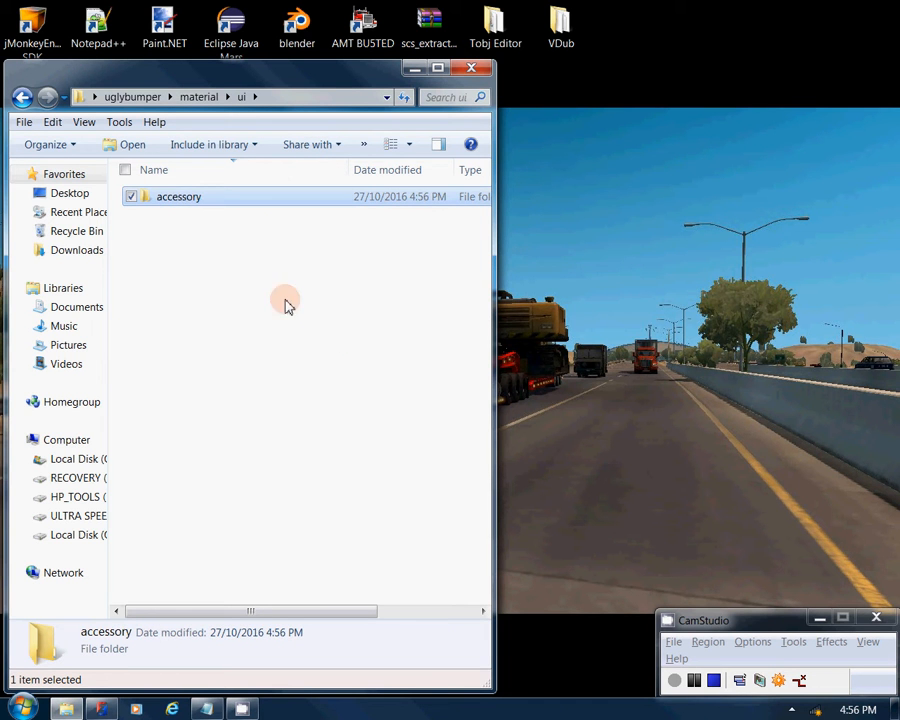
# Step: Open the accessory folder and add a new folder inside it
pyautogui.doubleClick(186, 200)
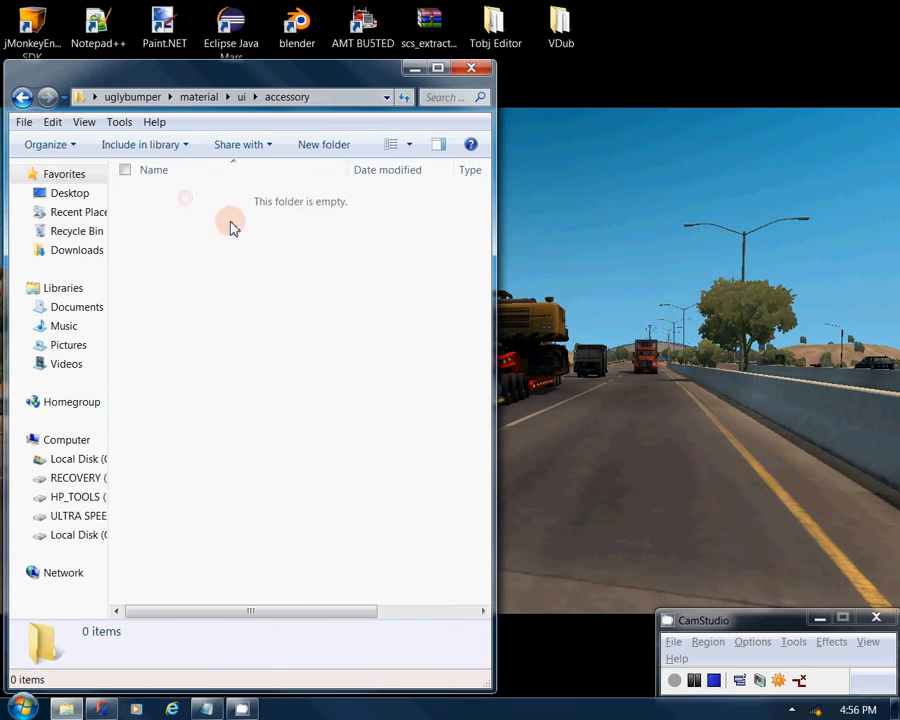
pyautogui.click(321, 144)
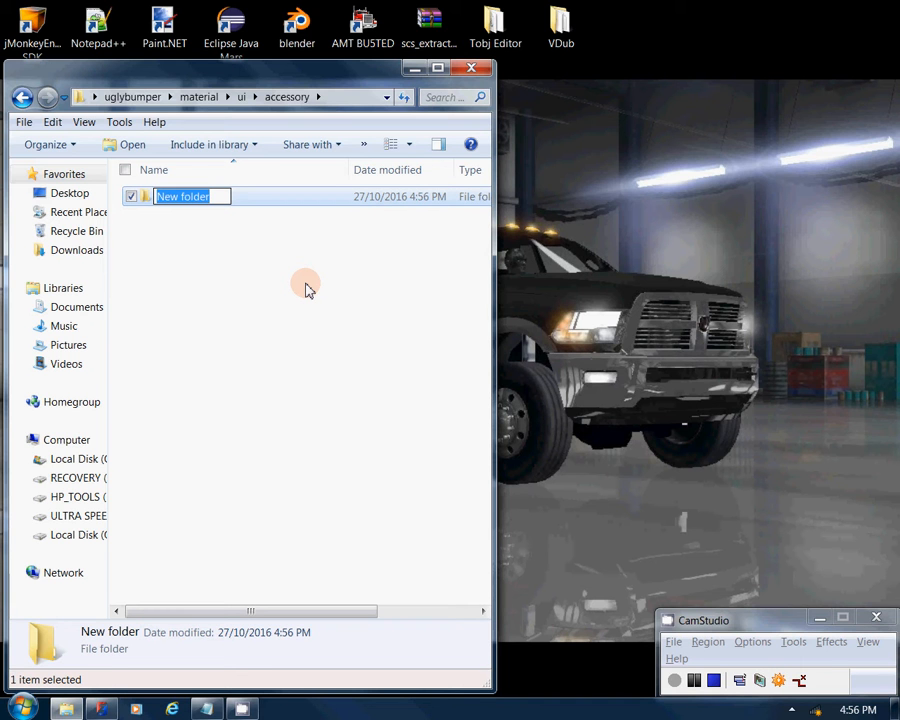
pyautogui.write('my')
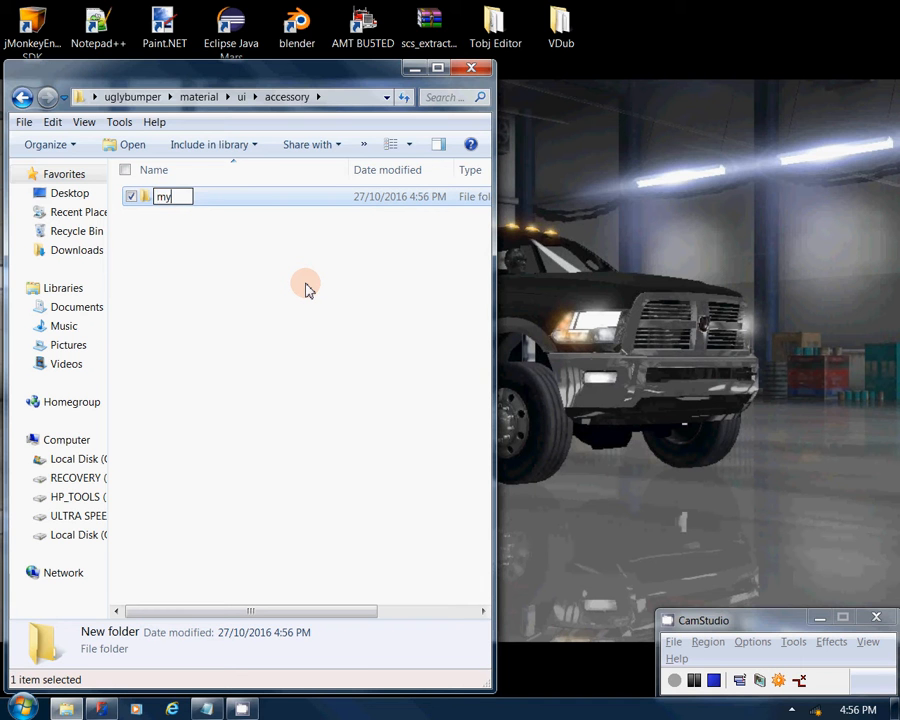
pyautogui.write('modicons')
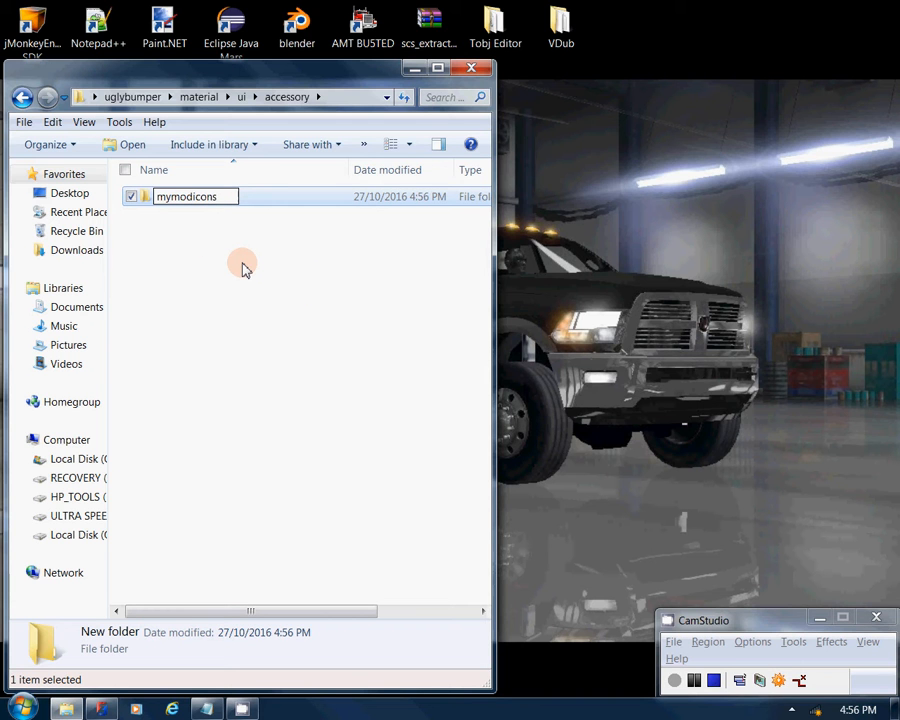
pyautogui.press('BackSpace')
pyautogui.press('BackSpace')
pyautogui.press('BackSpace')
pyautogui.press('BackSpace')
pyautogui.press('BackSpace')
pyautogui.press('BackSpace')
pyautogui.press('BackSpace')
pyautogui.press('BackSpace')
pyautogui.press('BackSpace')
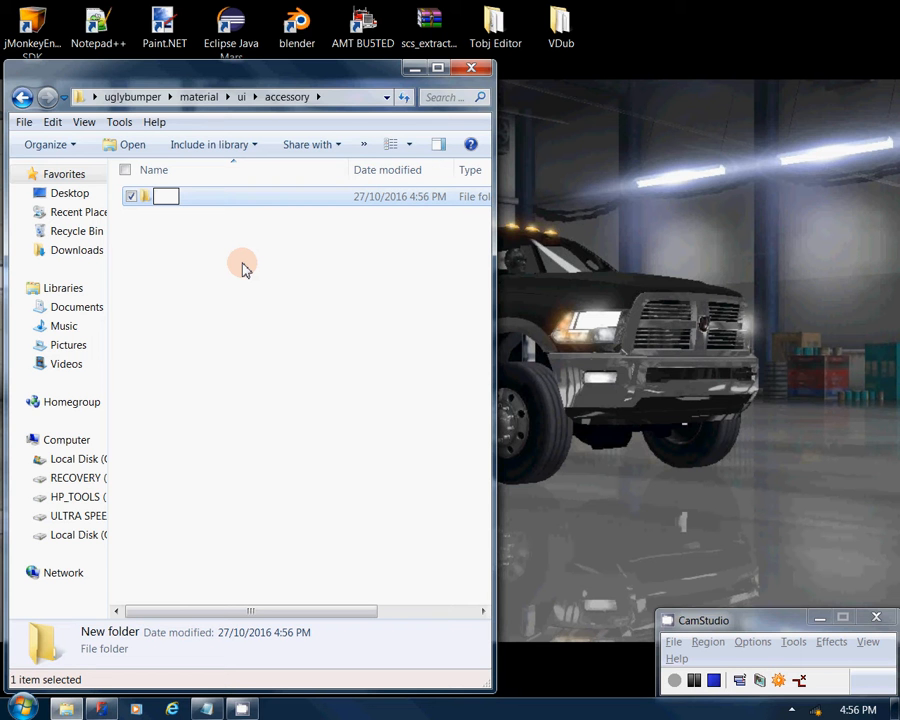
# Step: Name the new folder particons and open it
pyautogui.write('particons')
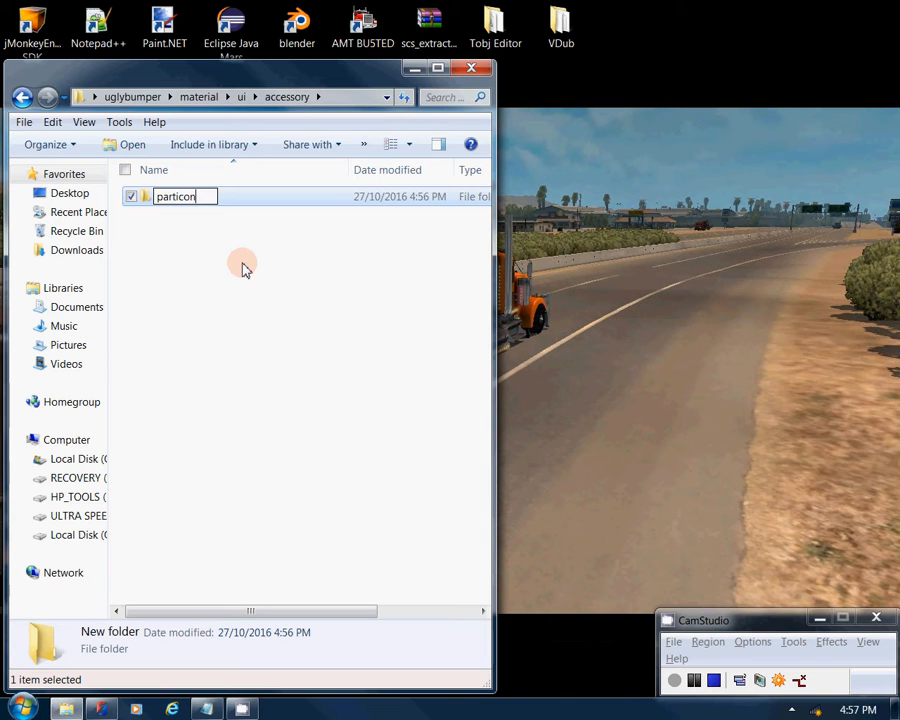
pyautogui.click(208, 357)
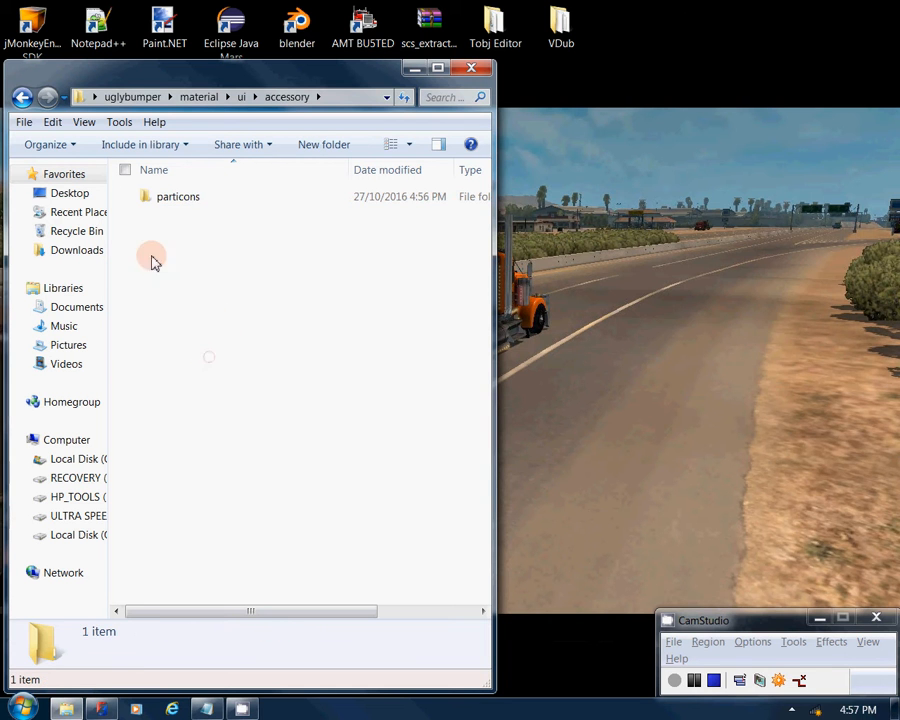
pyautogui.doubleClick(195, 198)
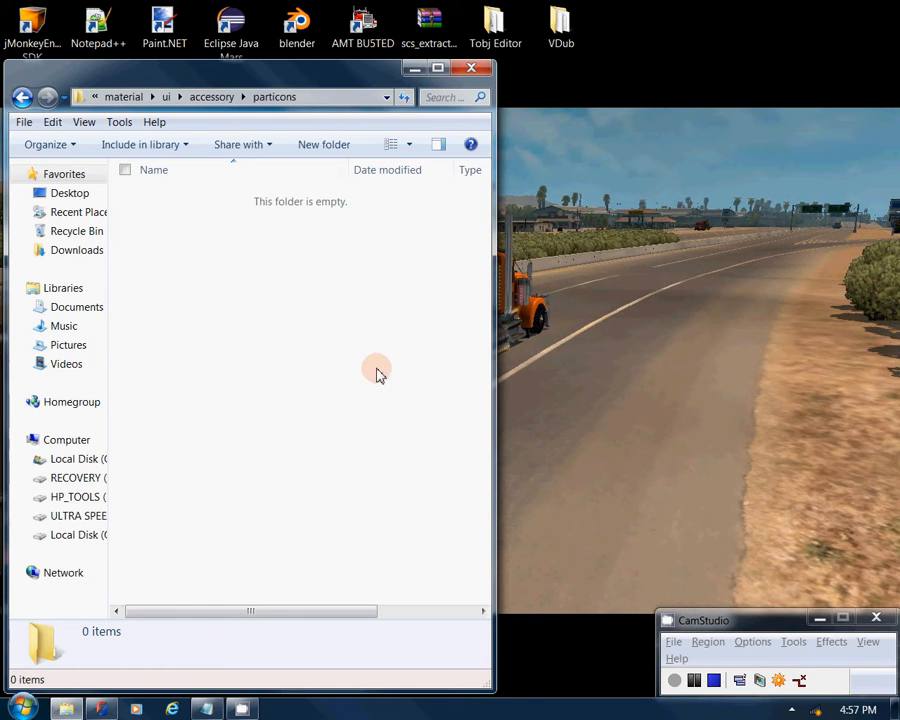
# Step: Create a text document in the particons folder and name it uglybumper.mat, accepting the extension change
pyautogui.rightClick(209, 244)
pyautogui.moveTo(271, 446)
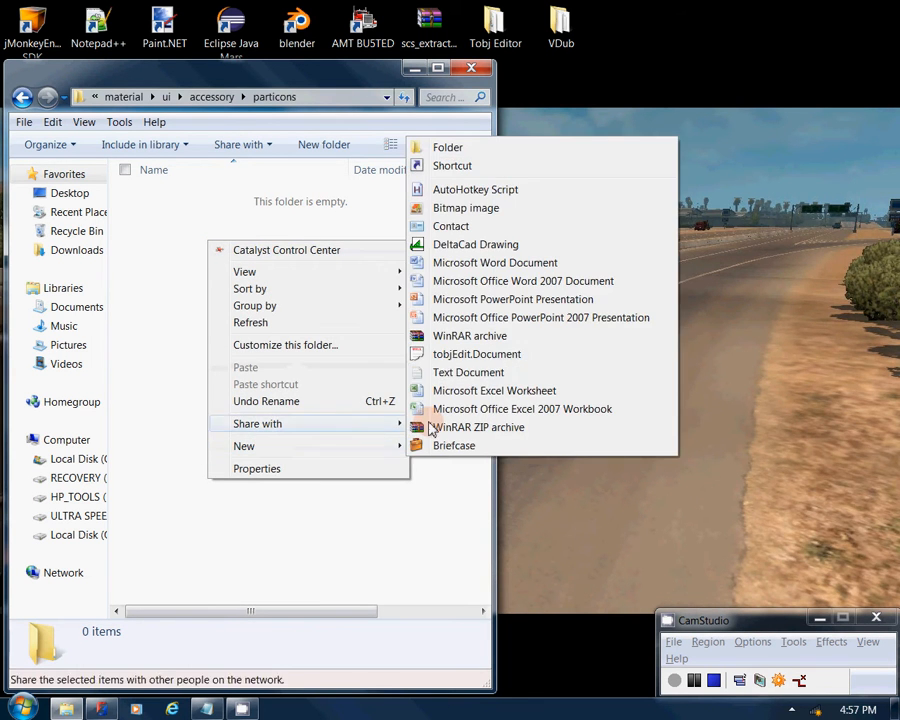
pyautogui.click(458, 374)
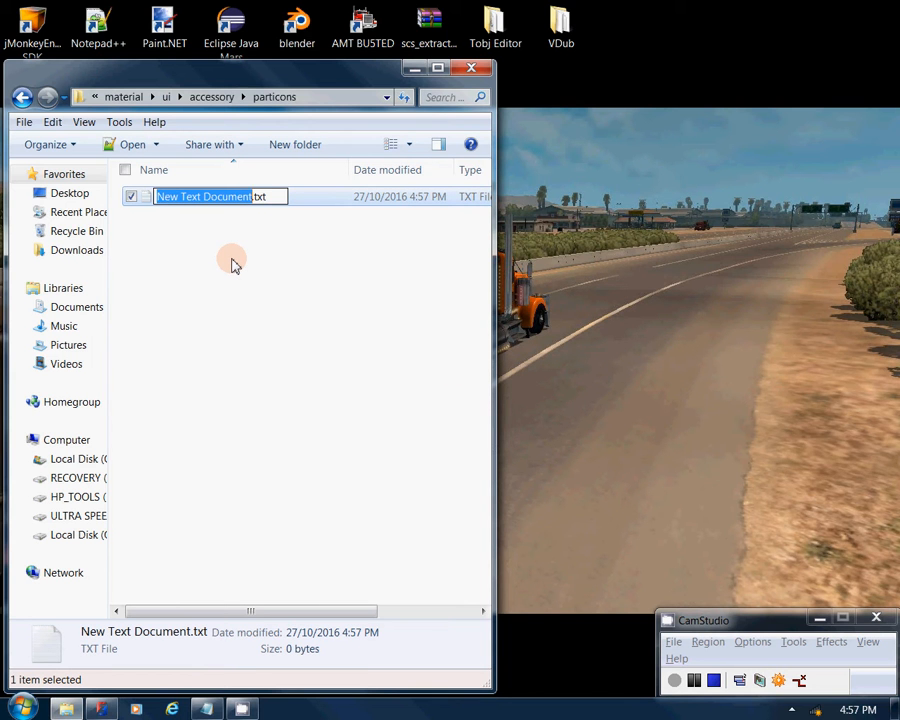
pyautogui.write('uglybumper')
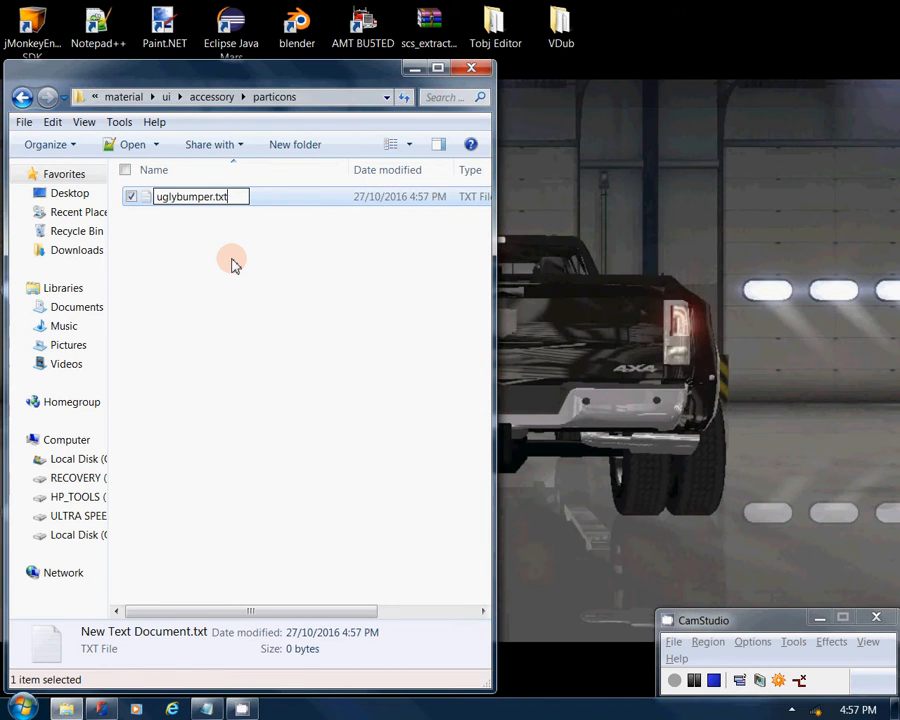
pyautogui.press('BackSpace')
pyautogui.press('BackSpace')
pyautogui.press('BackSpace')
pyautogui.write('mat')
pyautogui.press('Return')
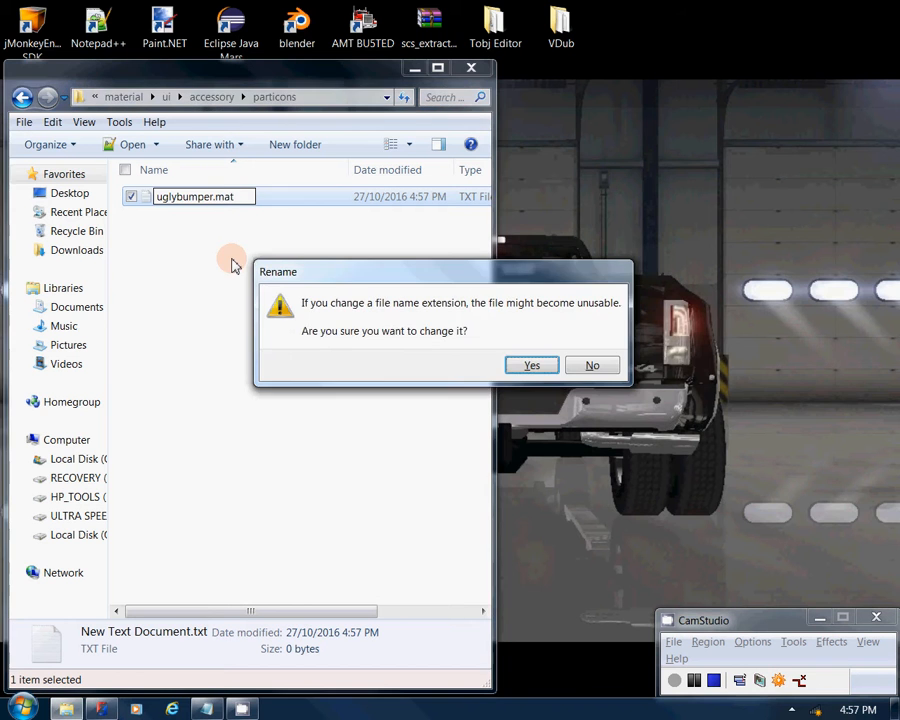
pyautogui.click(518, 364)
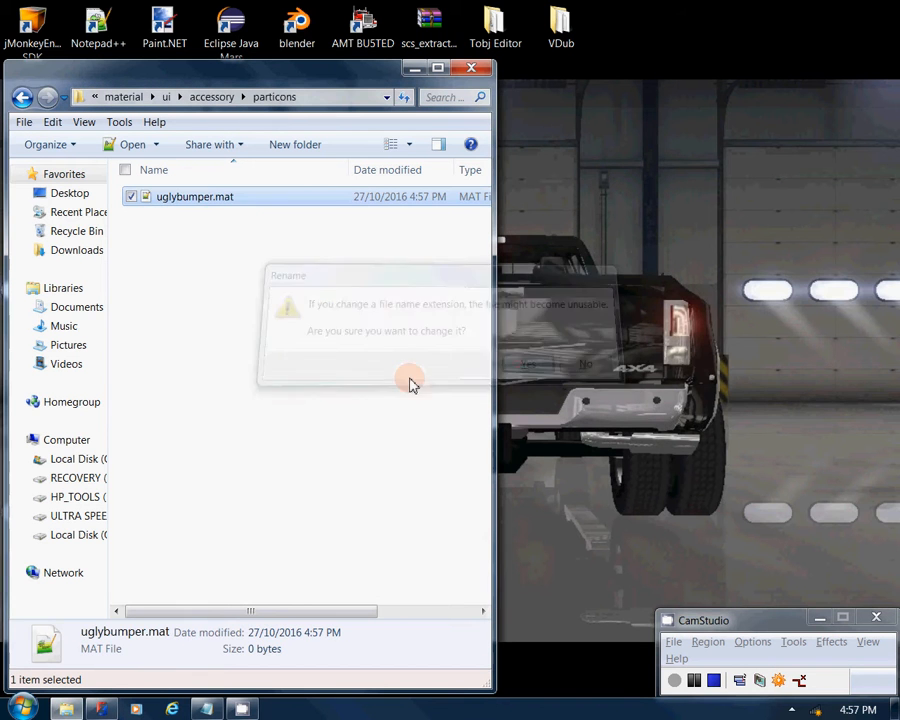
# Step: Create a tobjEdit document named uglybumper.tobj in the particons folder
pyautogui.rightClick(198, 232)
pyautogui.moveTo(258, 436)
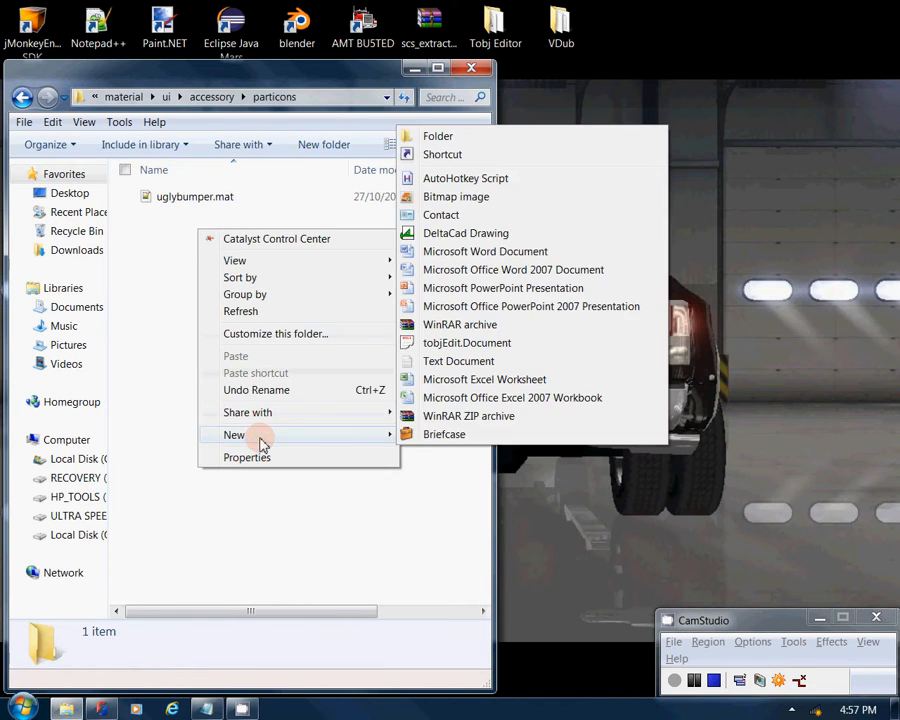
pyautogui.click(463, 344)
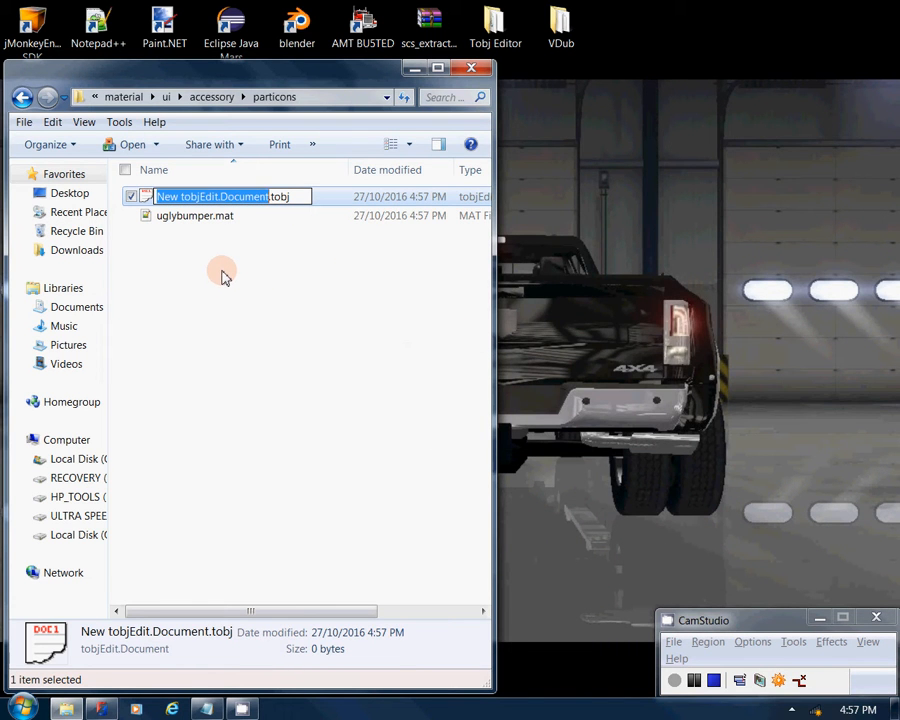
pyautogui.write('uglybumn')
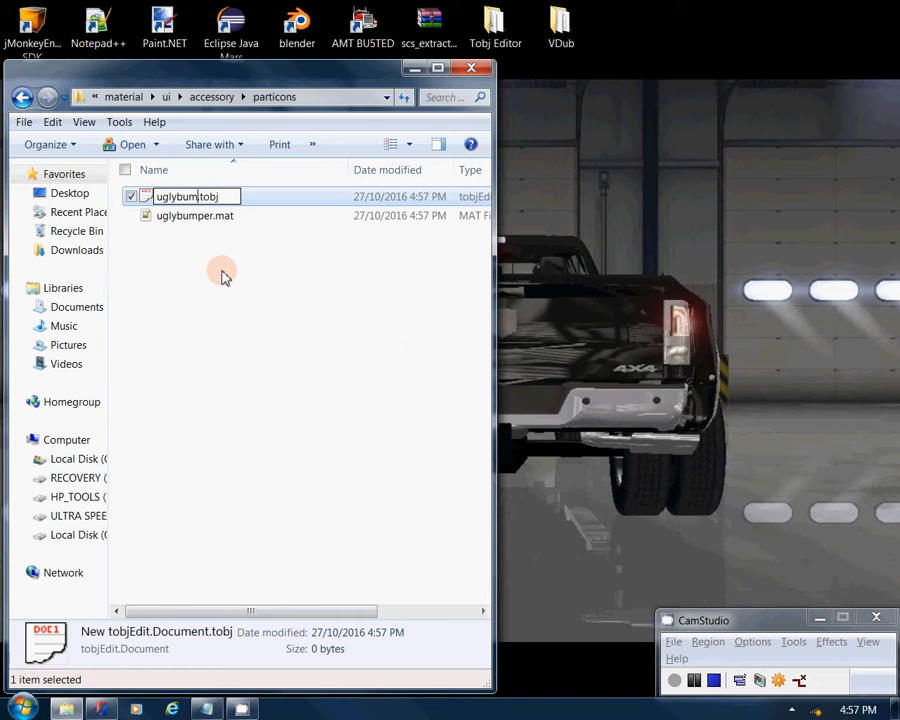
pyautogui.write('per')
pyautogui.press('Return')
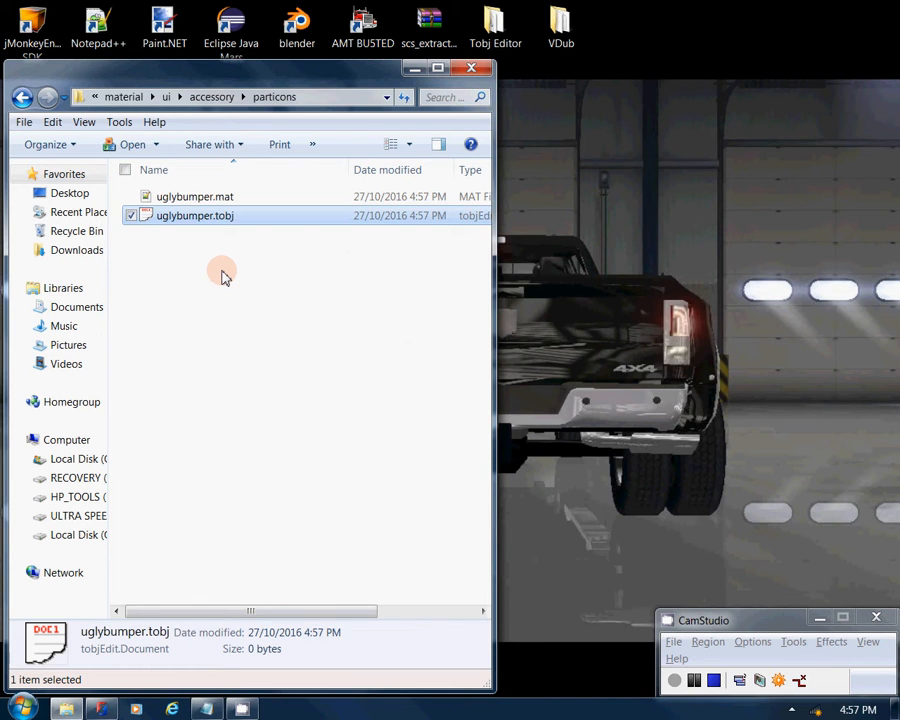
pyautogui.rightClick(220, 268)
pyautogui.moveTo(265, 478)
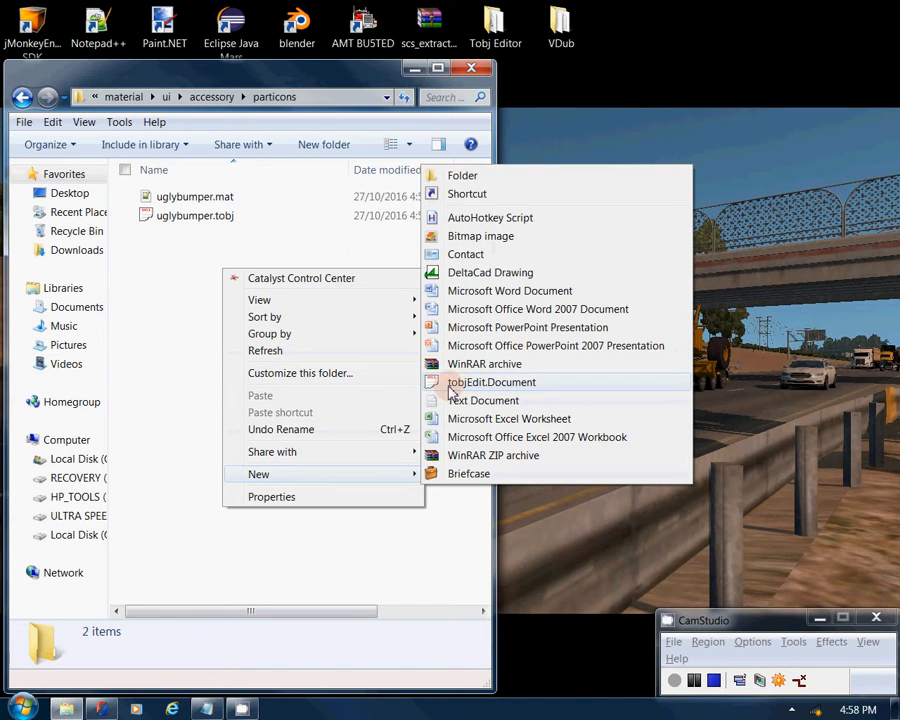
pyautogui.click(172, 278)
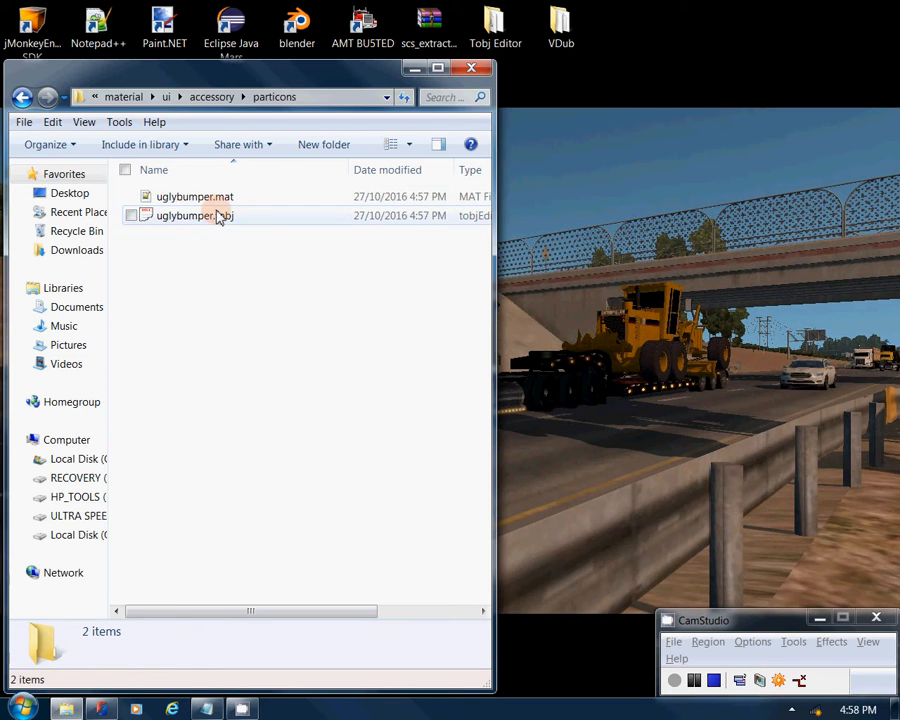
# Step: Open Paint.NET in a maximized window and resize the blank image to 256 by 64 pixels
pyautogui.doubleClick(161, 44)
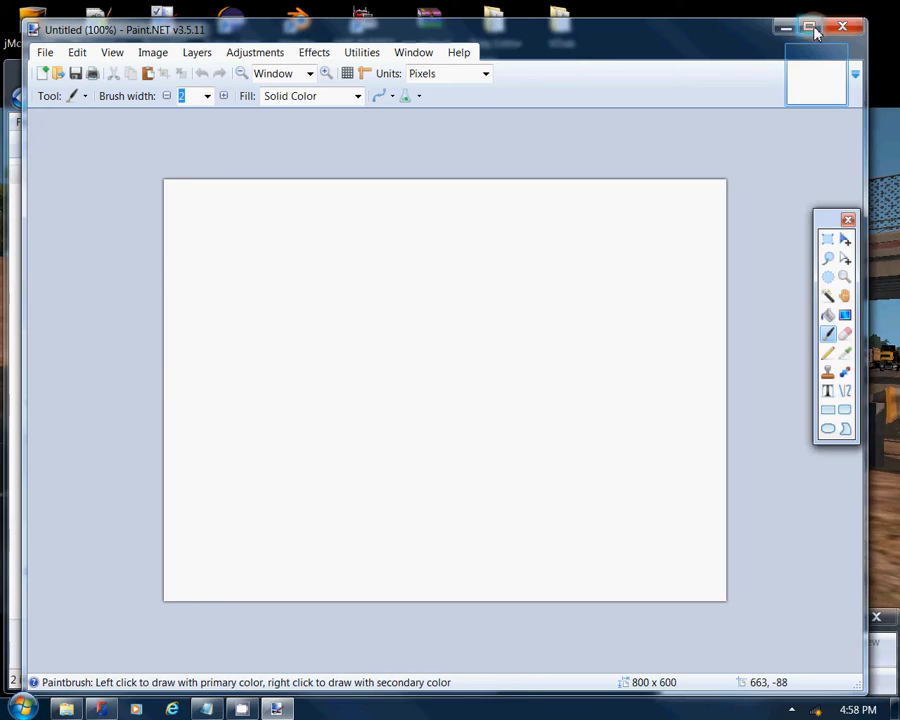
pyautogui.click(808, 27)
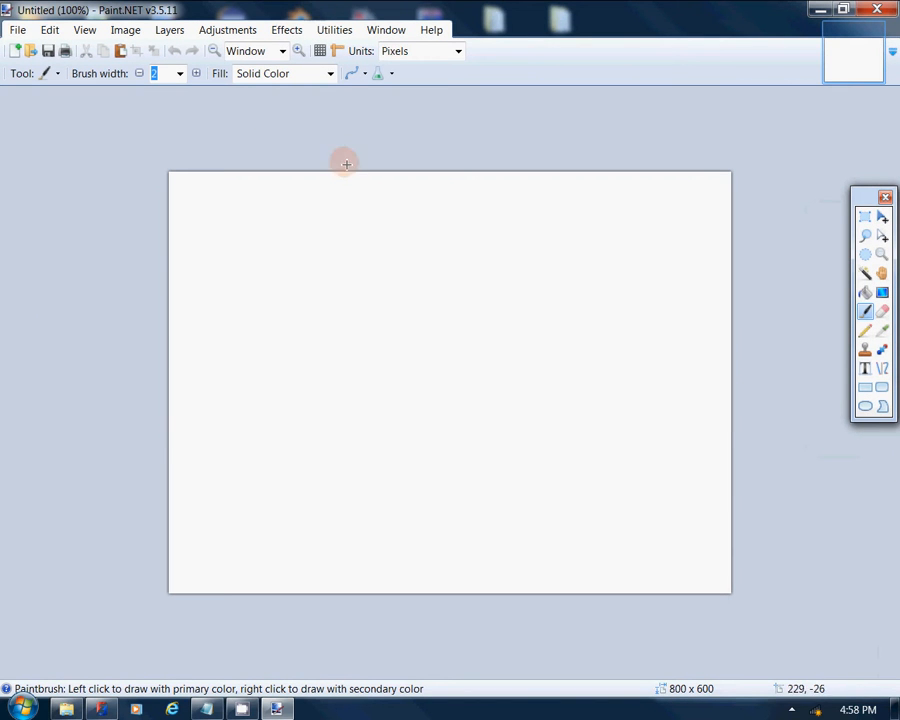
pyautogui.click(125, 29)
pyautogui.click(148, 65)
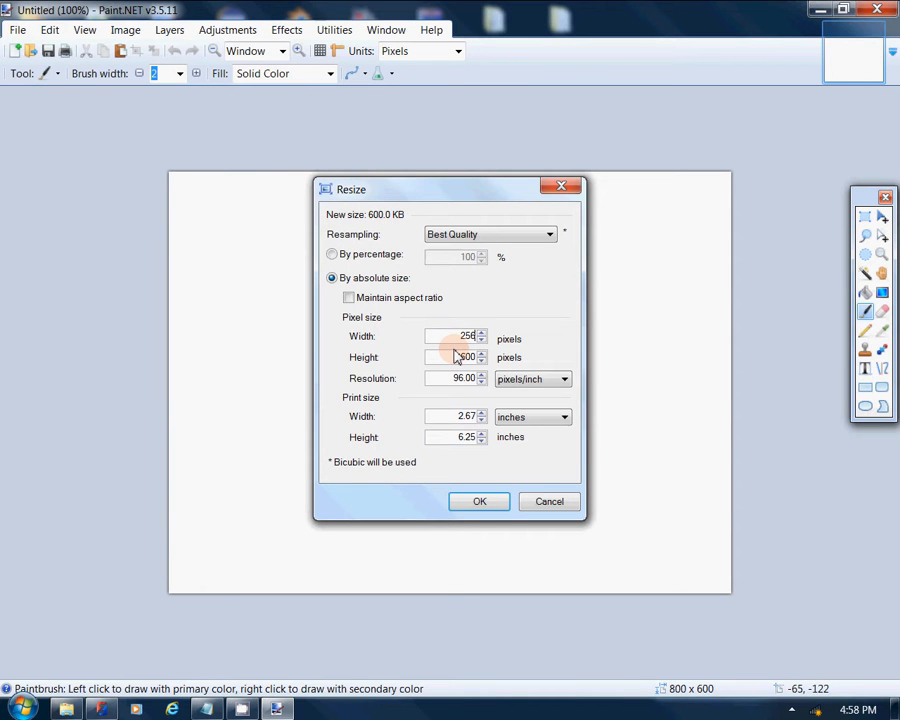
pyautogui.doubleClick(466, 357)
pyautogui.write('64')
pyautogui.press('Return')
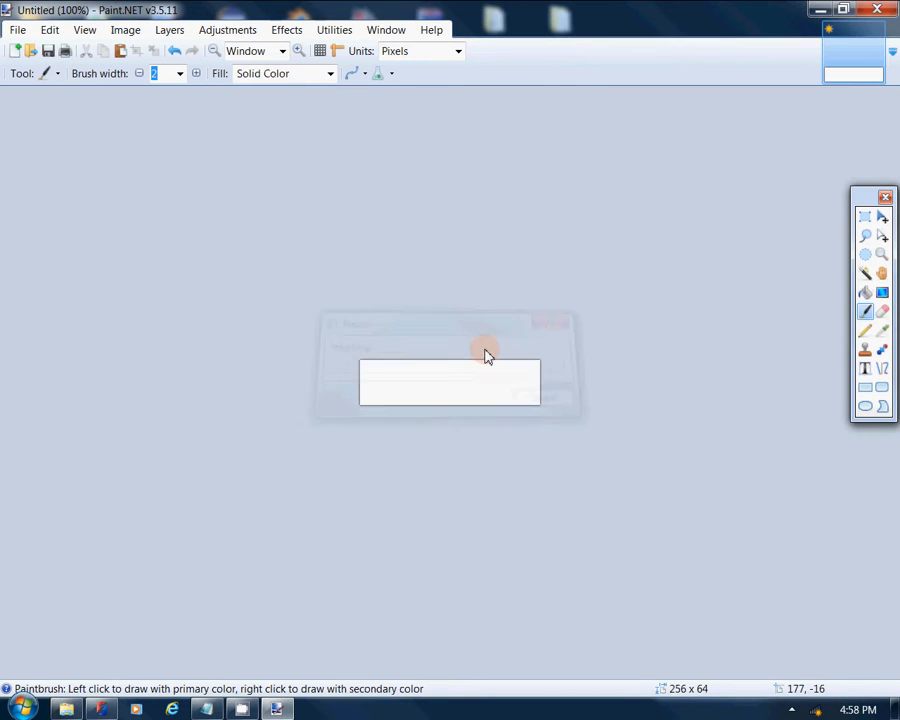
# Step: Erase the white background of the whole image so the canvas is fully transparent
pyautogui.scroll(3, 483, 387)
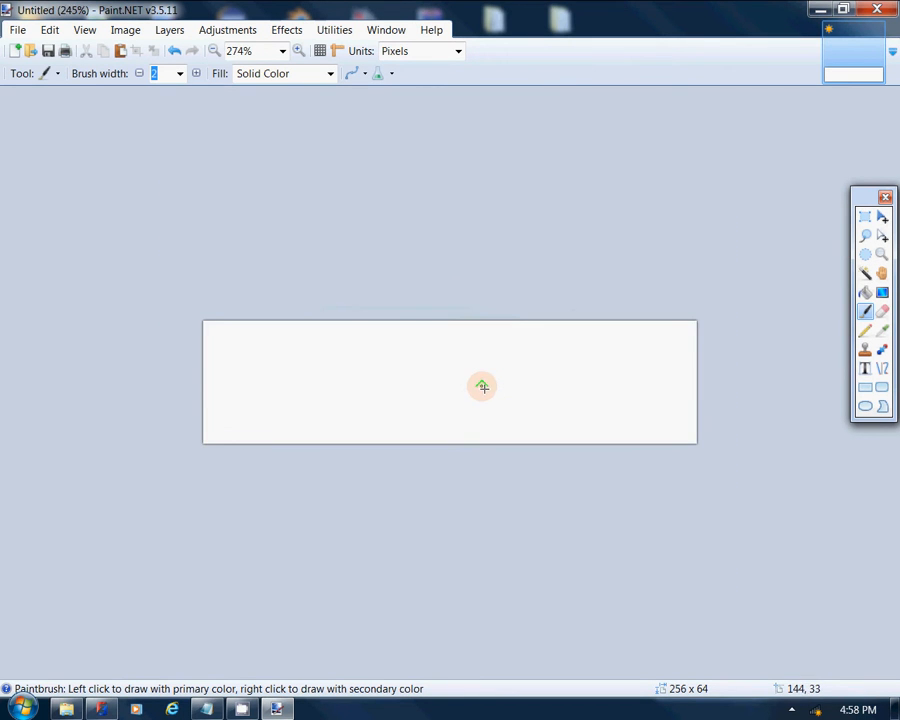
pyautogui.hotkey('ctrl', 'a')
pyautogui.press('Delete')
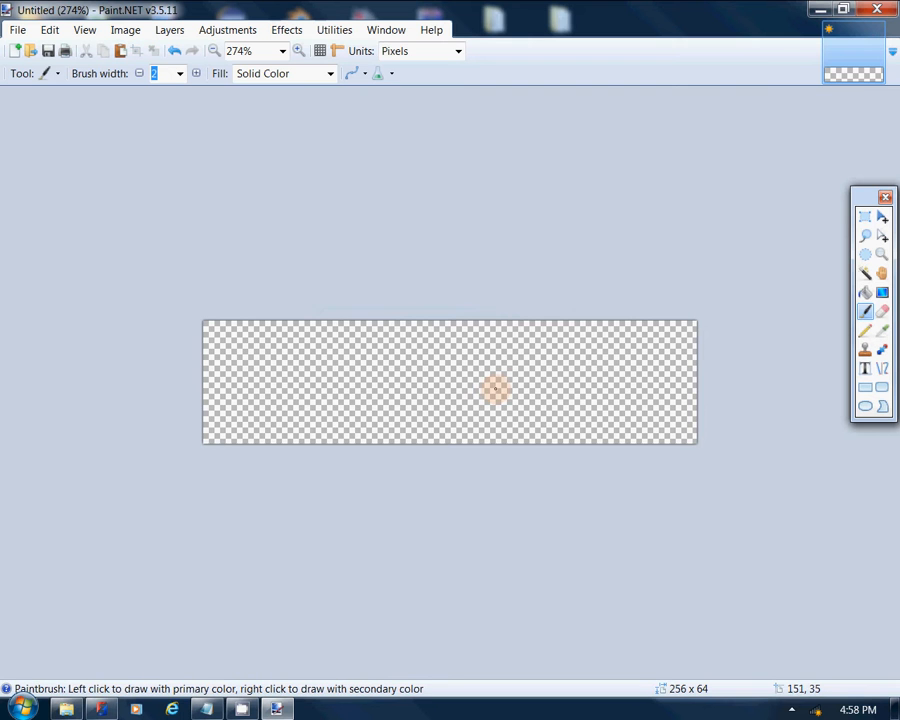
# Step: Set up the Text tool with size 24 Arial, bold, italic, underlined and center-aligned
pyautogui.click(860, 368)
pyautogui.click(252, 74)
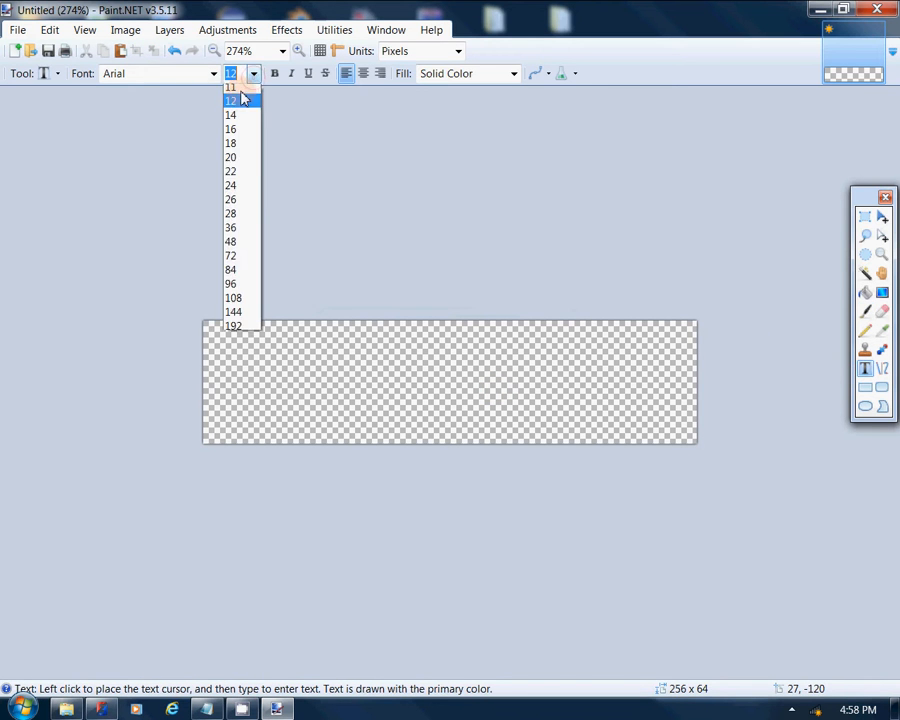
pyautogui.click(240, 212)
pyautogui.click(253, 74)
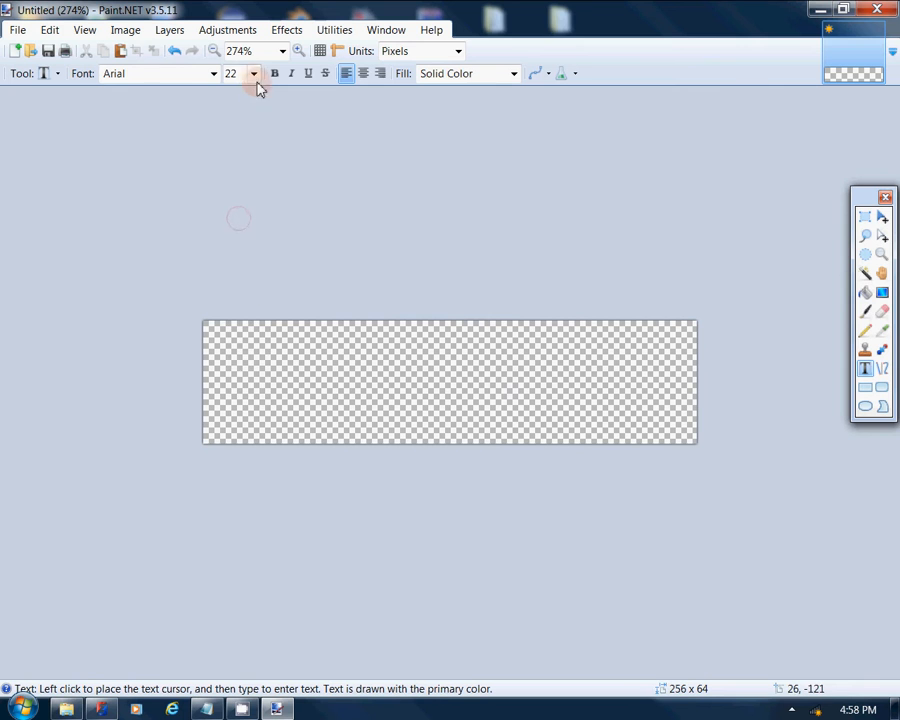
pyautogui.click(237, 233)
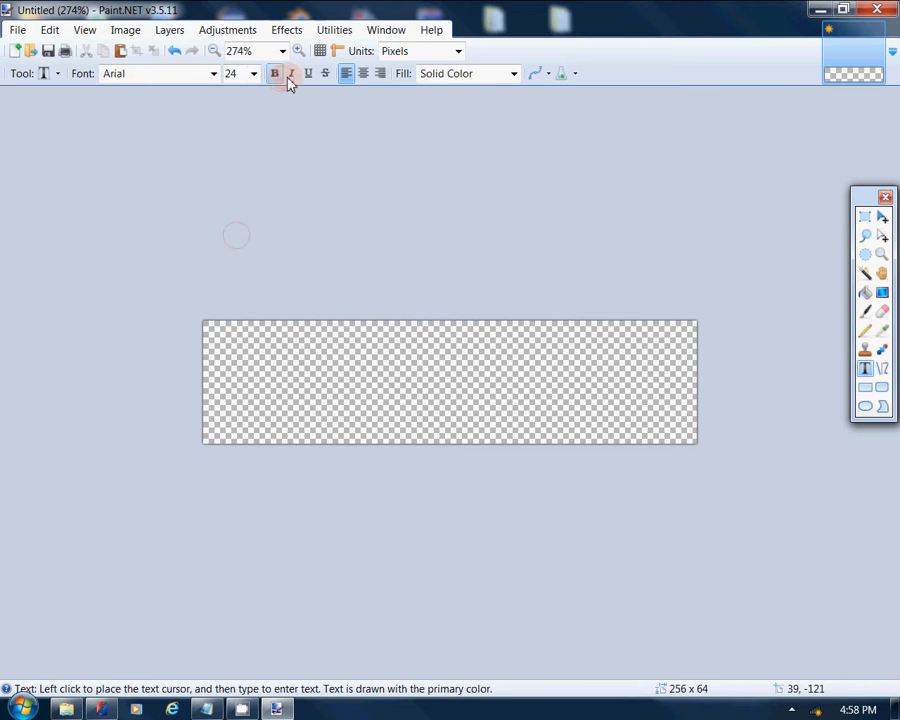
pyautogui.click(291, 74)
pyautogui.click(308, 74)
pyautogui.click(363, 74)
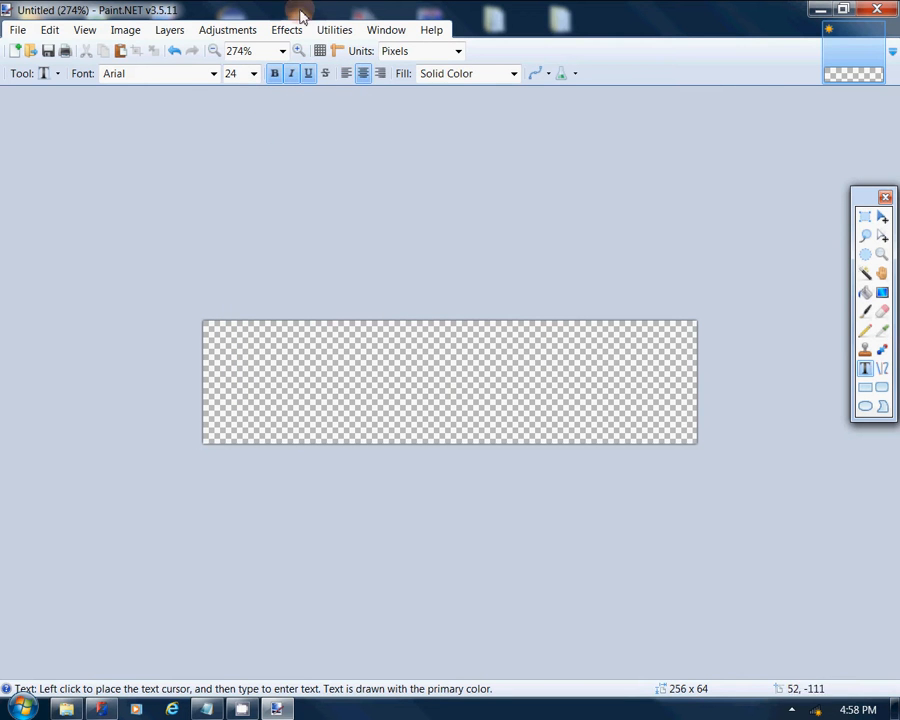
# Step: Show the Colors window and set the primary color to bright red
pyautogui.click(386, 31)
pyautogui.click(424, 104)
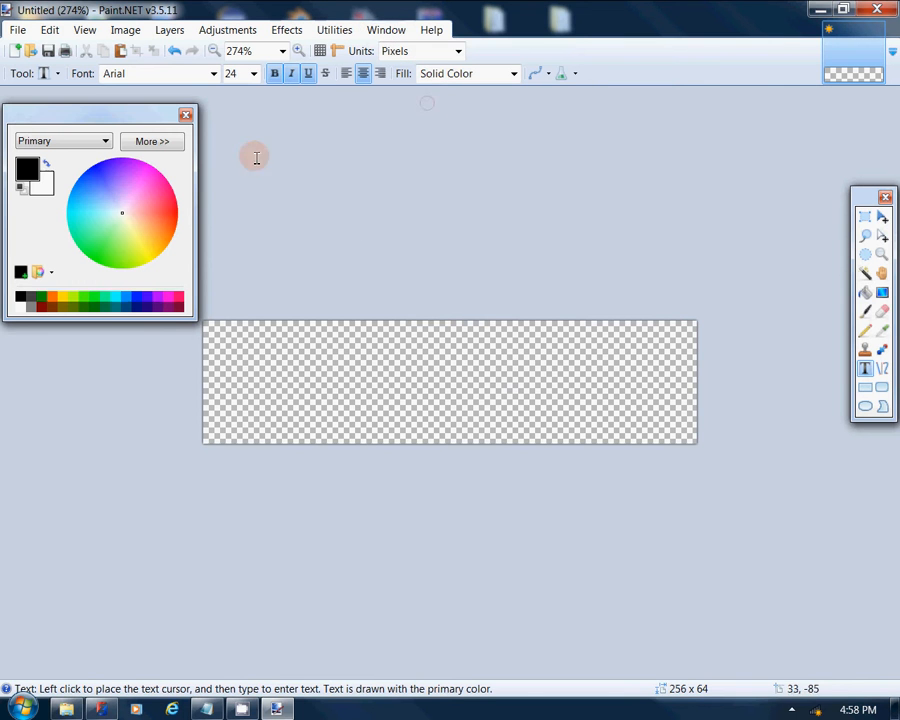
pyautogui.click(177, 215)
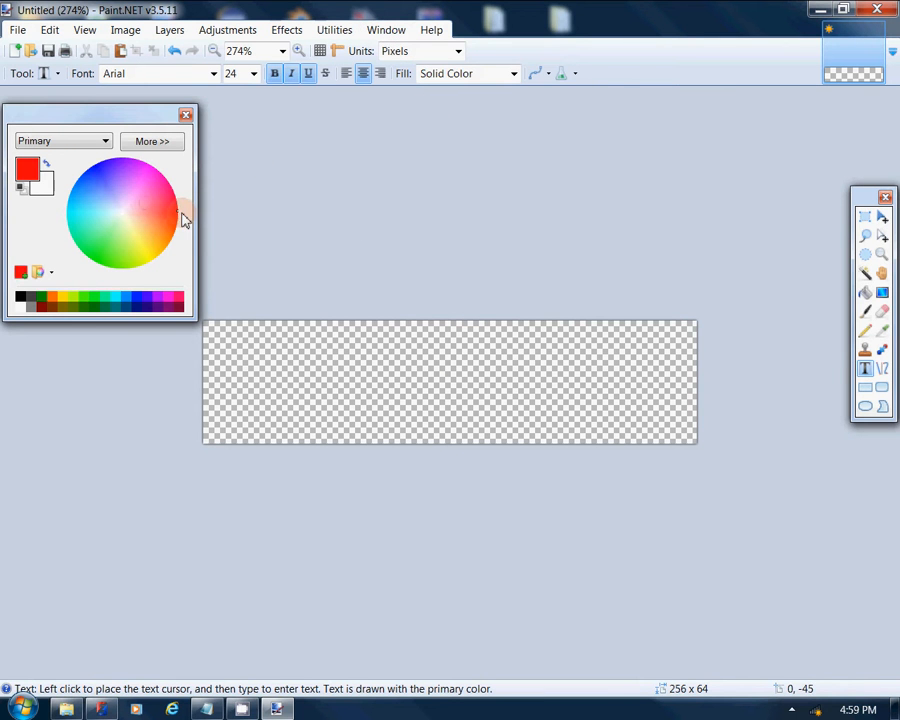
# Step: Add the text "Ugly Bumper" in the middle of the transparent canvas
pyautogui.click(445, 381)
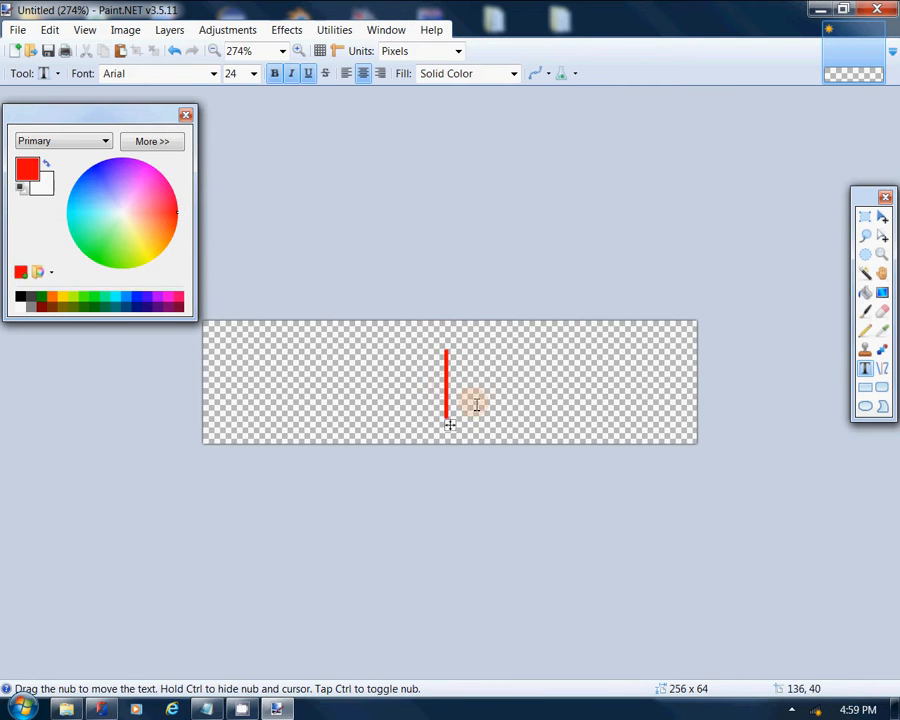
pyautogui.write('Ugly')
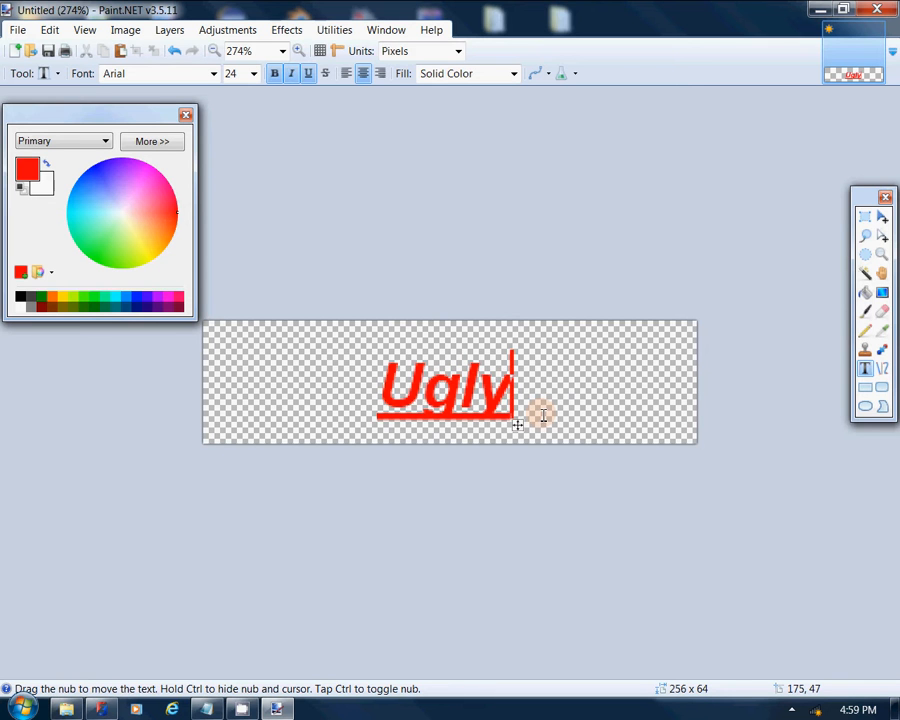
pyautogui.write('bu')
pyautogui.press('BackSpace')
pyautogui.press('BackSpace')
pyautogui.write('Bu')
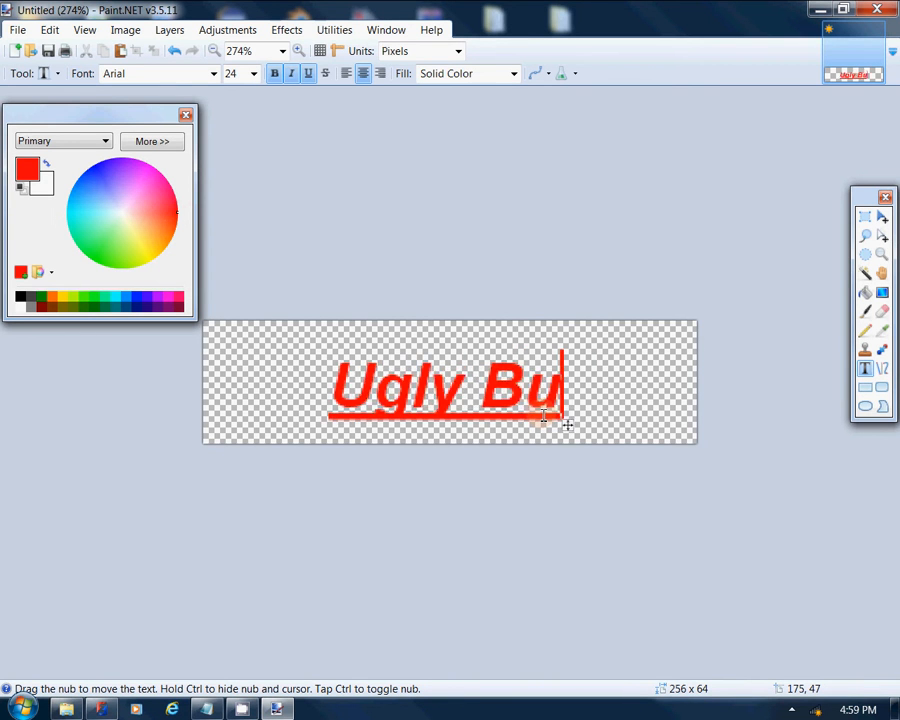
pyautogui.write('mper')
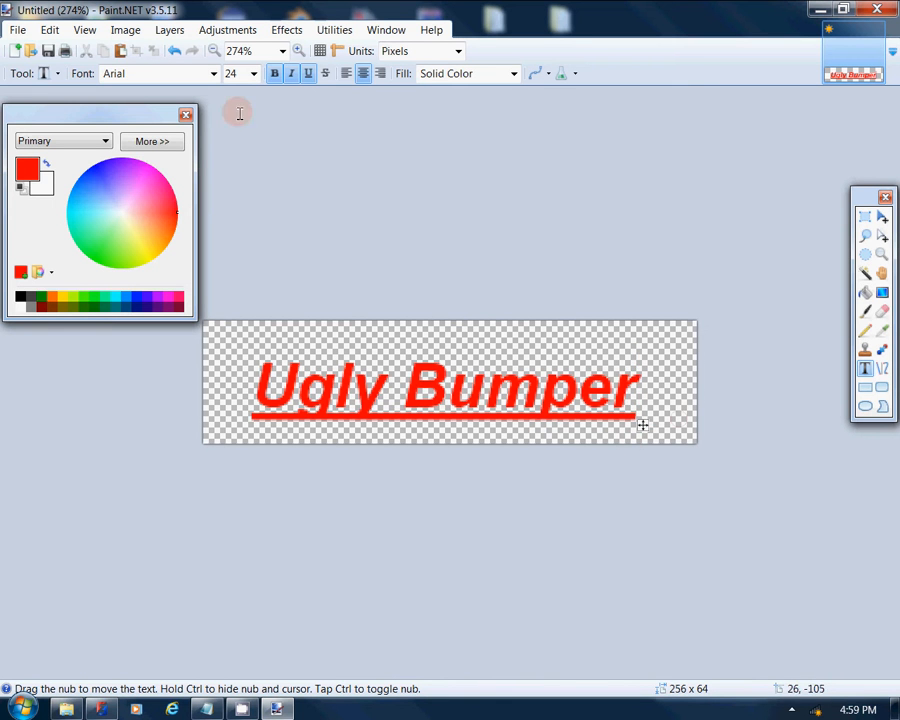
# Step: Start saving the image under a new name and browse to Desktop > uglybumper > material > ui > accessory > particons
pyautogui.click(18, 29)
pyautogui.click(48, 161)
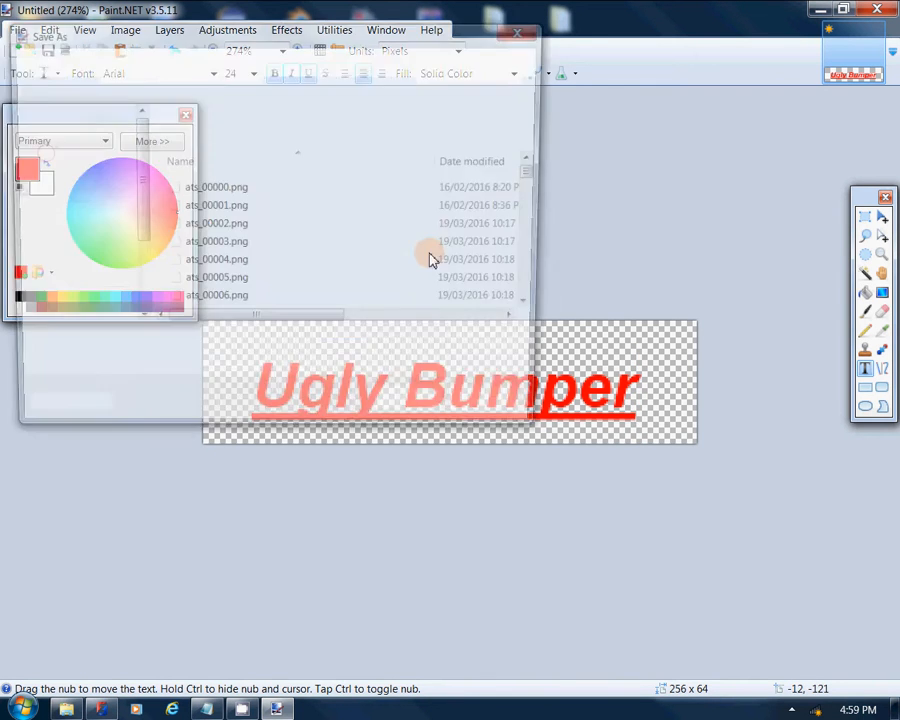
pyautogui.click(87, 137)
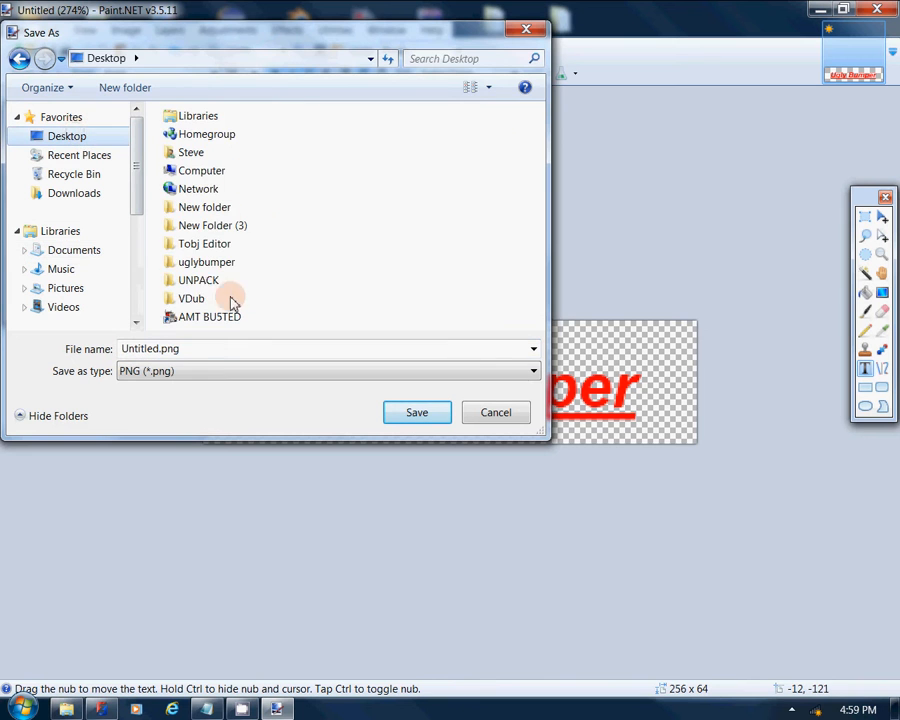
pyautogui.doubleClick(207, 262)
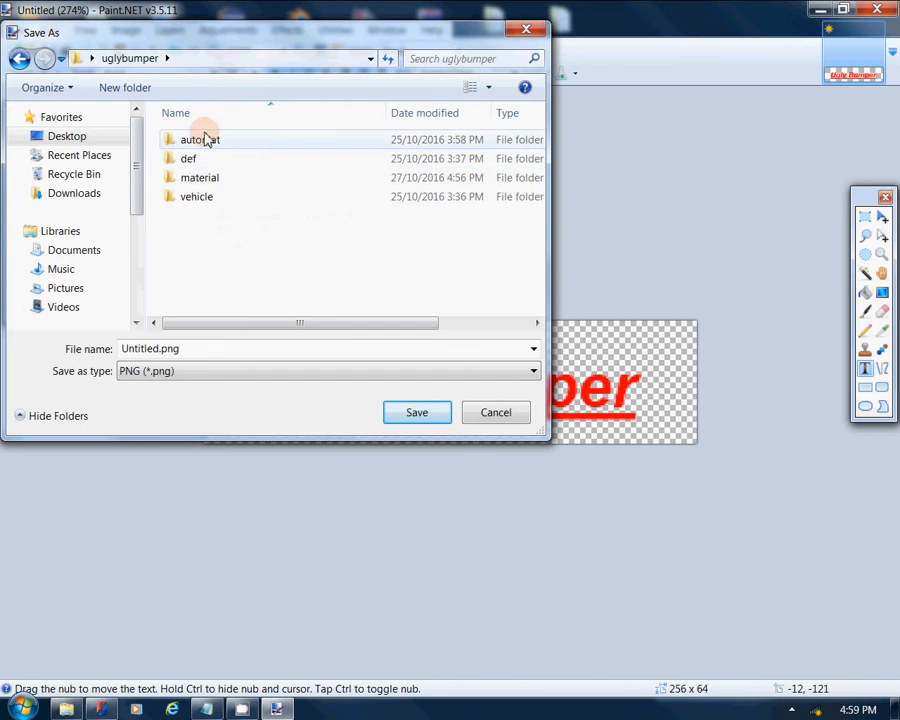
pyautogui.doubleClick(208, 184)
pyautogui.doubleClick(210, 166)
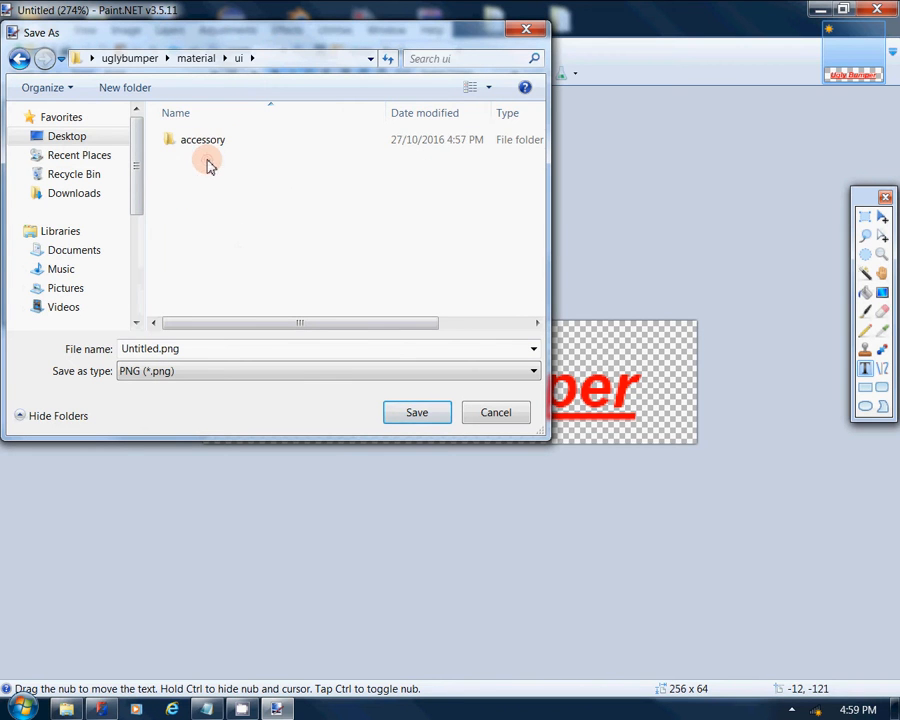
pyautogui.click(218, 146)
pyautogui.doubleClick(240, 146)
pyautogui.click(222, 146)
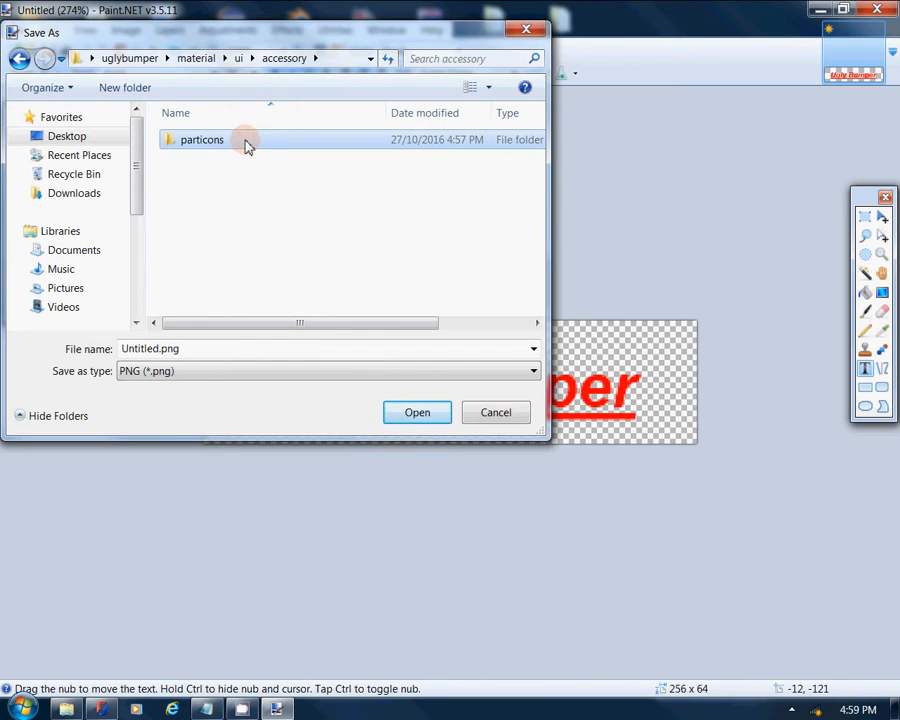
pyautogui.doubleClick(247, 146)
# Step: Save the image as uglybumper in DirectDraw Surface (DDS) format with DXT5 (Interpolated Alpha) and generated mip maps
pyautogui.click(194, 372)
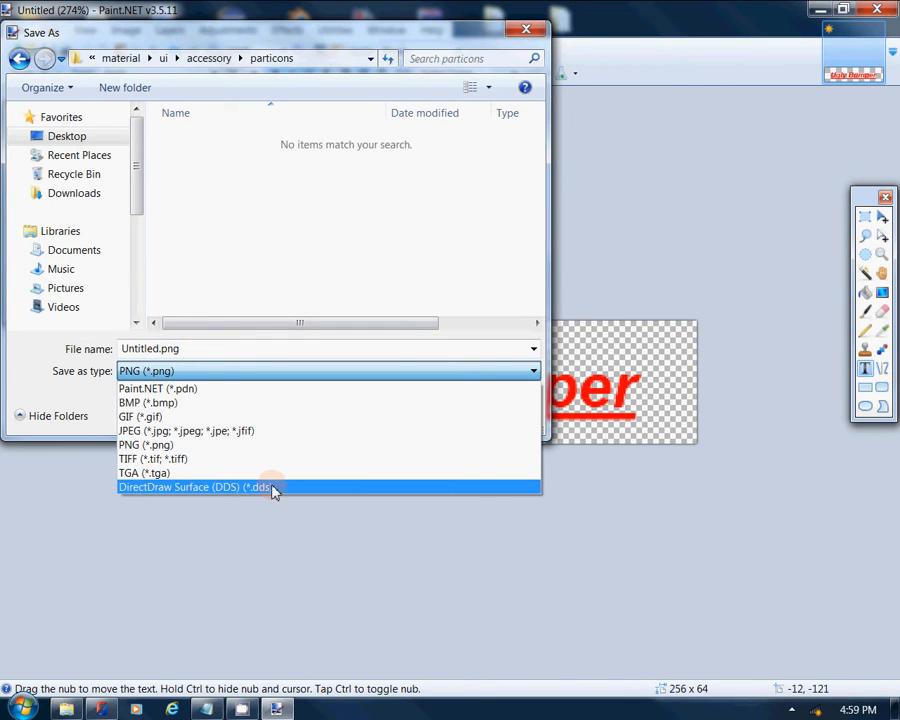
pyautogui.click(206, 487)
pyautogui.click(194, 346)
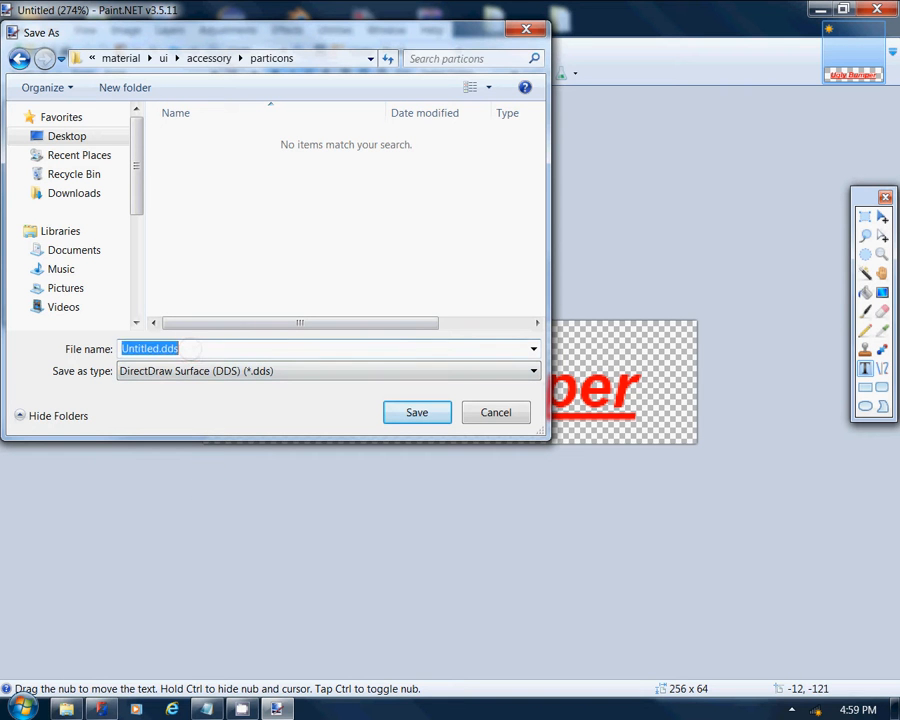
pyautogui.write('ugl')
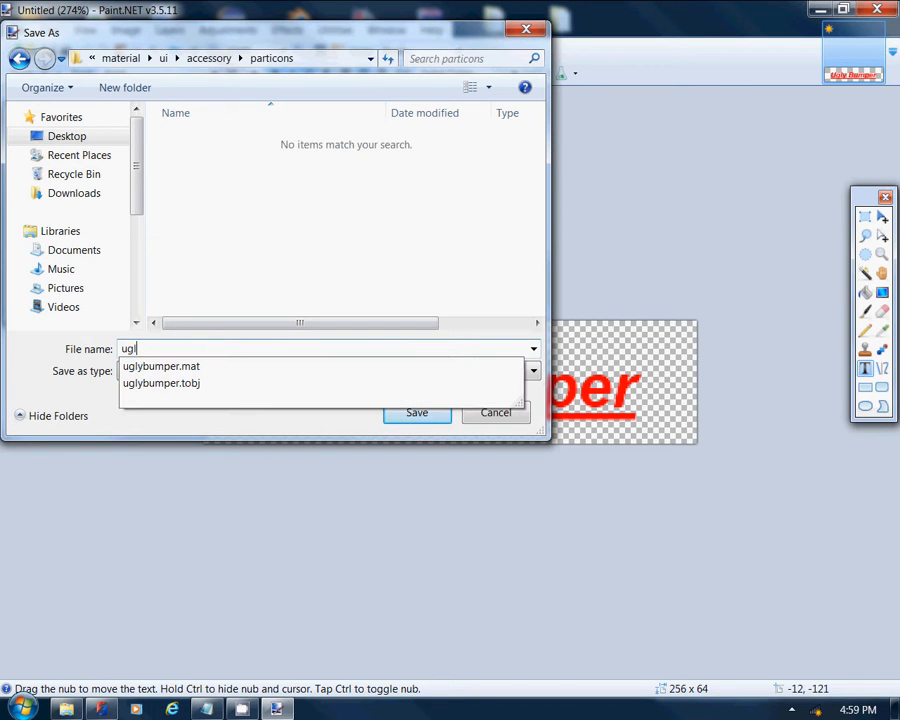
pyautogui.write('bumper')
pyautogui.press('Return')
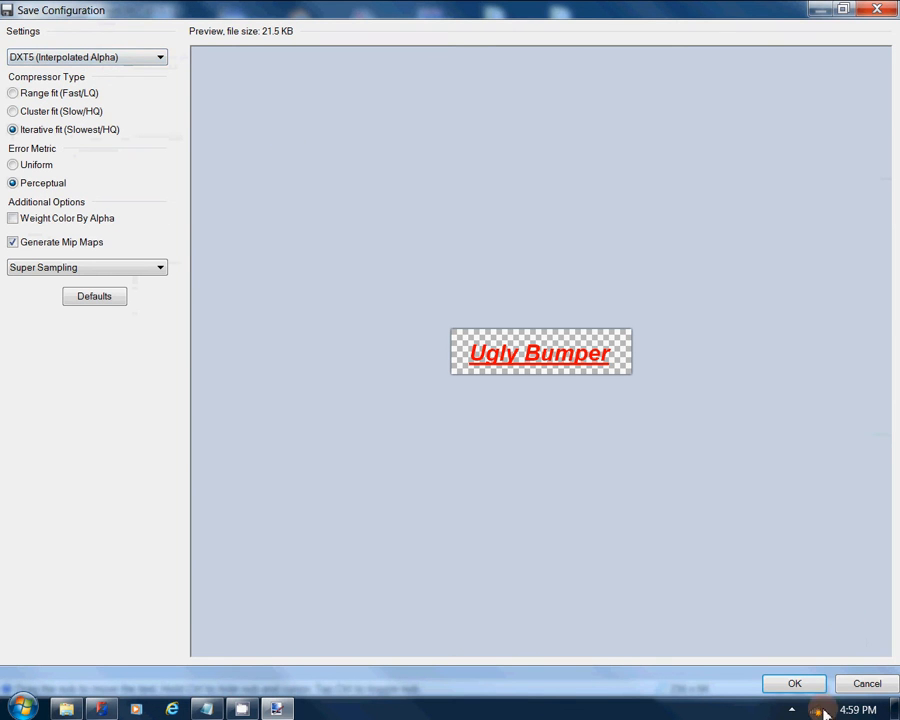
pyautogui.click(796, 687)
# Step: Open uglybumper.mat from the particons folder in Notepad++ and enter material : "ui" on its first line
pyautogui.click(818, 10)
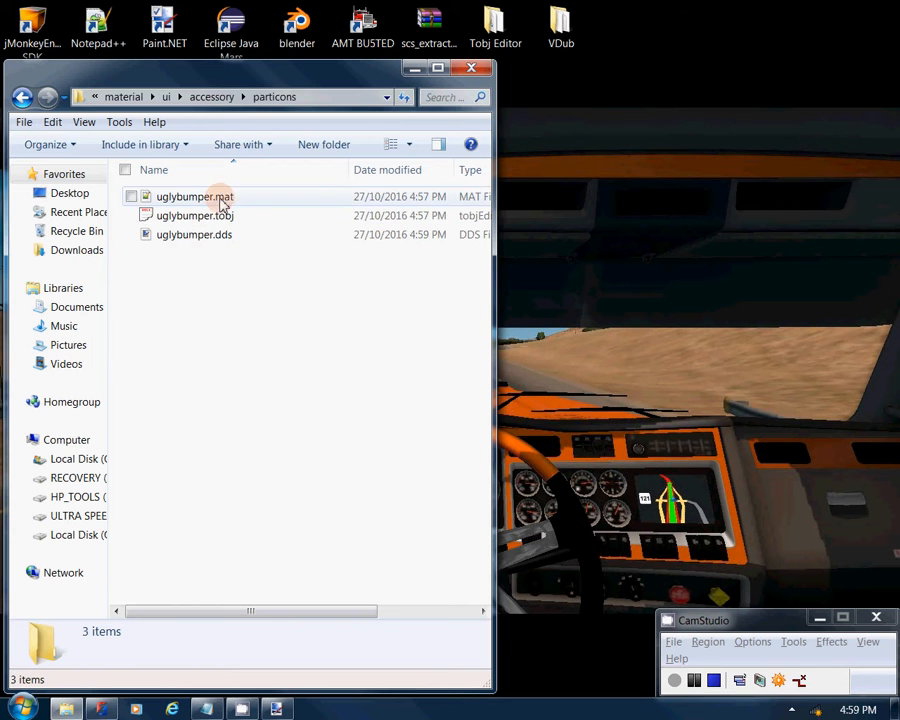
pyautogui.click(176, 239)
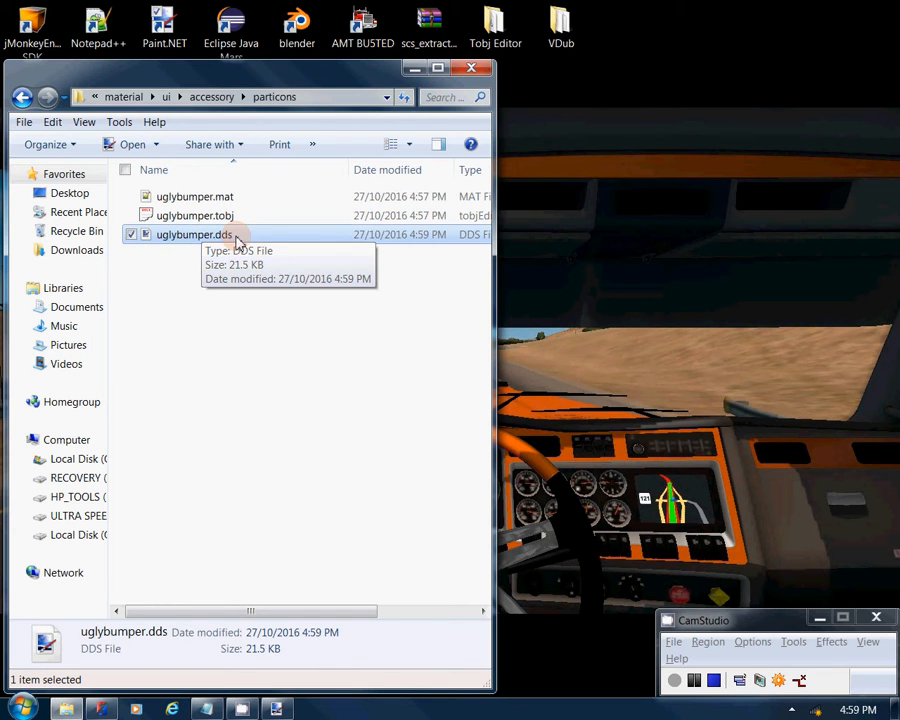
pyautogui.click(198, 202)
pyautogui.doubleClick(265, 203)
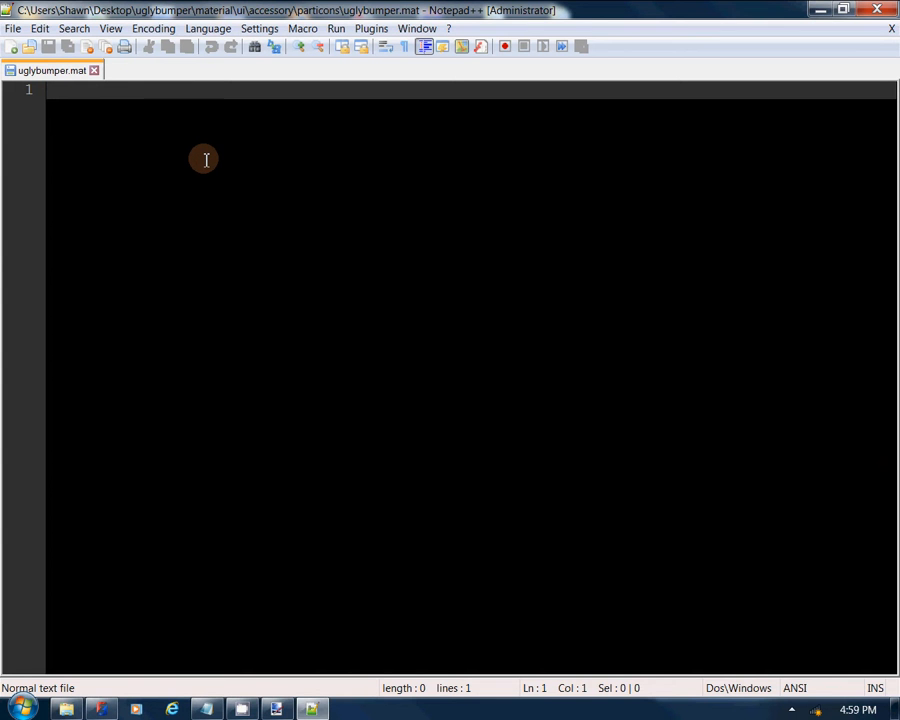
pyautogui.write('materia')
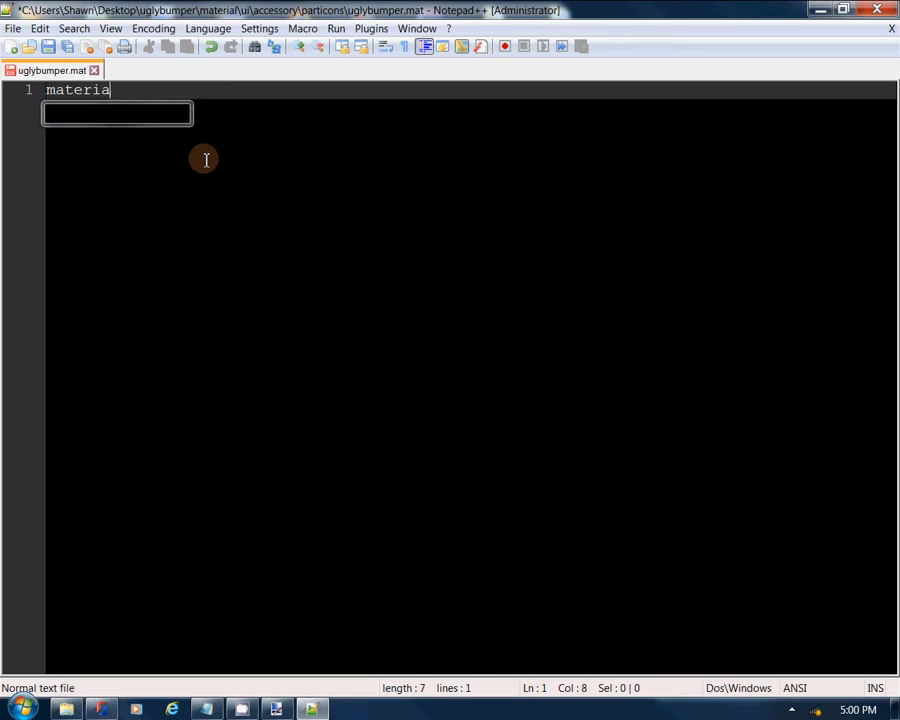
pyautogui.write('l : "ui')
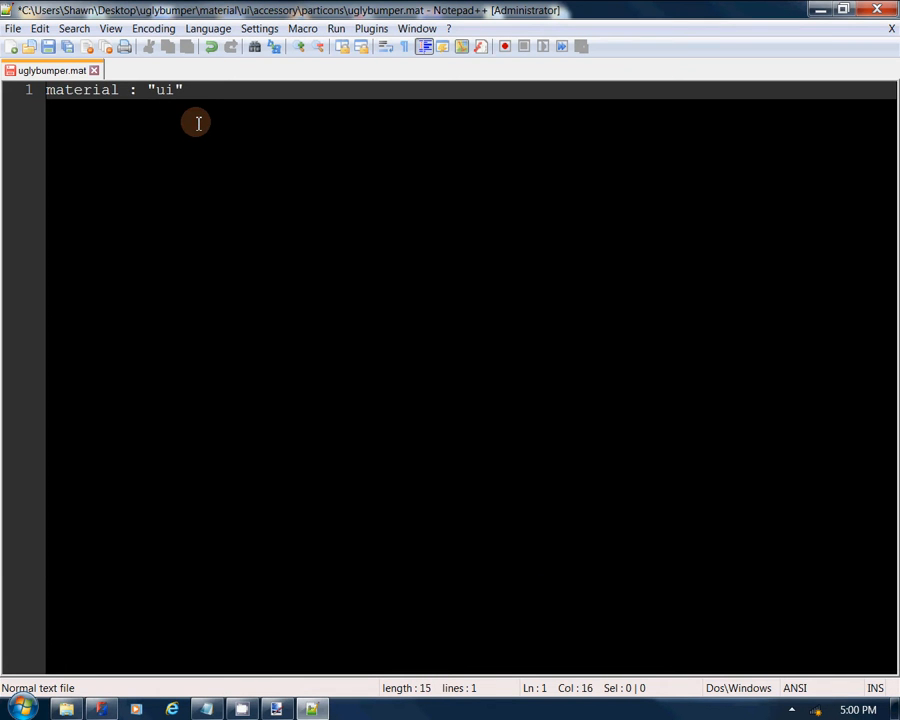
# Step: Add a curly-brace block below the material line containing texture : "uglybumper.tobj"
pyautogui.press('Return')
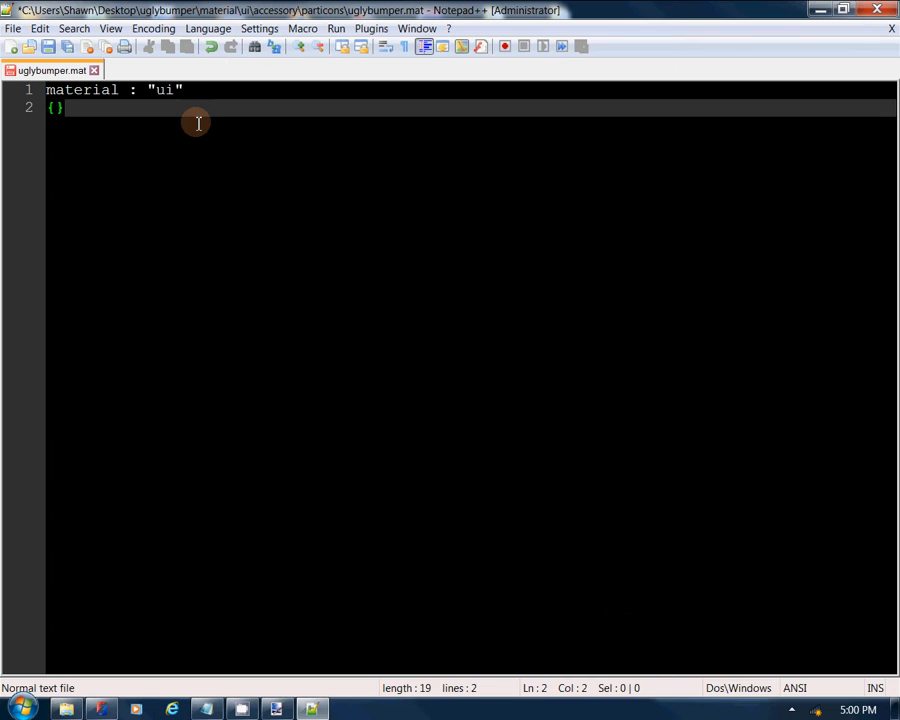
pyautogui.write('{')
pyautogui.press('Return')
pyautogui.press('Return')
pyautogui.press('Return')
pyautogui.press('Up')
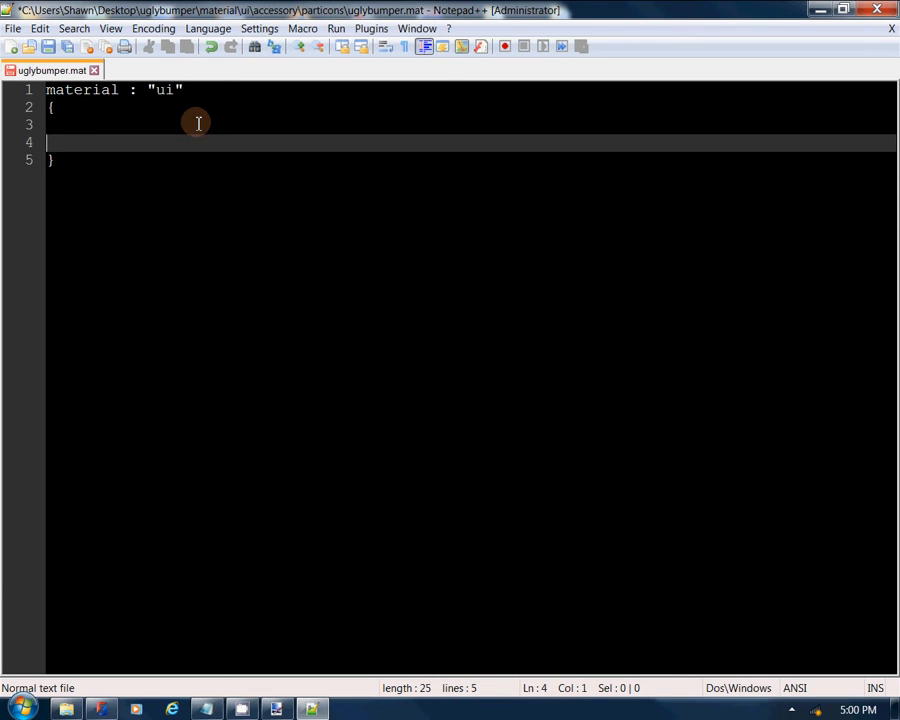
pyautogui.press('Up')
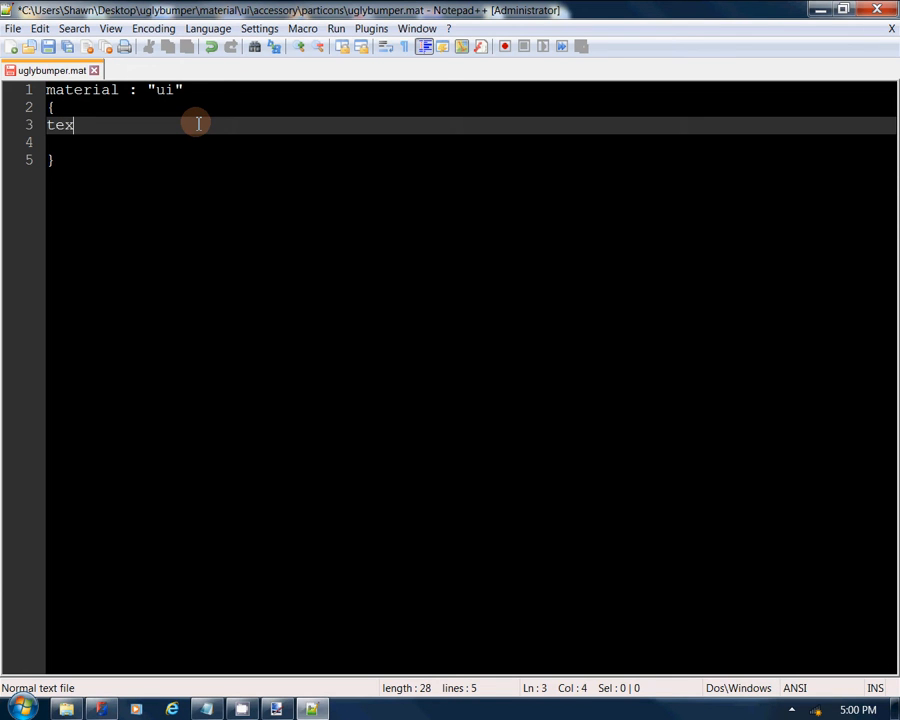
pyautogui.write('texture :"')
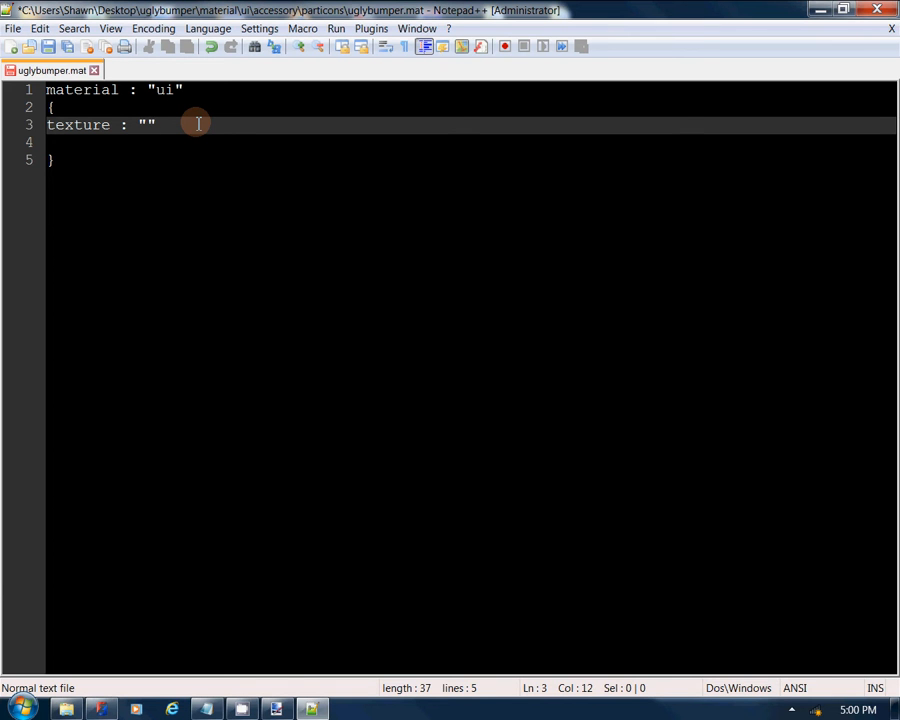
pyautogui.write('uglybumper.tobj')
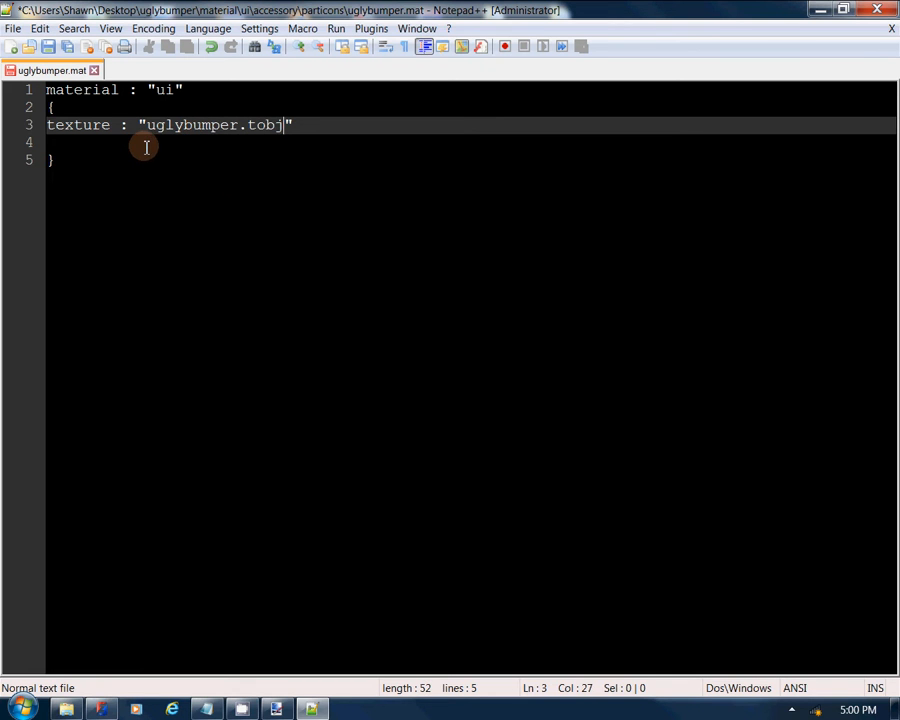
# Step: Add the line textur_name : "texture" below the texture line, before the closing brace
pyautogui.click(234, 145)
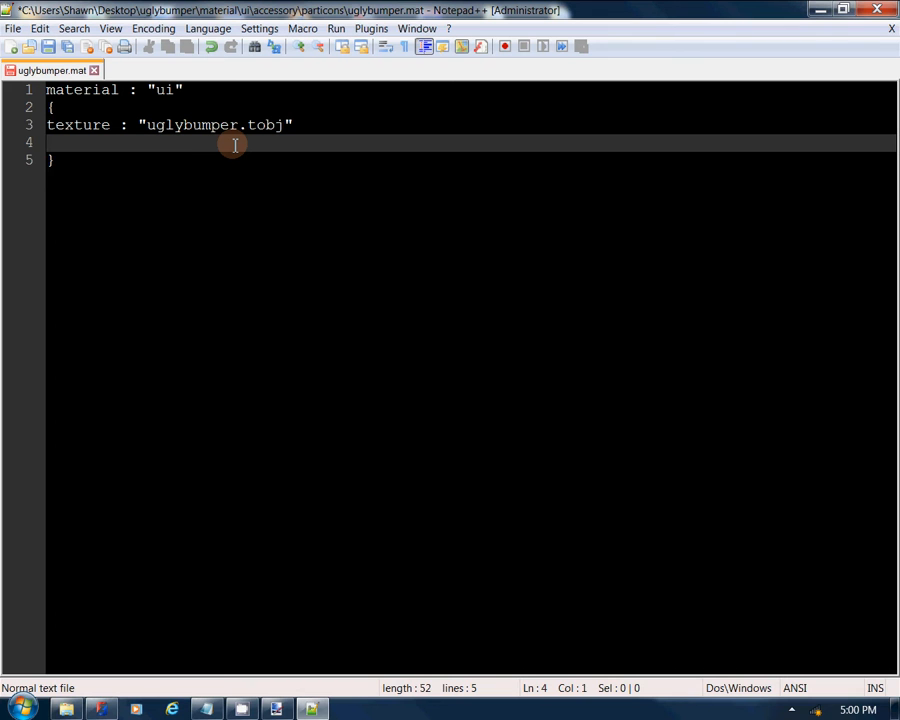
pyautogui.write('te')
pyautogui.write('xtur_')
pyautogui.write('naem')
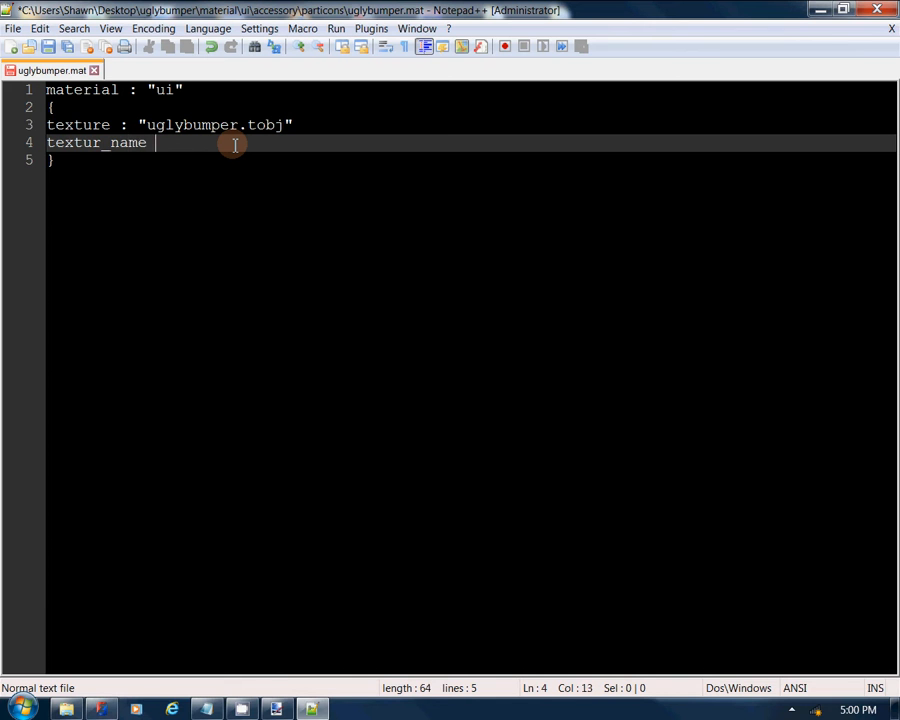
pyautogui.write('text')
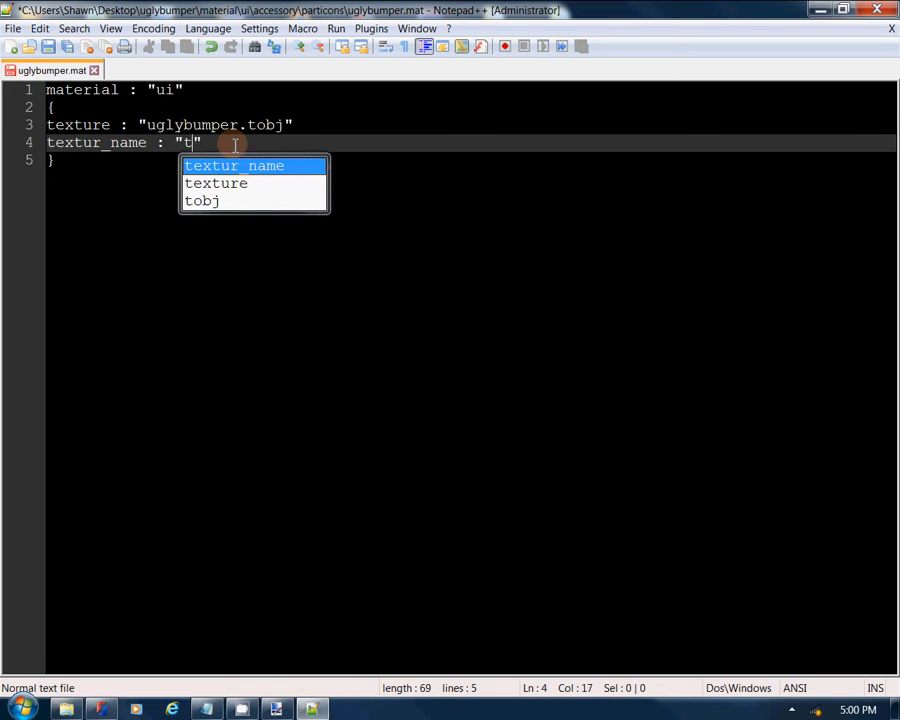
pyautogui.write('ure')
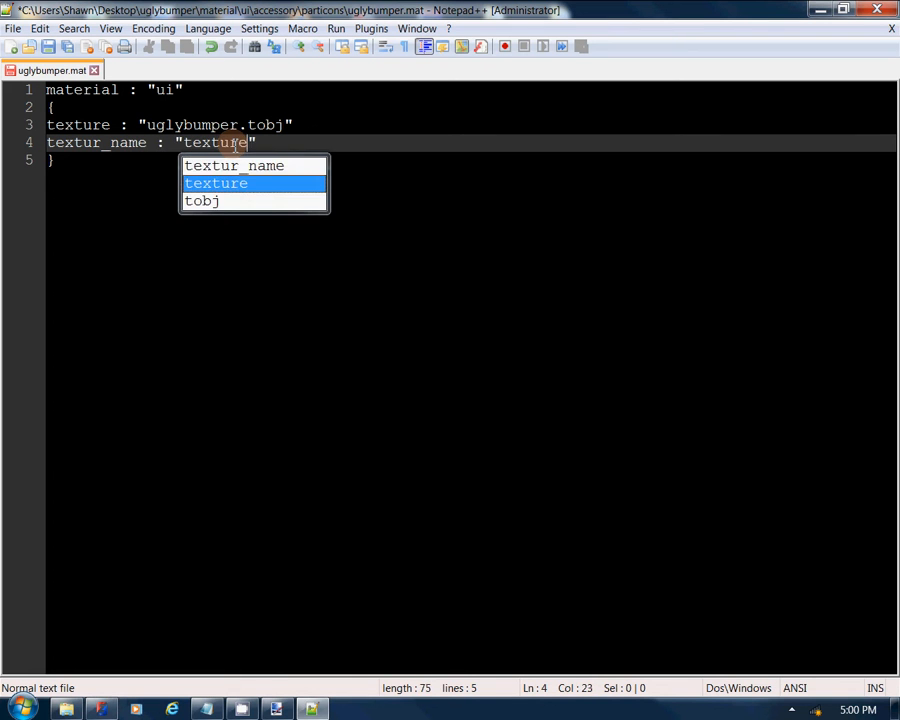
# Step: Save uglybumper.mat, then close the file and the text editor
pyautogui.click(235, 257)
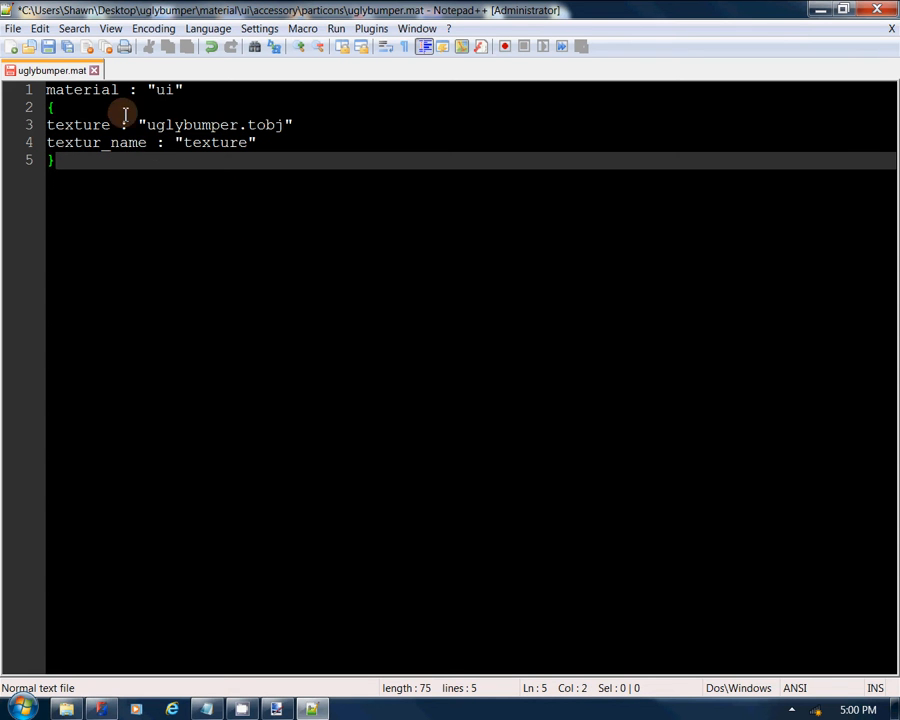
pyautogui.click(48, 46)
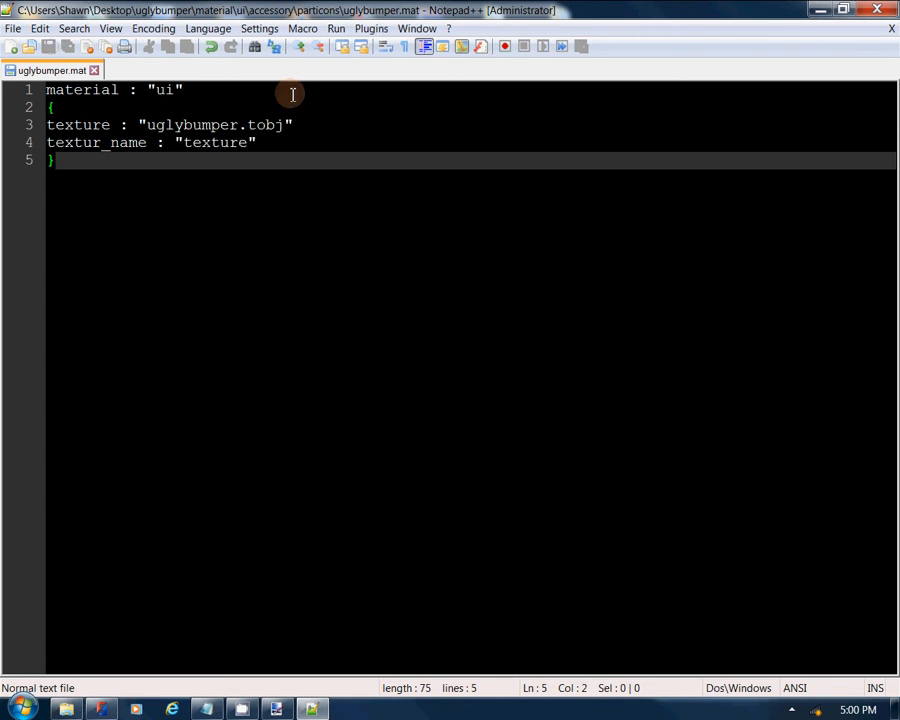
pyautogui.click(96, 70)
pyautogui.click(877, 9)
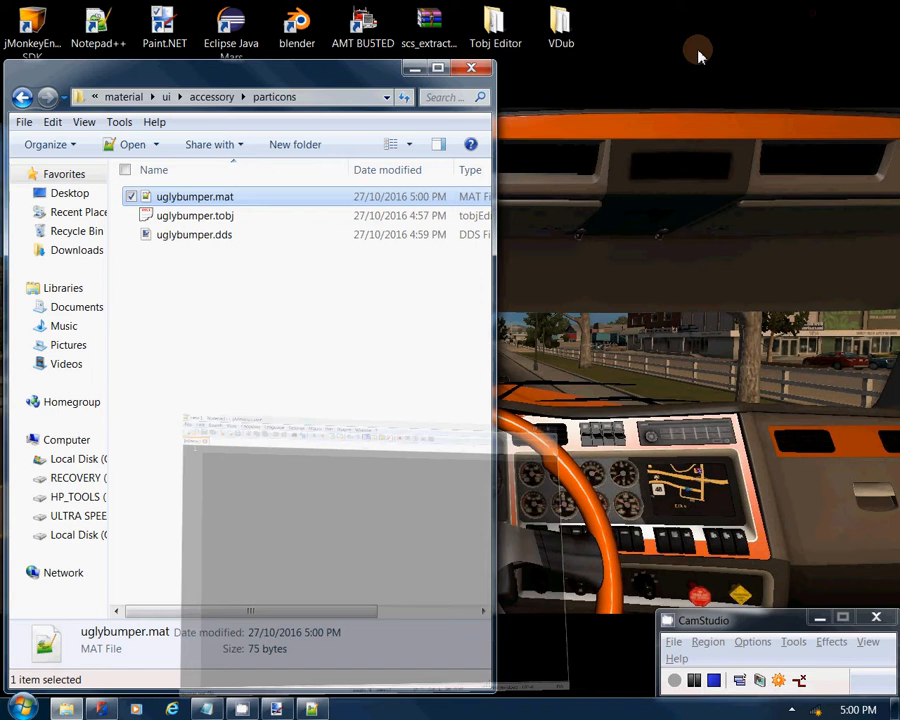
# Step: Open uglybumper.tobj in tobjEdit, set its path to /material/ui/accessory/particons/uglybumper.dds and save the file
pyautogui.click(179, 213)
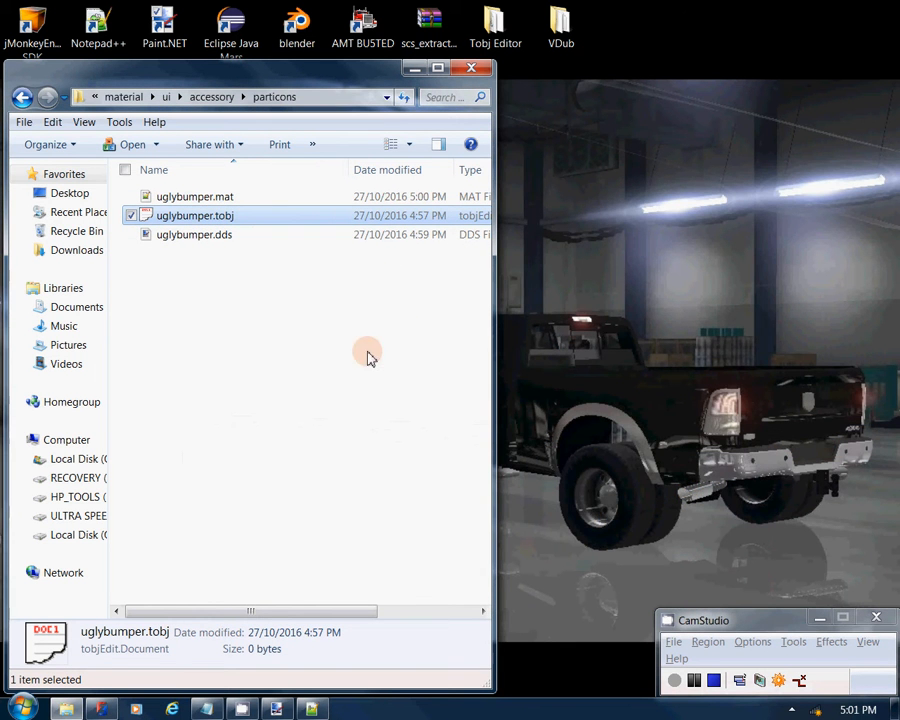
pyautogui.click(693, 684)
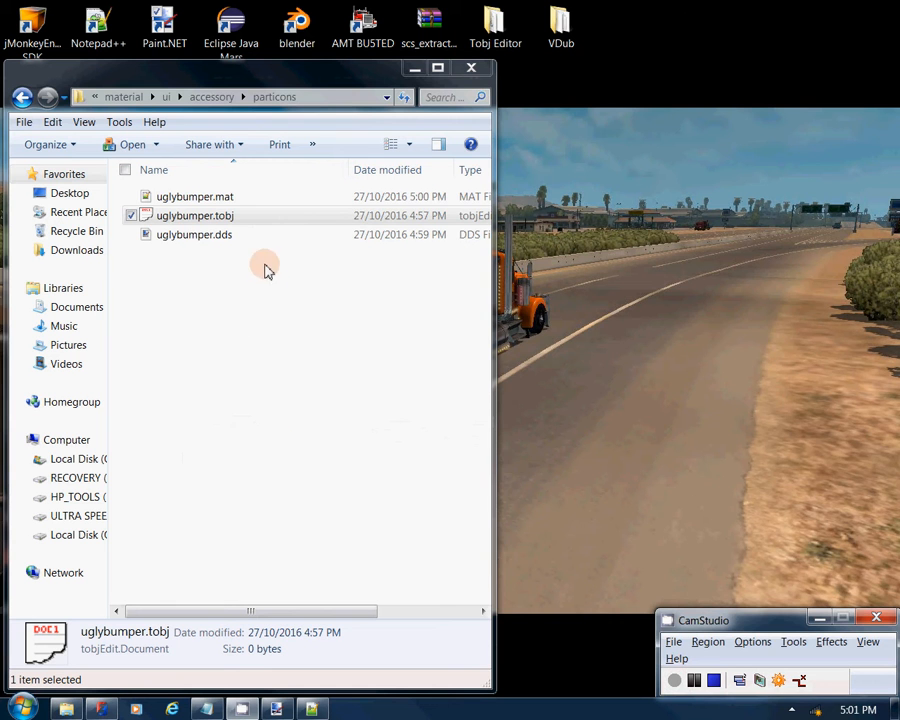
pyautogui.click(221, 215)
pyautogui.doubleClick(248, 217)
pyautogui.moveTo(200, 55); pyautogui.dragTo(292, 306)
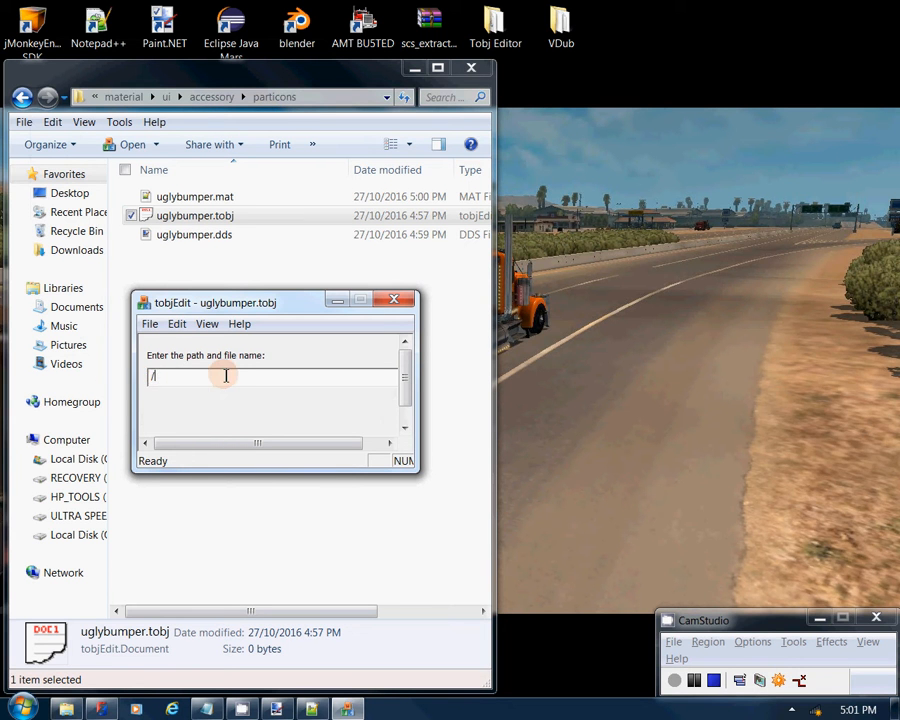
pyautogui.write('mat')
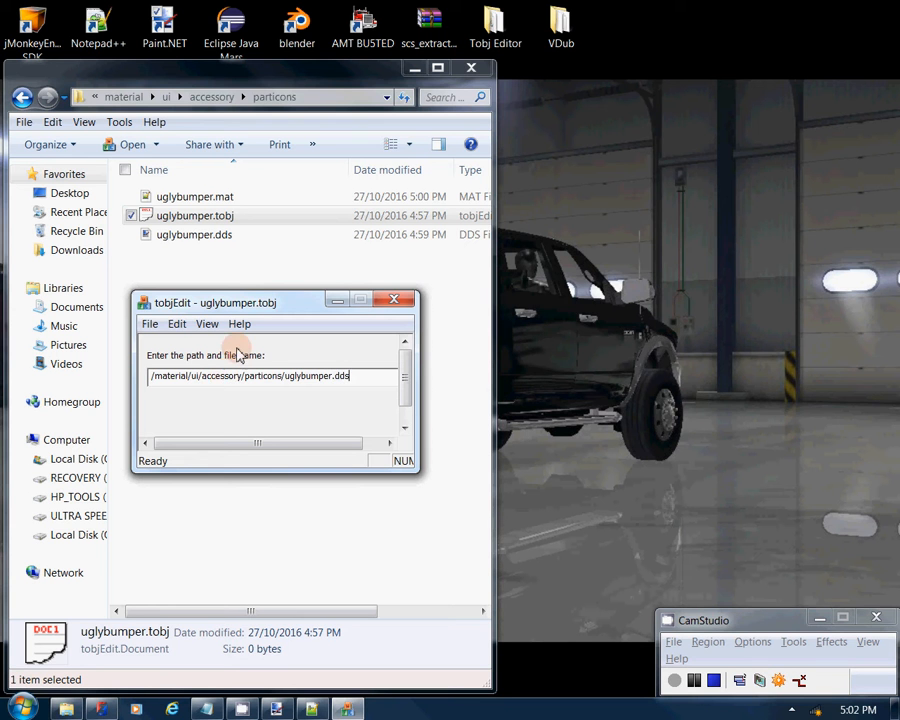
pyautogui.click(149, 323)
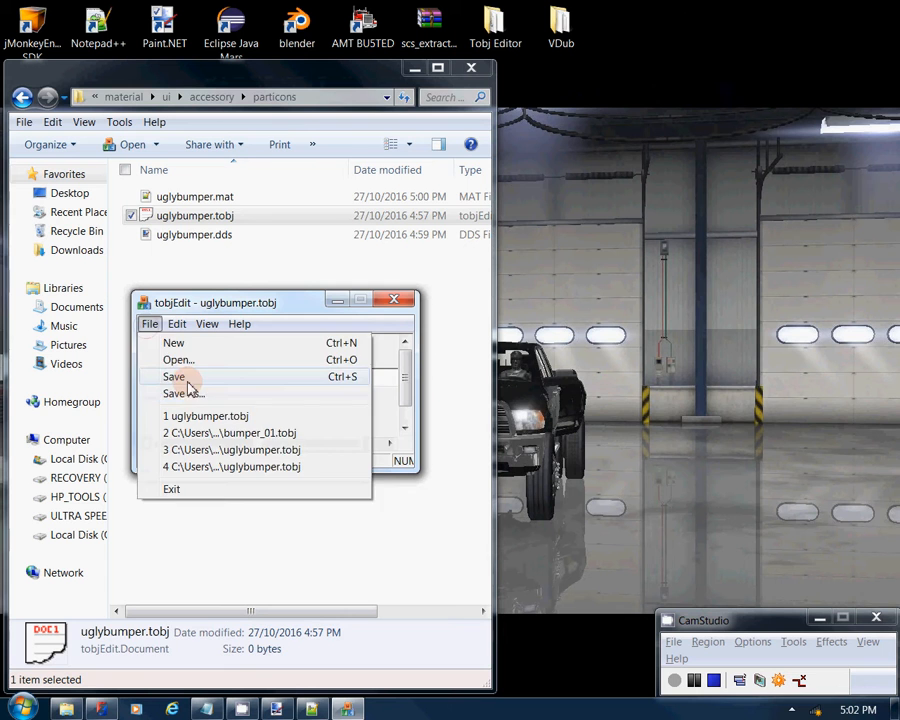
pyautogui.click(187, 378)
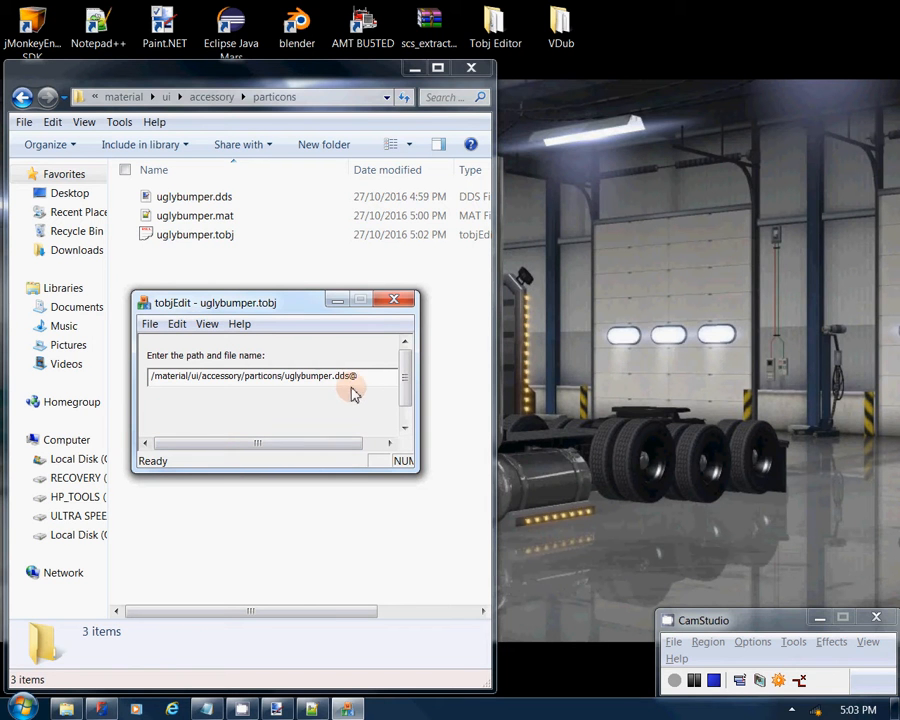
pyautogui.press('BackSpace')
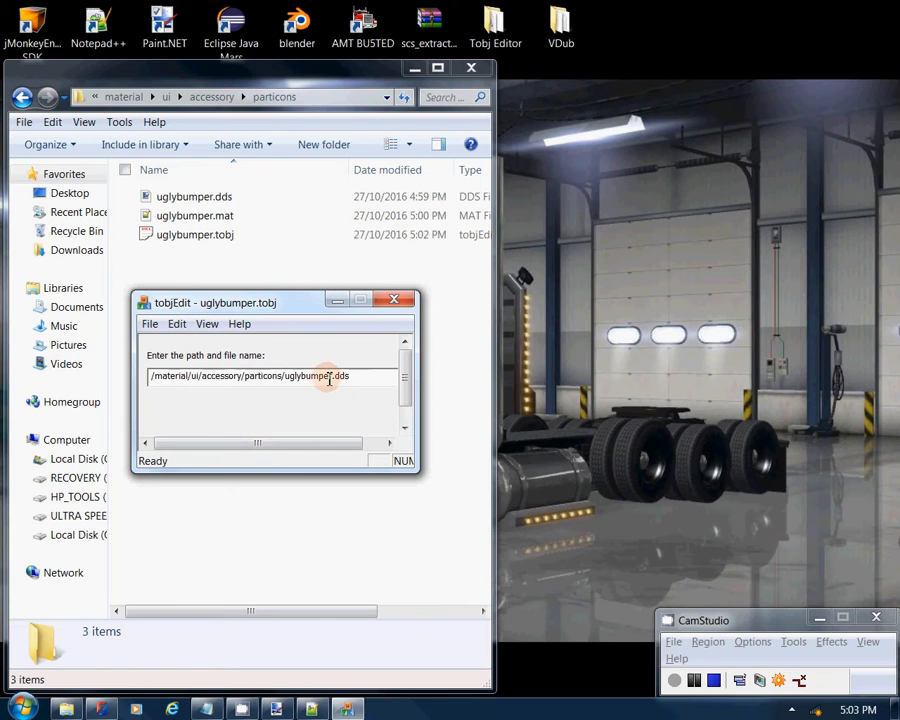
pyautogui.moveTo(319, 376); pyautogui.dragTo(292, 377)
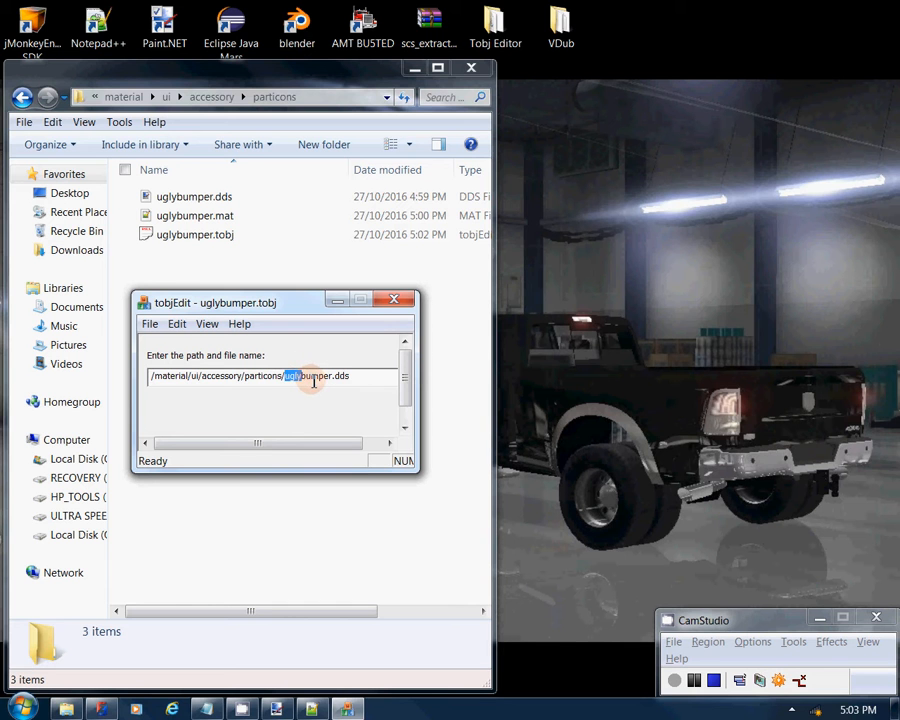
pyautogui.press('BackSpace')
pyautogui.write('jkl')
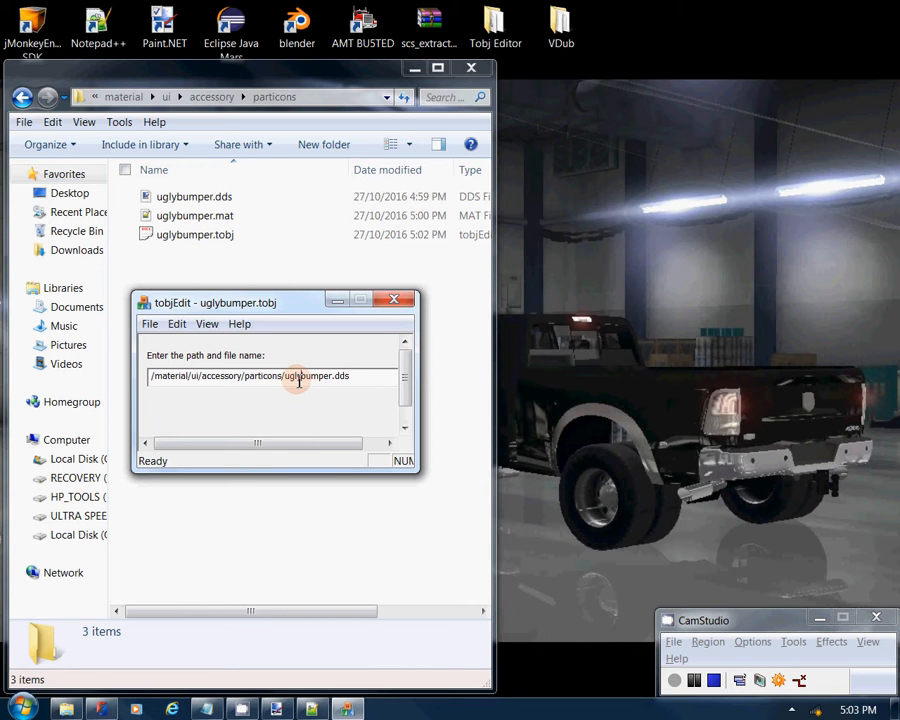
# Step: Close uglybumper.tobj in tobjEdit without saving further changes
pyautogui.click(374, 383)
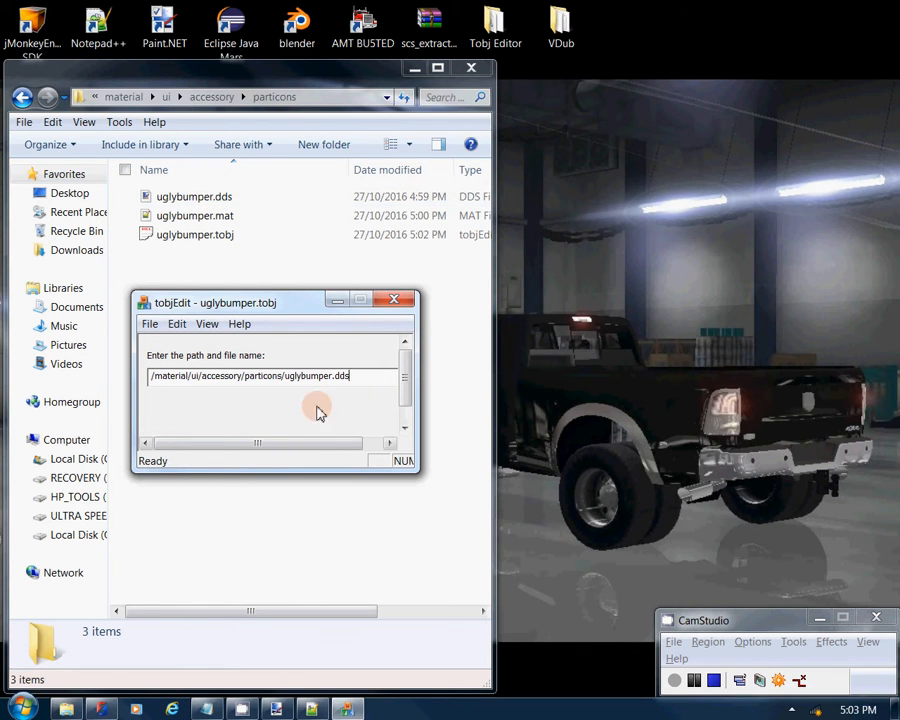
pyautogui.click(389, 301)
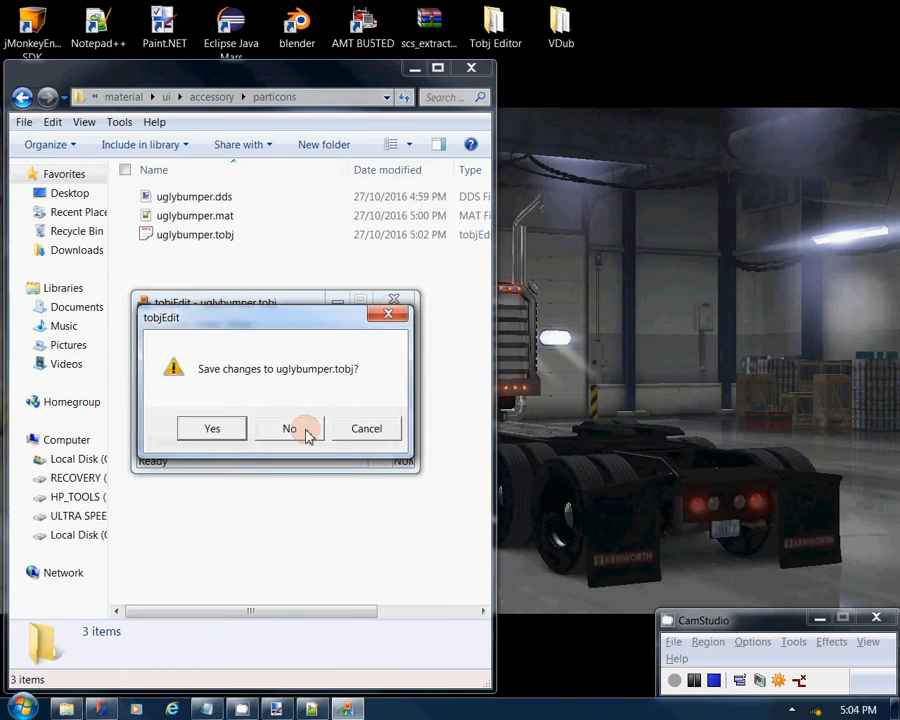
pyautogui.click(299, 428)
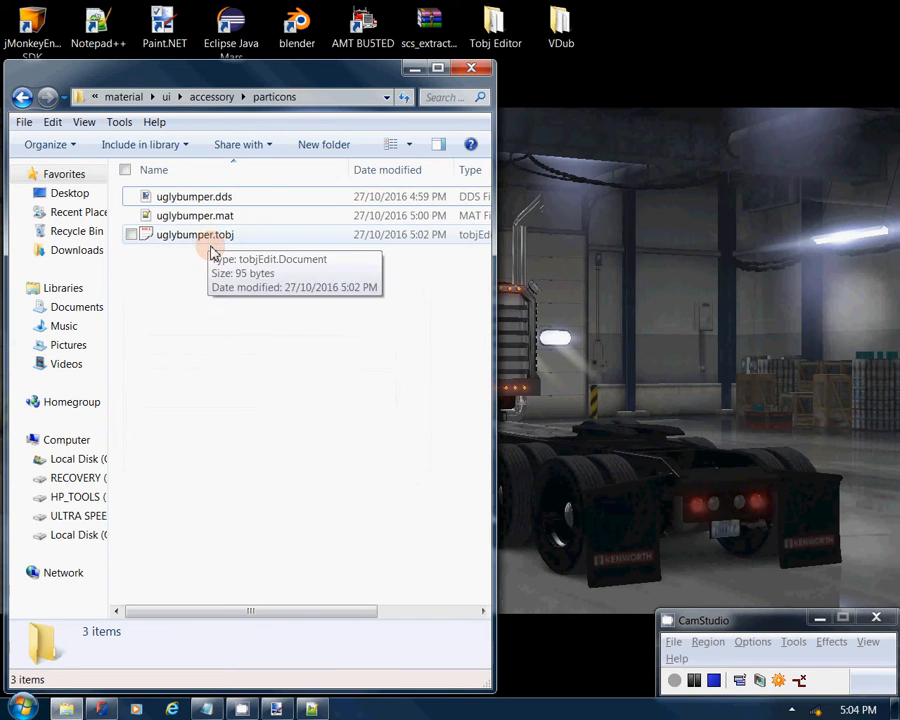
# Step: Create a new tobjEdit document in the particons folder and delete it again
pyautogui.click(203, 237)
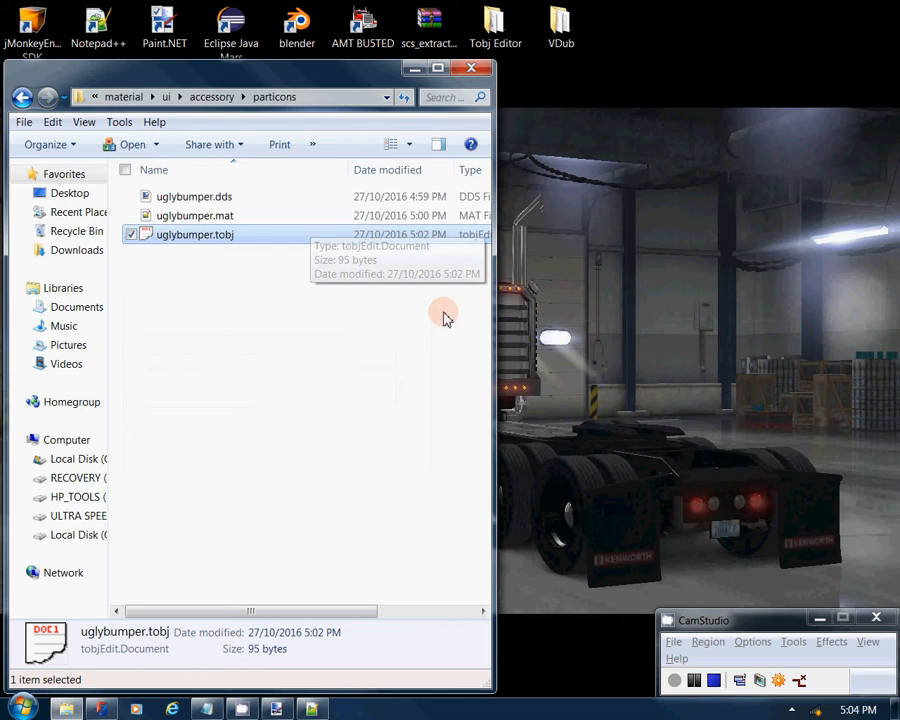
pyautogui.rightClick(199, 285)
pyautogui.moveTo(253, 484)
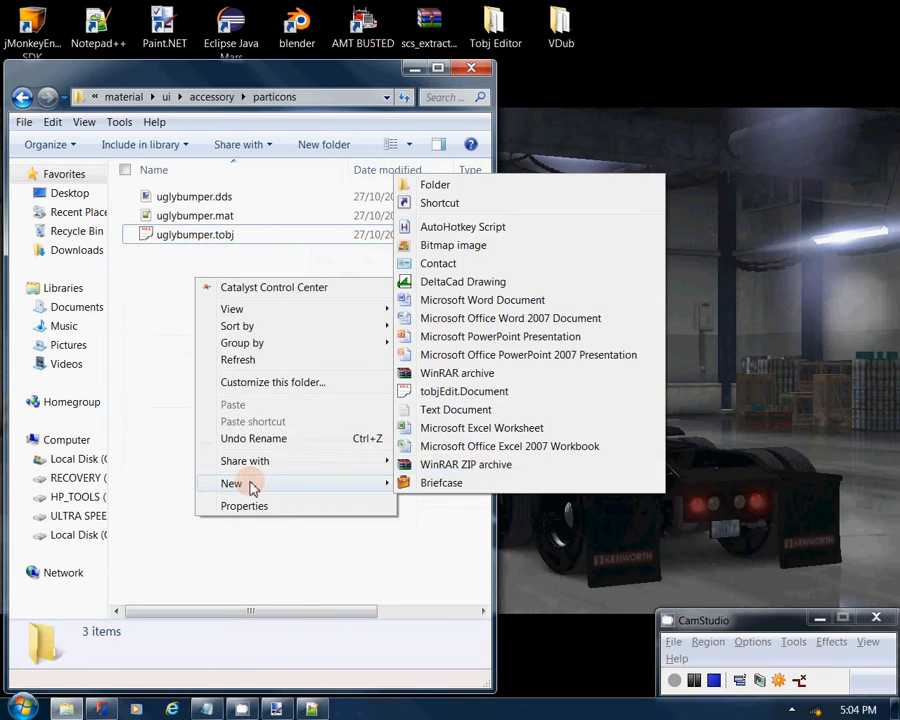
pyautogui.click(481, 392)
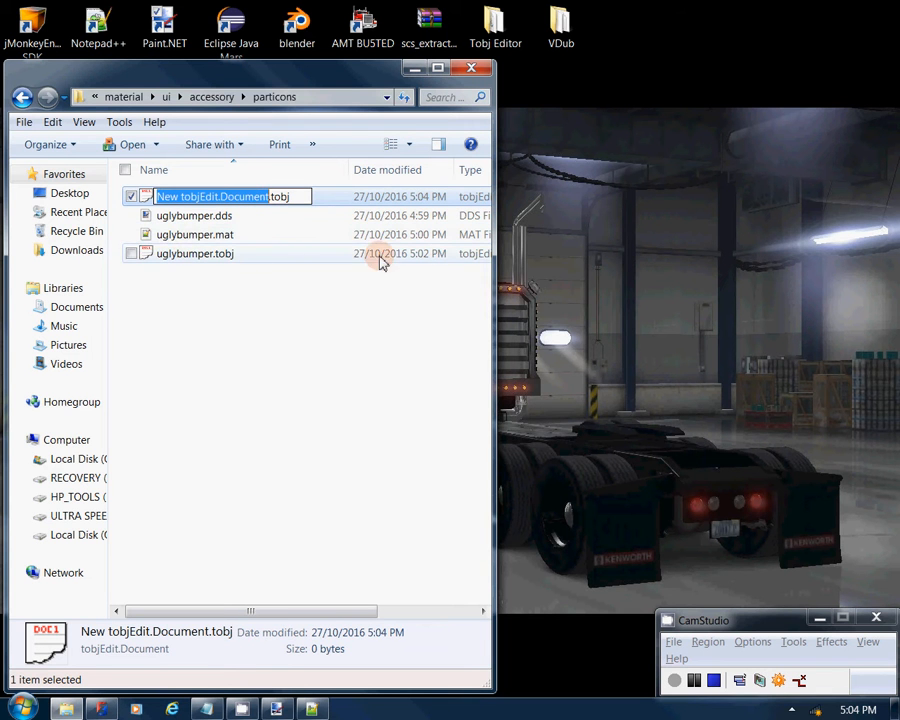
pyautogui.click(267, 274)
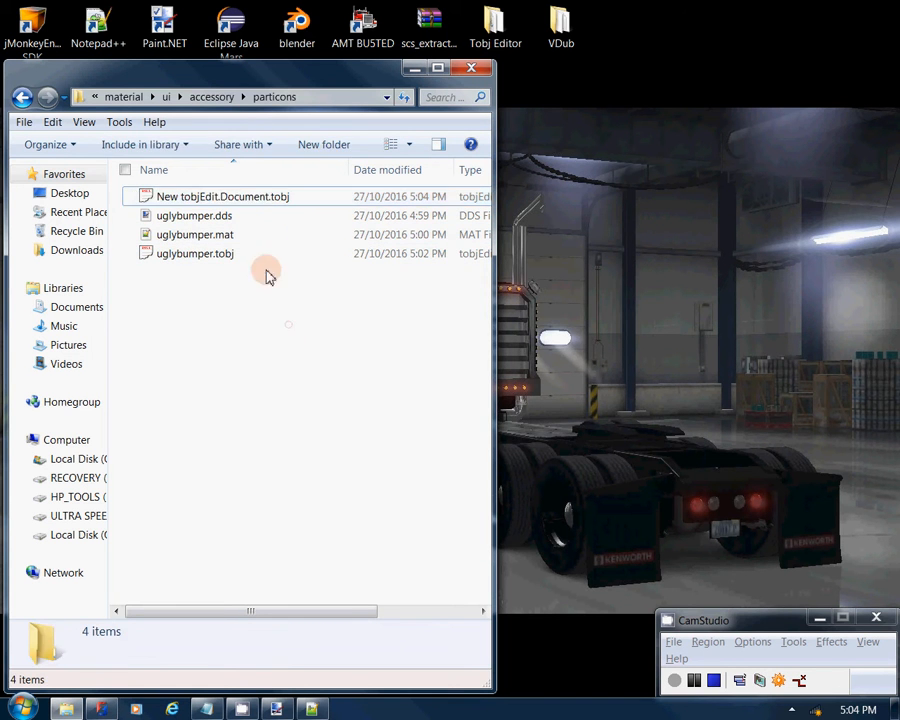
pyautogui.rightClick(222, 196)
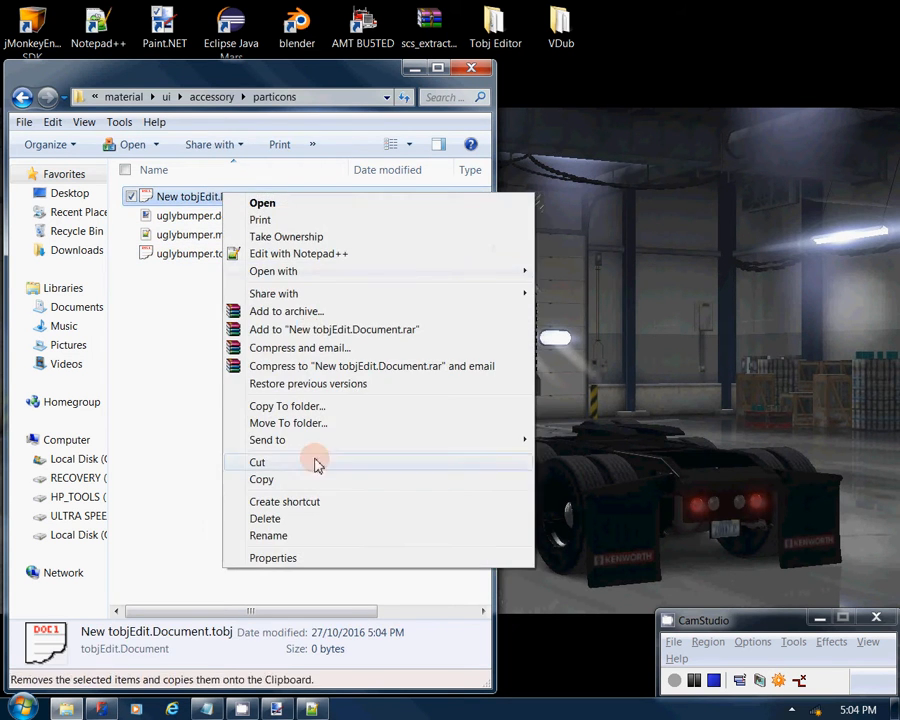
pyautogui.click(295, 518)
pyautogui.click(516, 418)
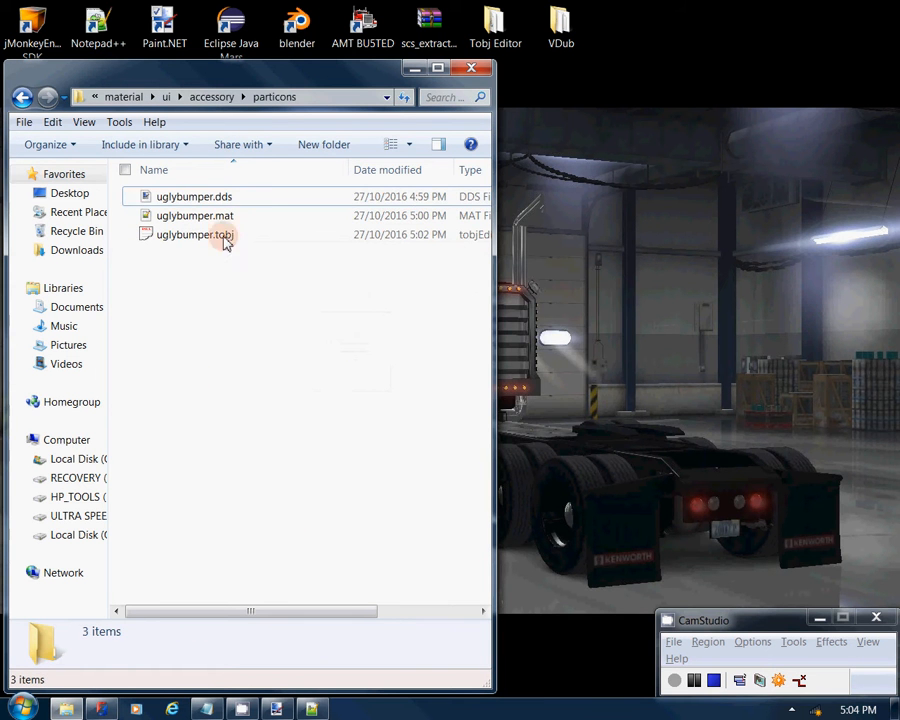
pyautogui.click(208, 233)
pyautogui.click(210, 218)
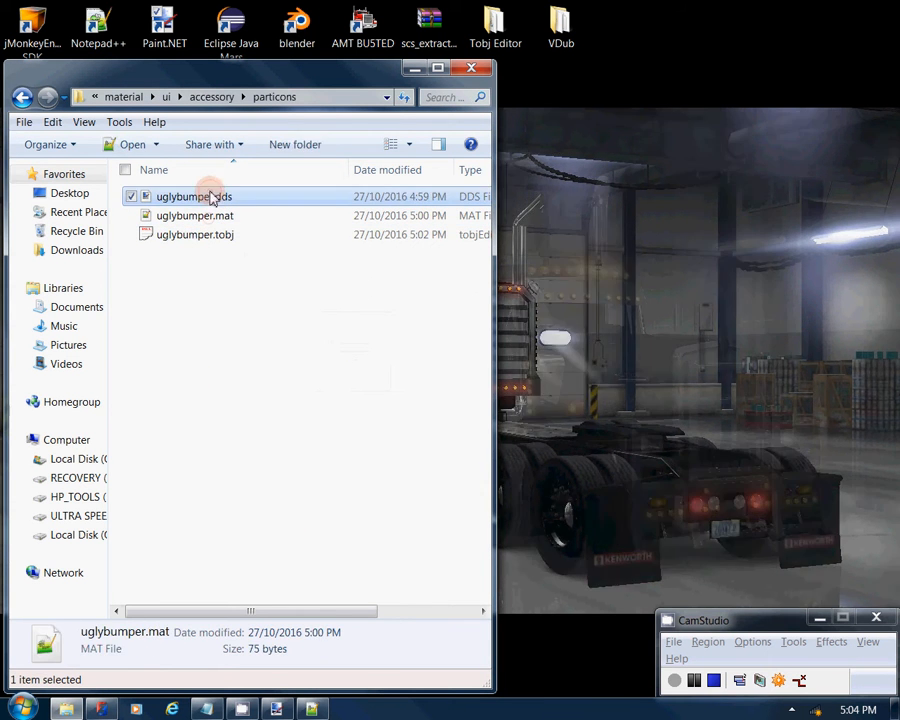
pyautogui.click(211, 196)
pyautogui.click(222, 293)
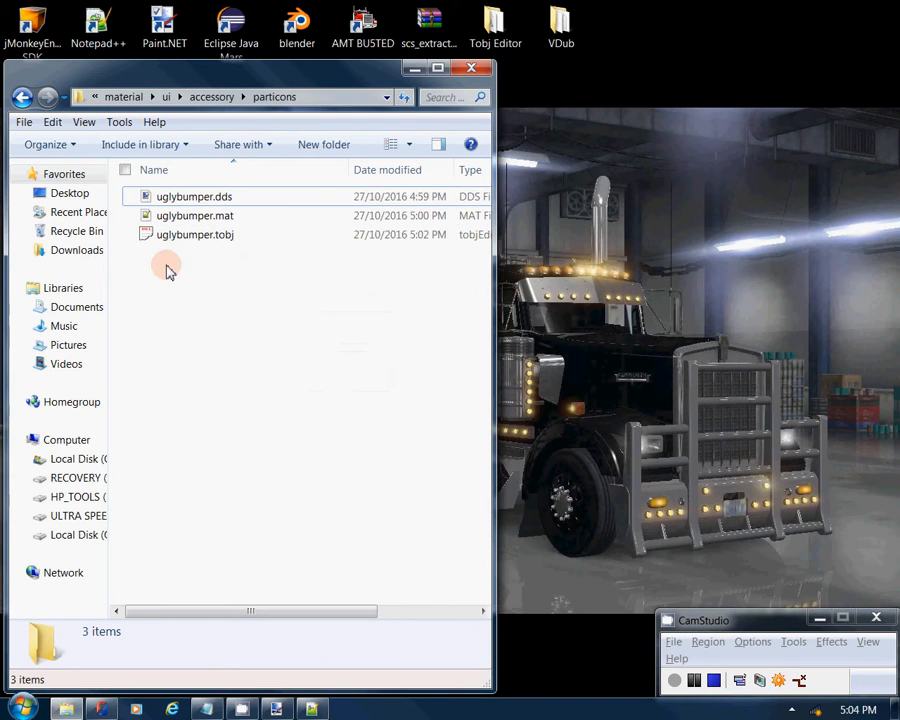
pyautogui.click(207, 199)
pyautogui.click(201, 218)
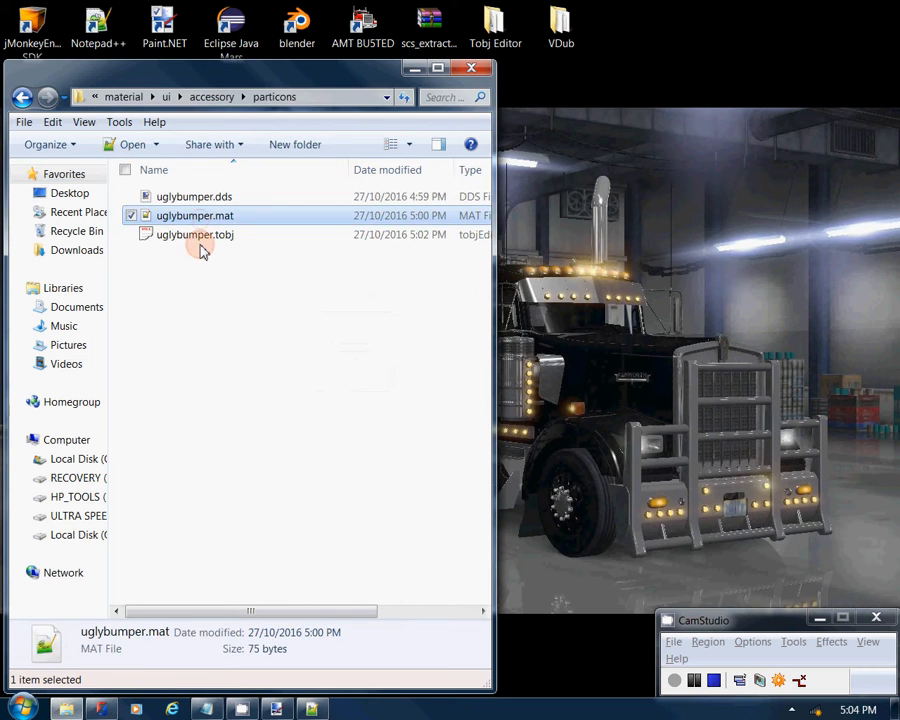
pyautogui.click(201, 242)
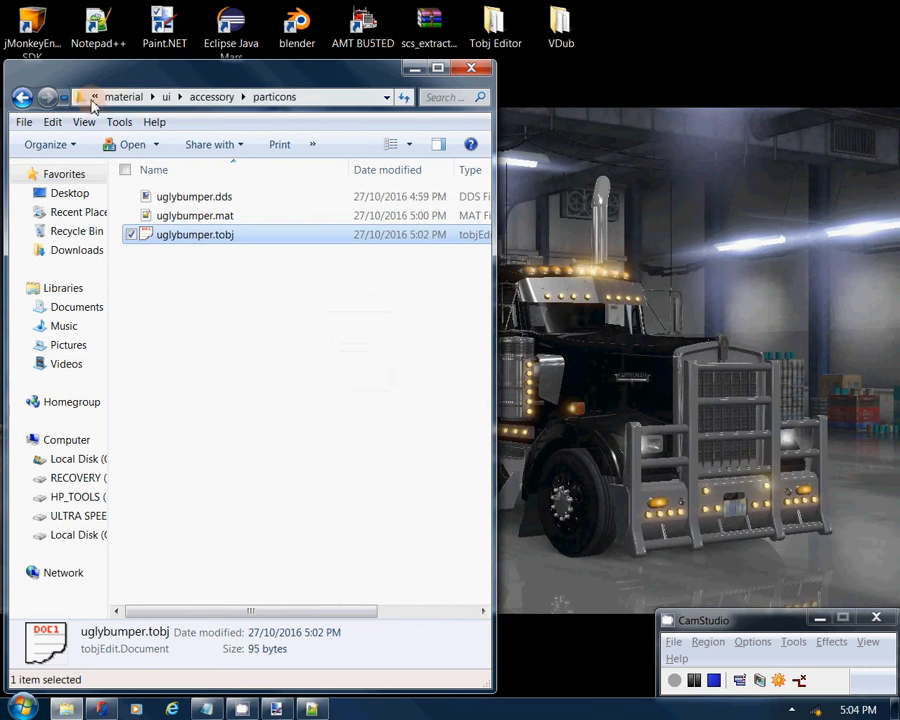
# Step: Open myshape.sii from uglybumper's def/vehicle/truck/peterbilt.579/accessory/bumper folder in Notepad++
pyautogui.click(123, 97)
pyautogui.click(112, 97)
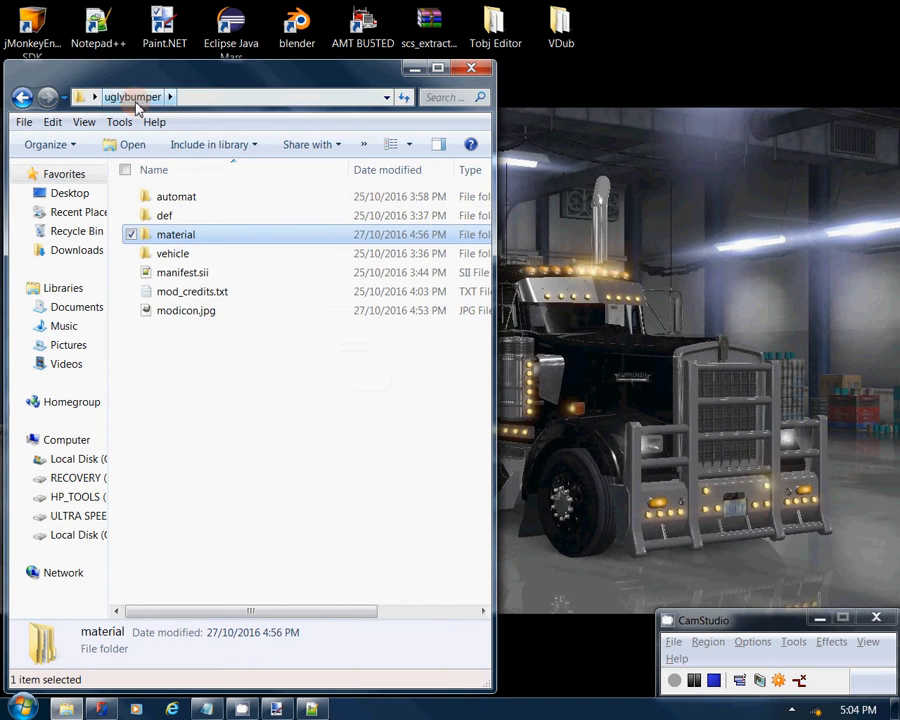
pyautogui.doubleClick(226, 216)
pyautogui.doubleClick(253, 204)
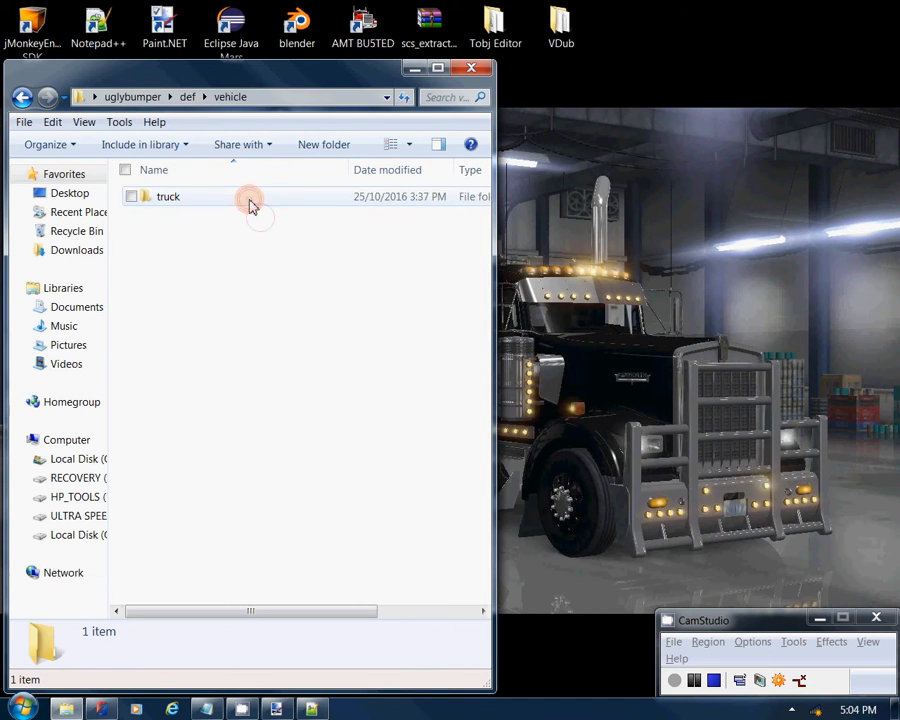
pyautogui.doubleClick(250, 204)
pyautogui.doubleClick(250, 204)
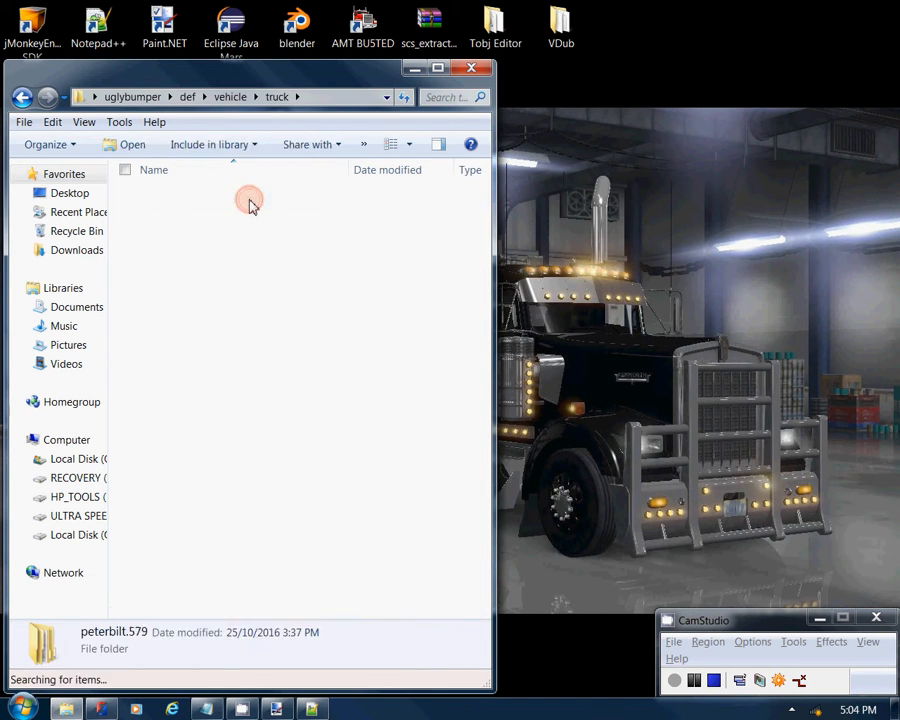
pyautogui.doubleClick(250, 203)
pyautogui.doubleClick(250, 202)
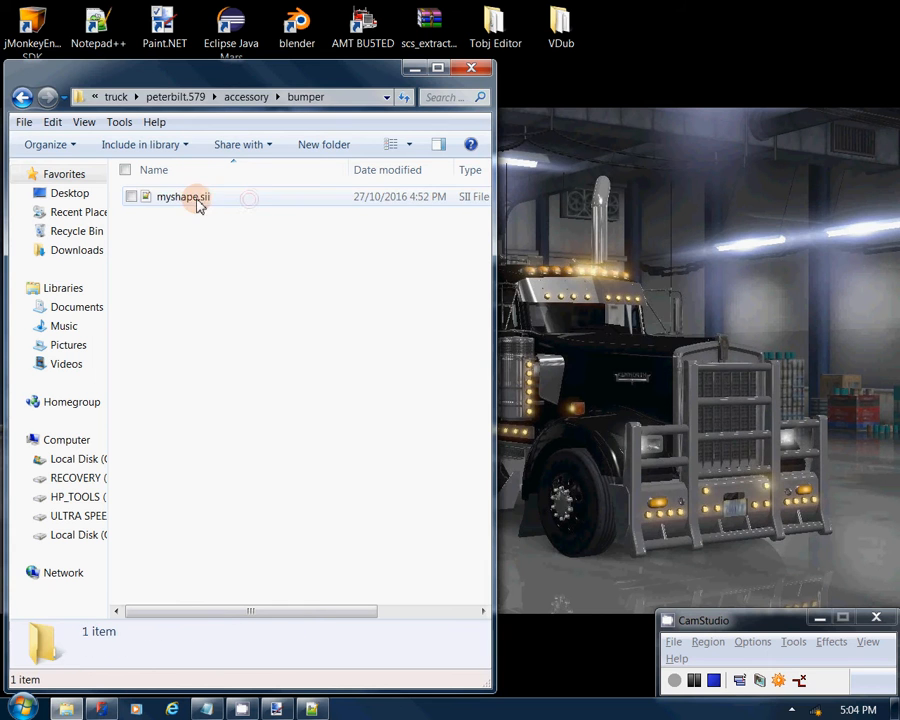
pyautogui.click(228, 203)
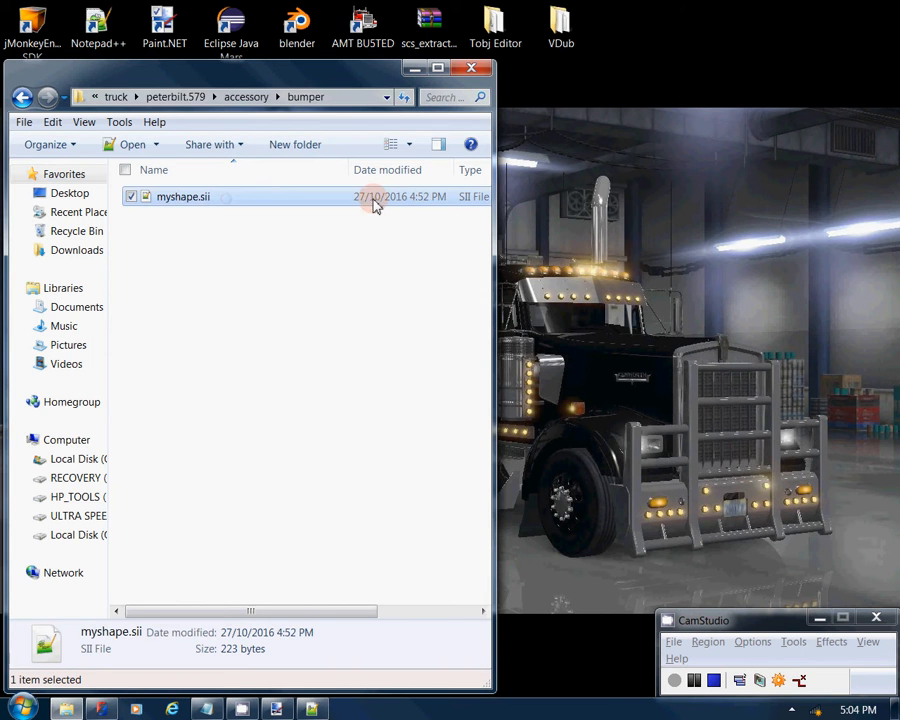
pyautogui.doubleClick(250, 204)
pyautogui.moveTo(800, 236); pyautogui.dragTo(296, 234)
pyautogui.click(471, 281)
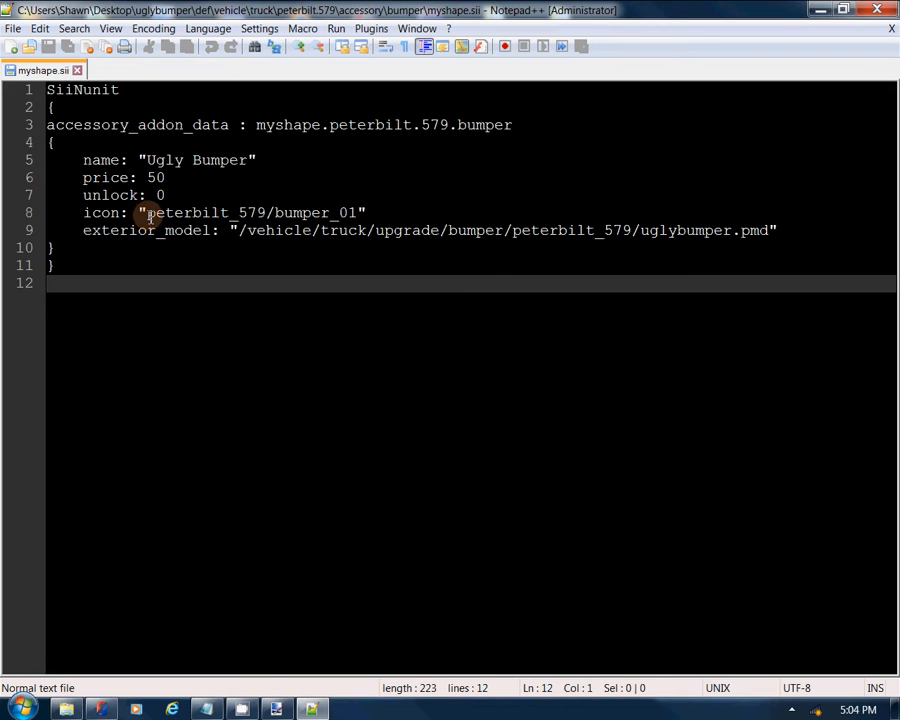
# Step: Replace the icon path in myshape.sii with "particons/uglybumper"
pyautogui.moveTo(147, 213); pyautogui.dragTo(178, 216)
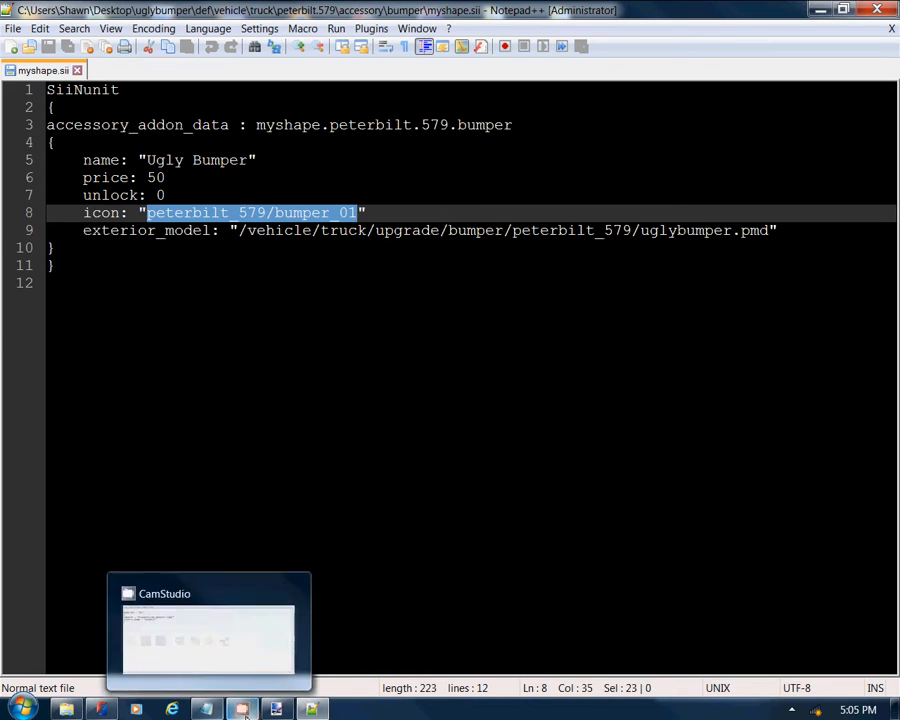
pyautogui.click(309, 709)
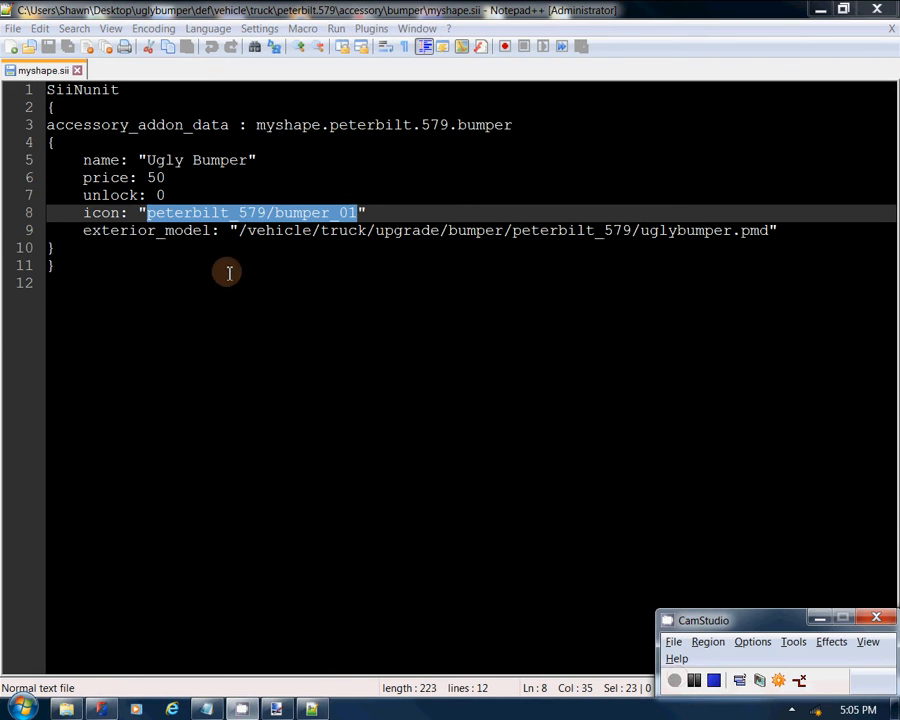
pyautogui.click(360, 213)
pyautogui.moveTo(360, 213); pyautogui.dragTo(148, 214)
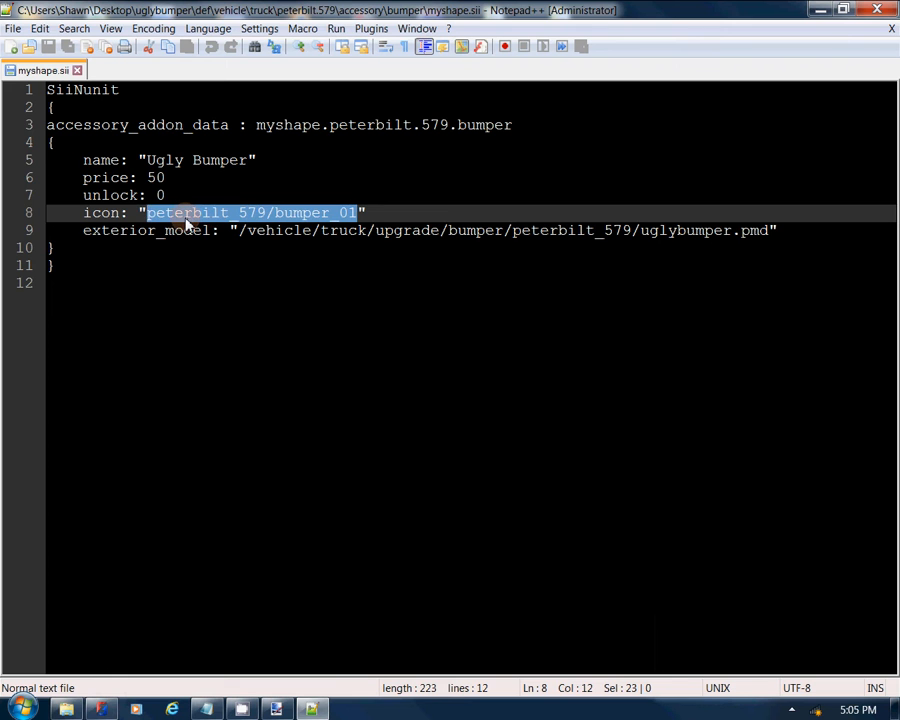
pyautogui.write('part')
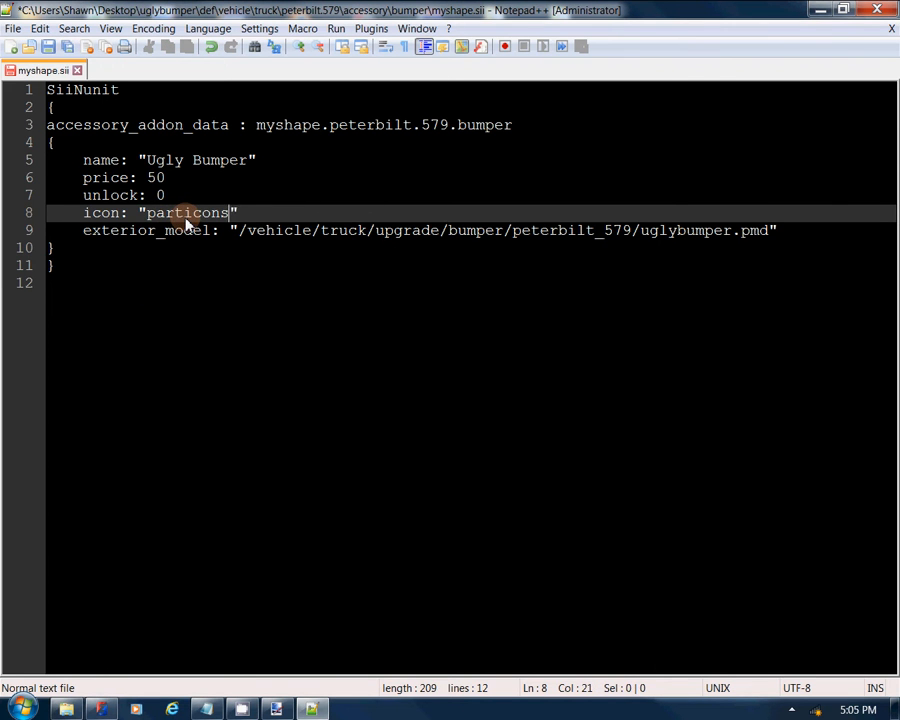
pyautogui.write('icons/uglybumper')
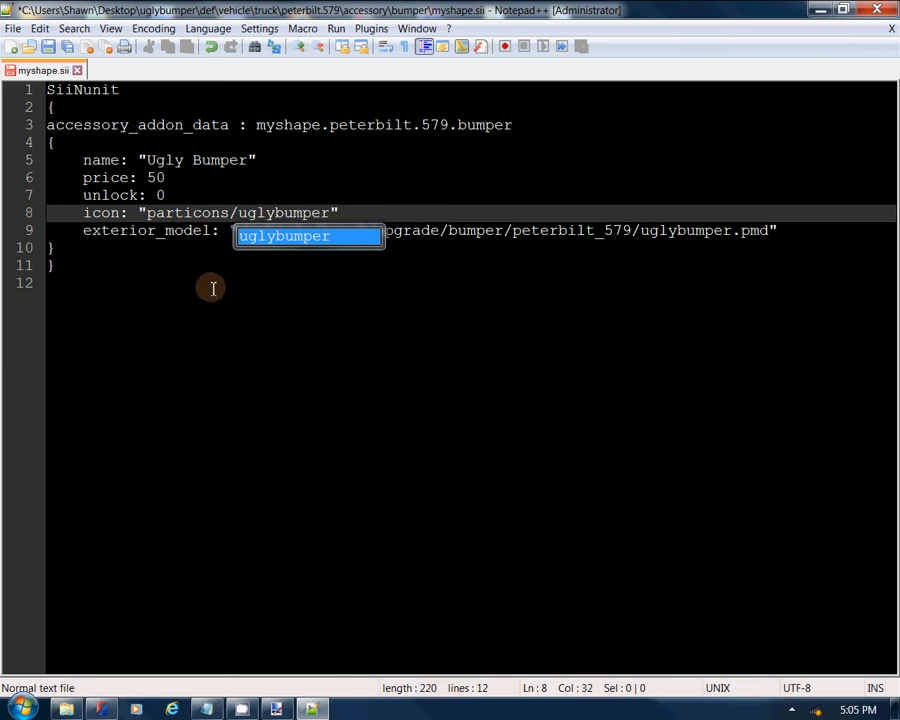
pyautogui.click(467, 295)
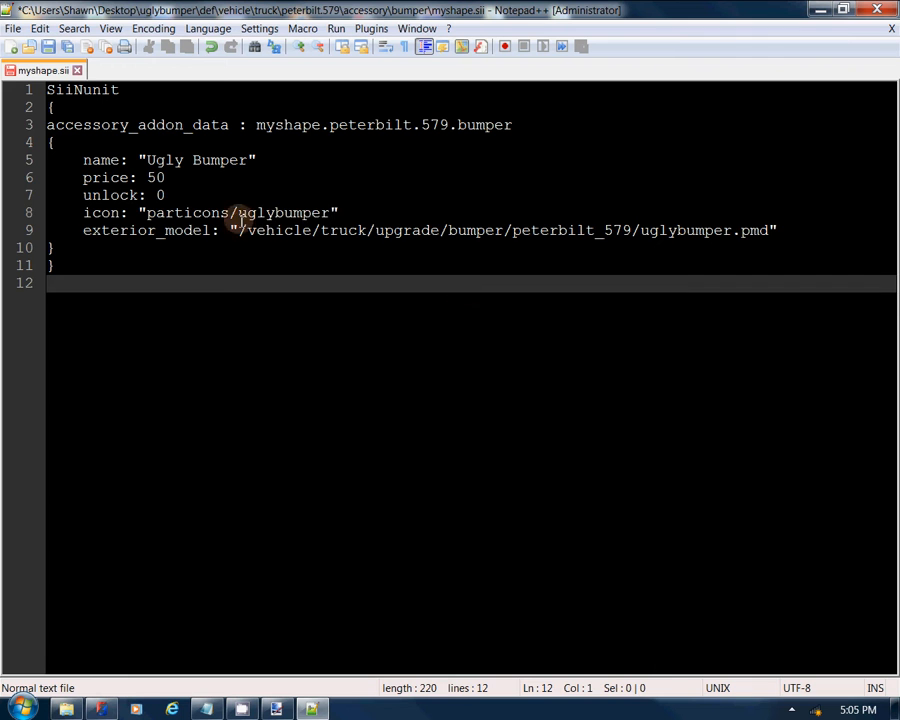
# Step: Save myshape.sii and minimize the text editor
pyautogui.click(334, 212)
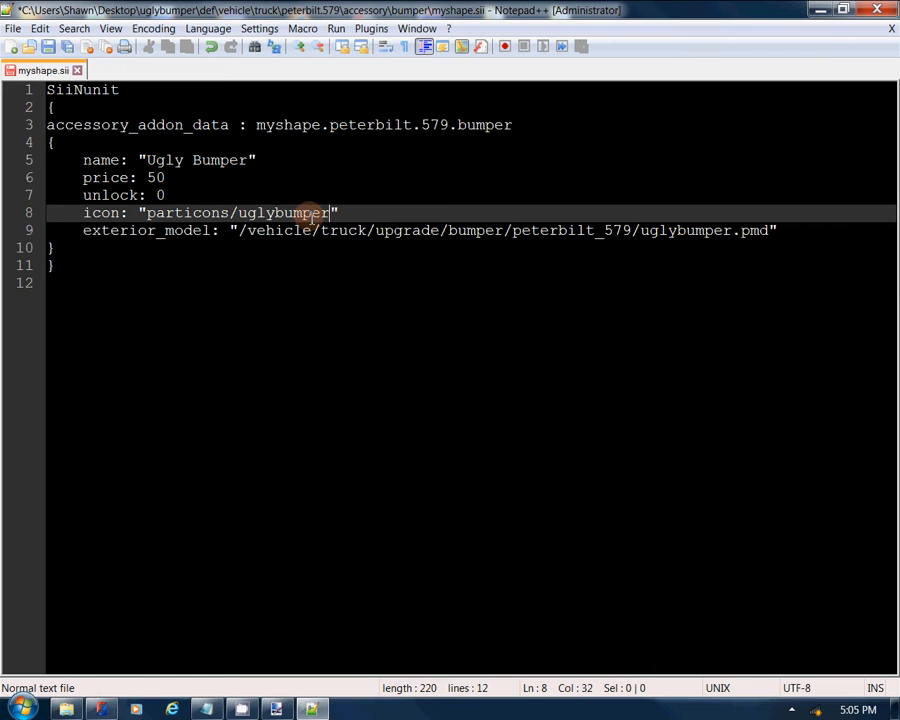
pyautogui.moveTo(147, 212); pyautogui.dragTo(331, 212)
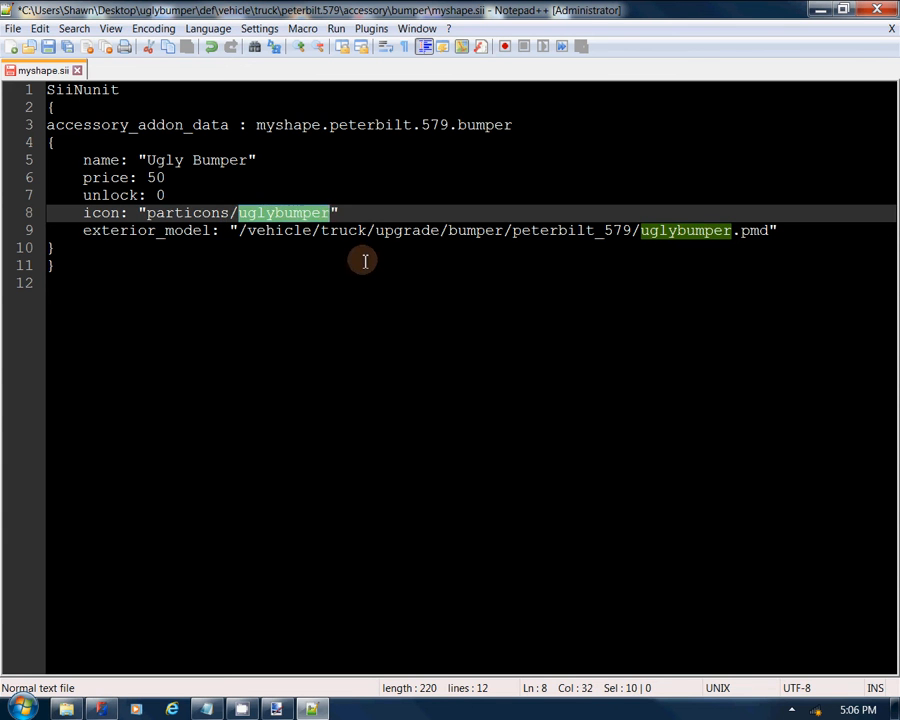
pyautogui.hotkey('ctrl', 'End')
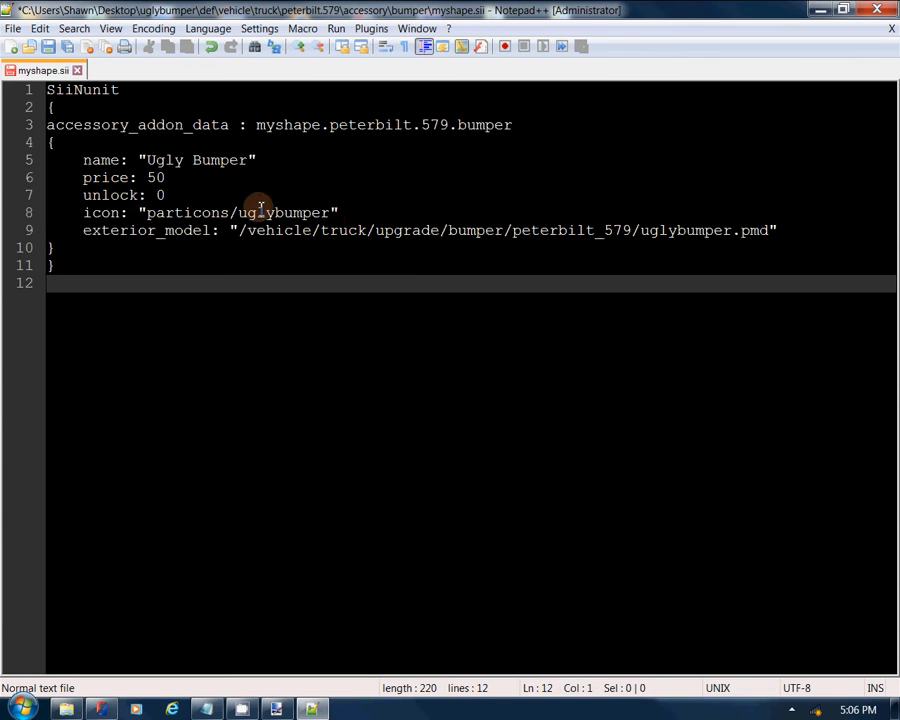
pyautogui.click(48, 48)
pyautogui.click(824, 14)
# Step: Return to the uglybumper root folder and narrow its window to free up desktop space
pyautogui.click(22, 97)
pyautogui.click(22, 97)
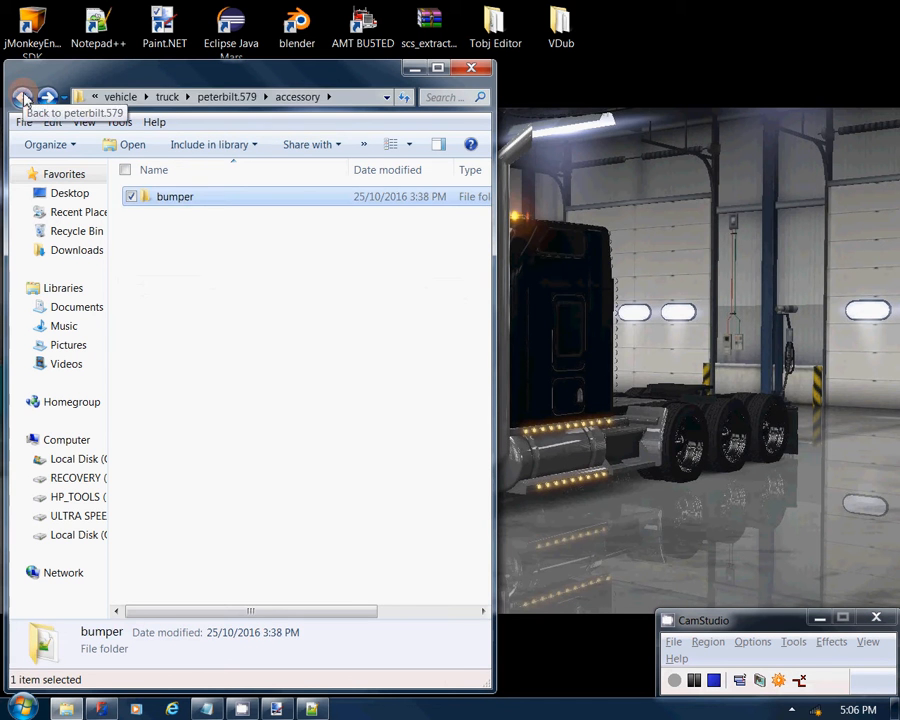
pyautogui.click(22, 97)
pyautogui.click(22, 97)
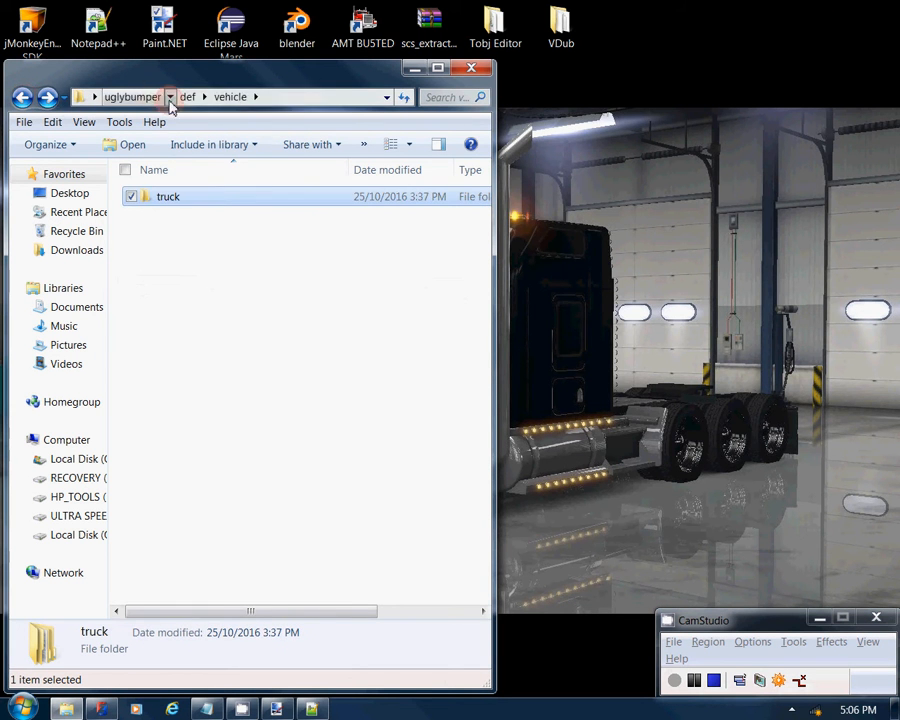
pyautogui.click(118, 97)
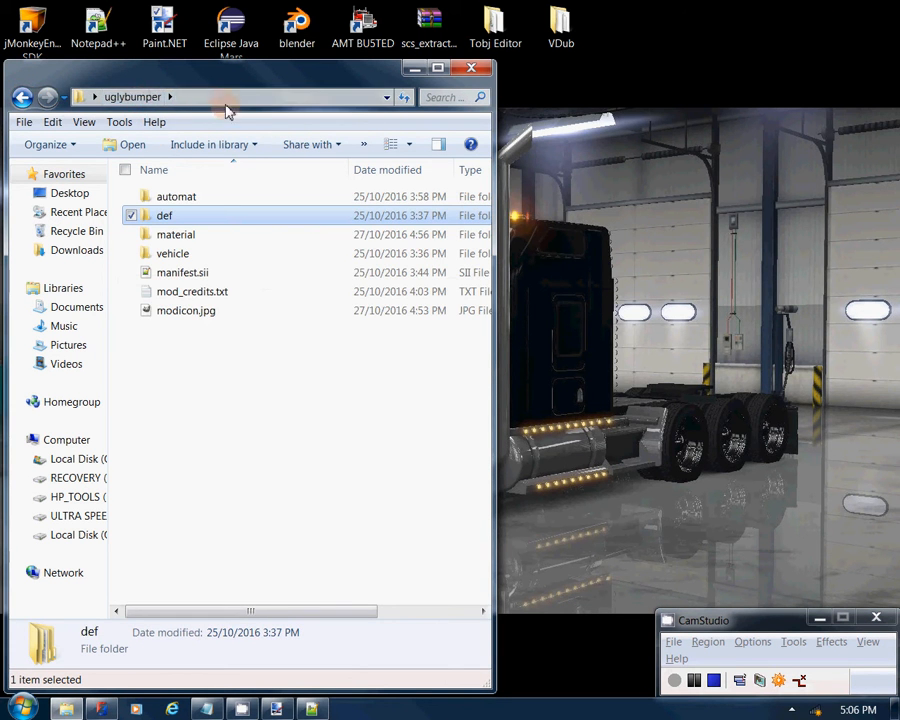
pyautogui.moveTo(494, 90); pyautogui.dragTo(268, 345)
# Step: Open bumper.scs from the American Truck Simulator mod folder in WinRAR and close the mod folder window
pyautogui.rightClick(66, 708)
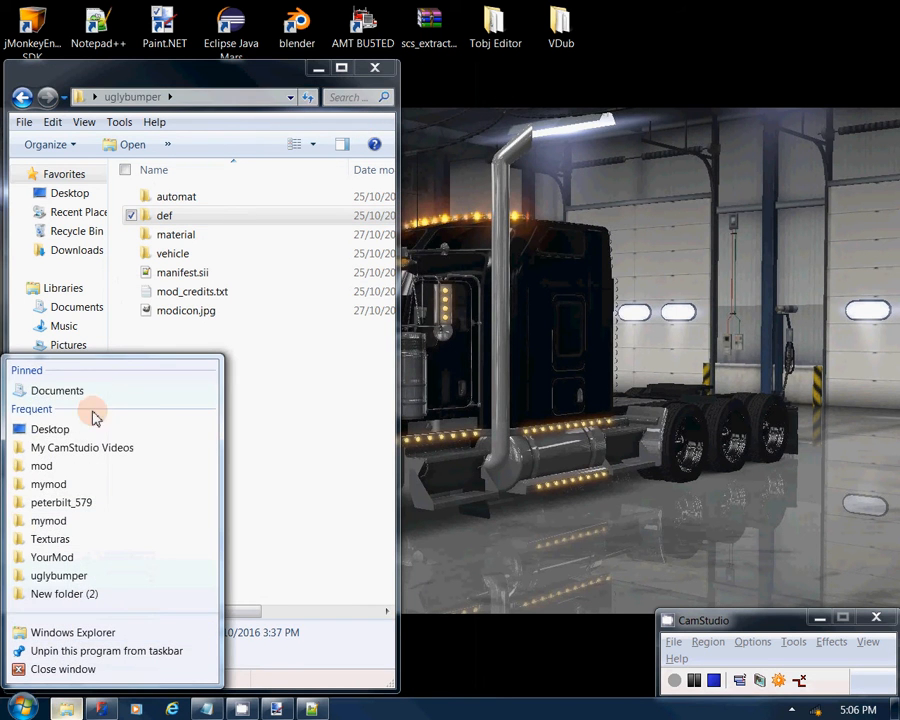
pyautogui.click(96, 398)
pyautogui.doubleClick(216, 210)
pyautogui.doubleClick(208, 243)
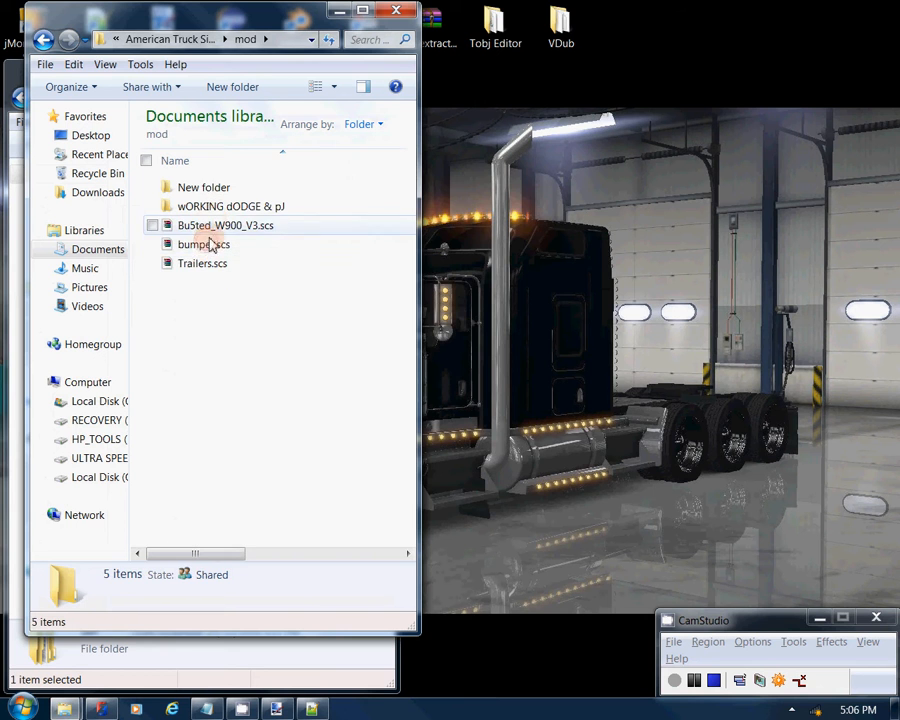
pyautogui.click(204, 263)
pyautogui.doubleClick(202, 244)
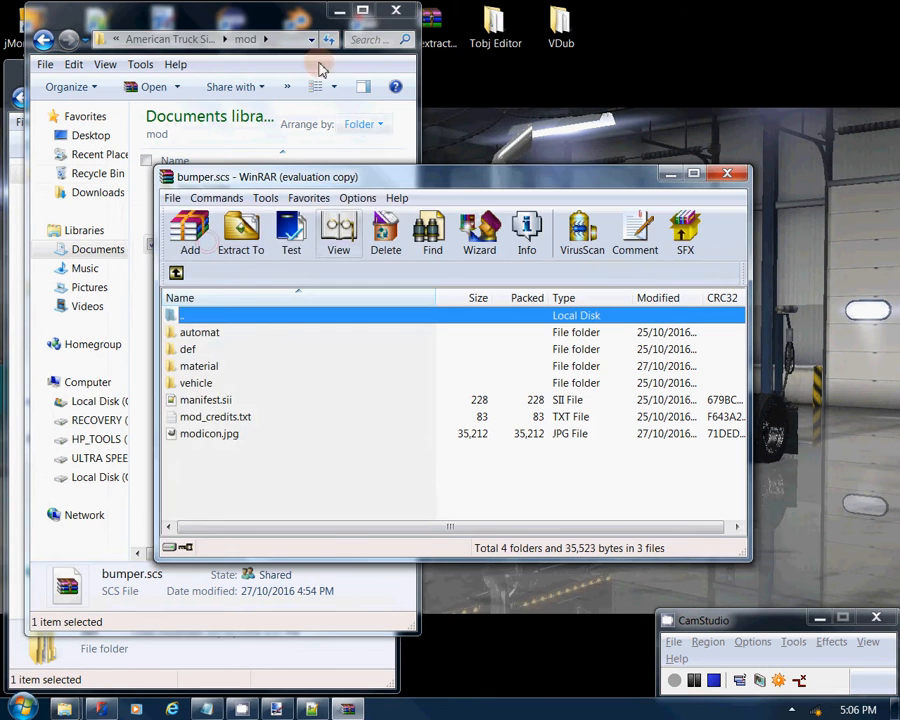
pyautogui.click(394, 11)
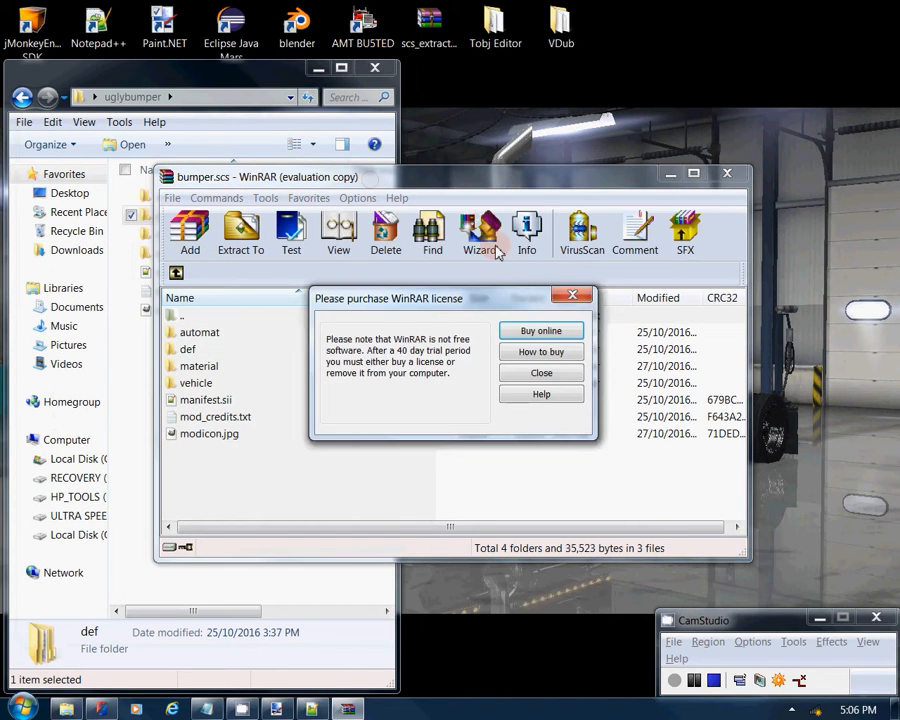
# Step: Dismiss the licence reminder and add all seven uglybumper items to bumper.scs, using the Store compression method
pyautogui.click(531, 376)
pyautogui.moveTo(442, 184); pyautogui.dragTo(585, 222)
pyautogui.moveTo(213, 395); pyautogui.dragTo(500, 425)
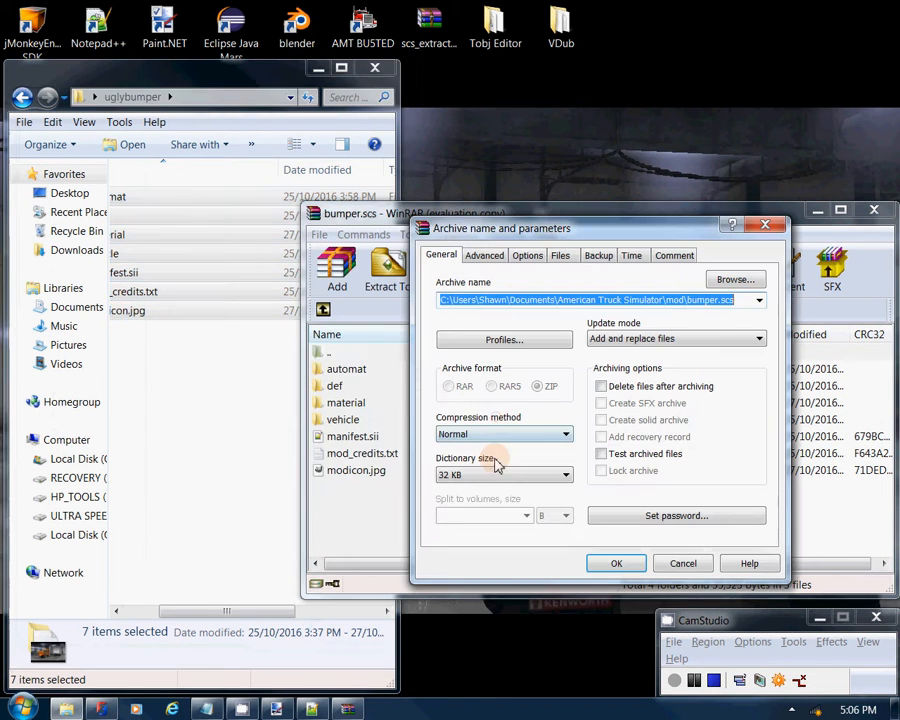
pyautogui.click(484, 434)
pyautogui.click(470, 446)
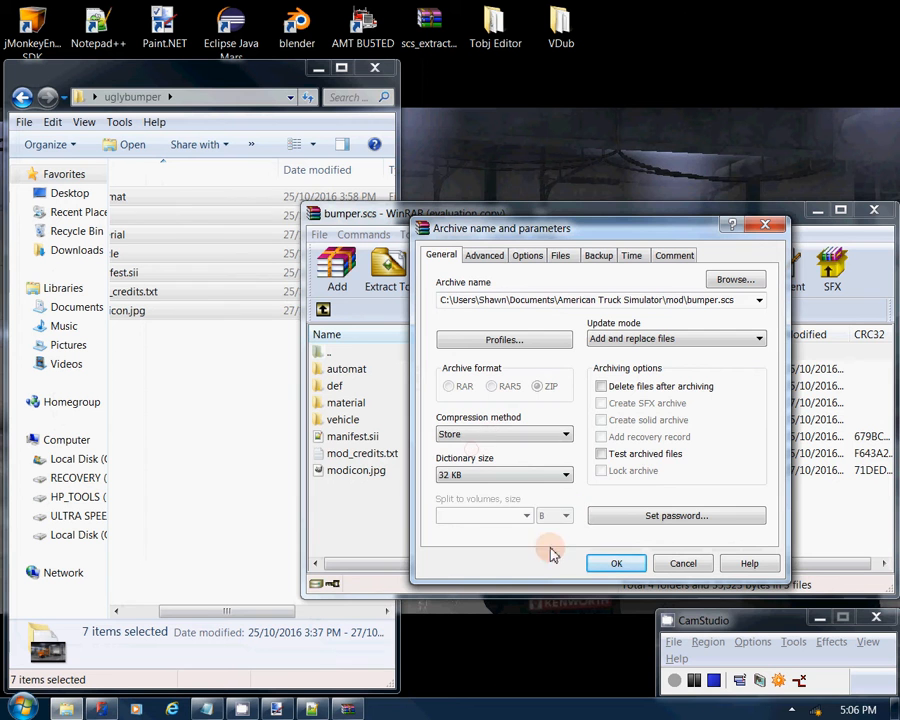
pyautogui.click(602, 564)
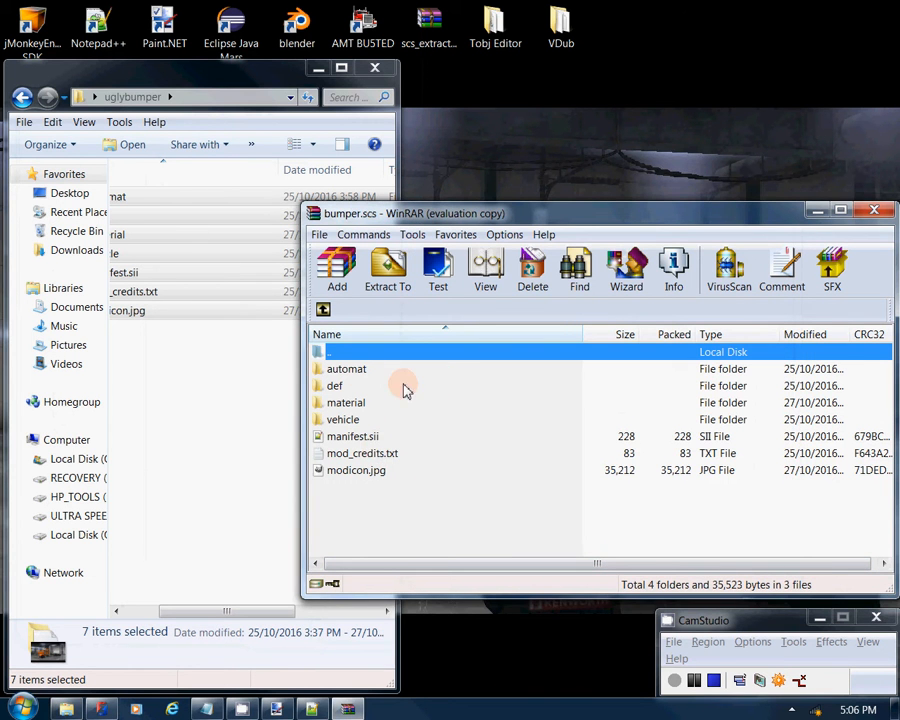
# Step: Add the full uglybumper selection to bumper.scs once more, with compression set to Store and existing files replaced
pyautogui.moveTo(195, 368); pyautogui.dragTo(516, 440)
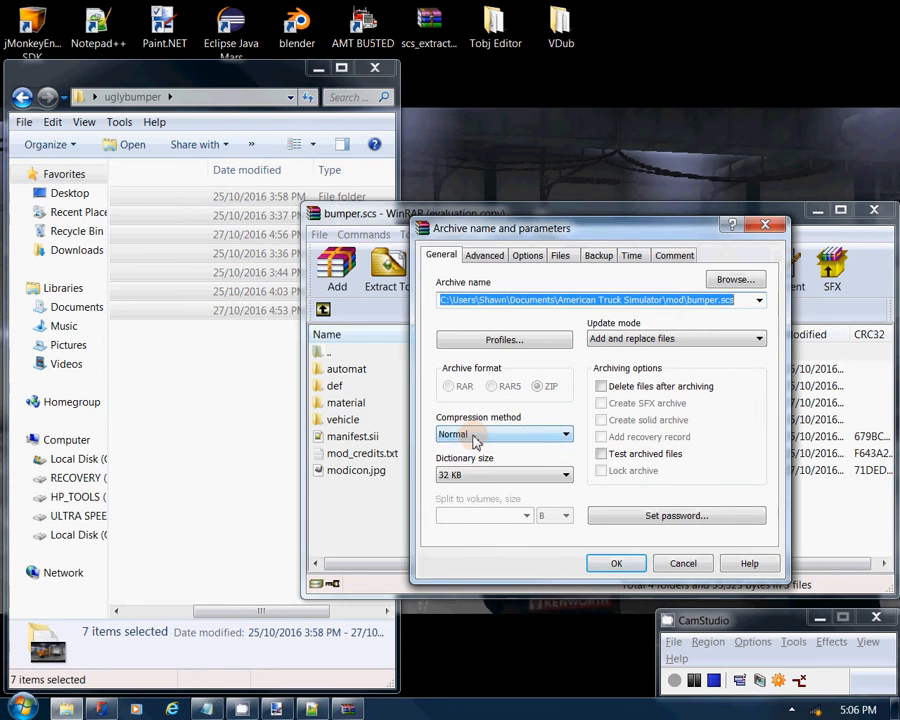
pyautogui.click(452, 436)
pyautogui.click(450, 445)
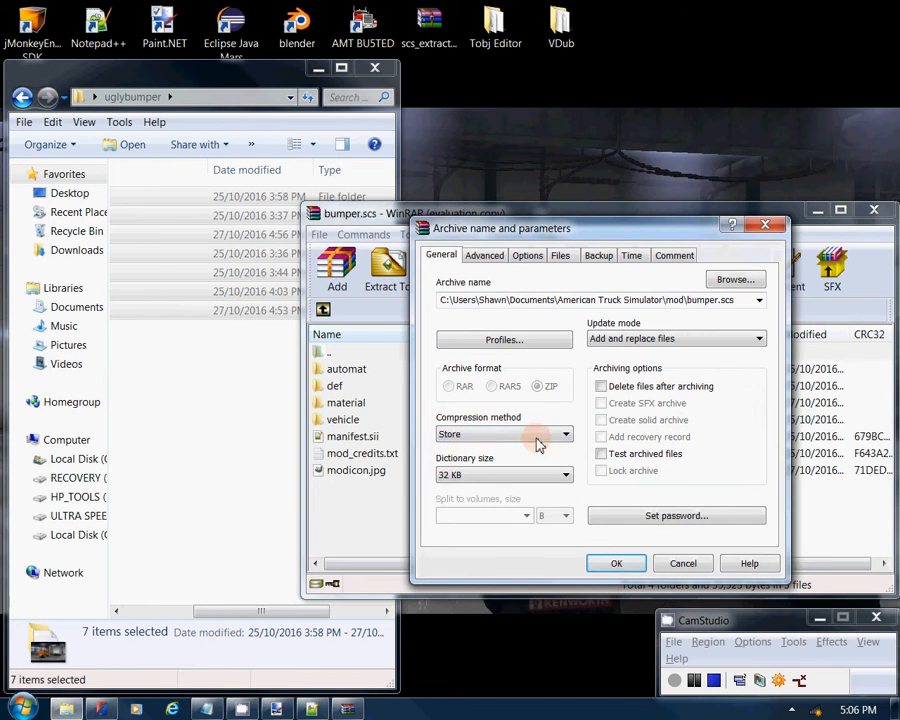
pyautogui.click(612, 565)
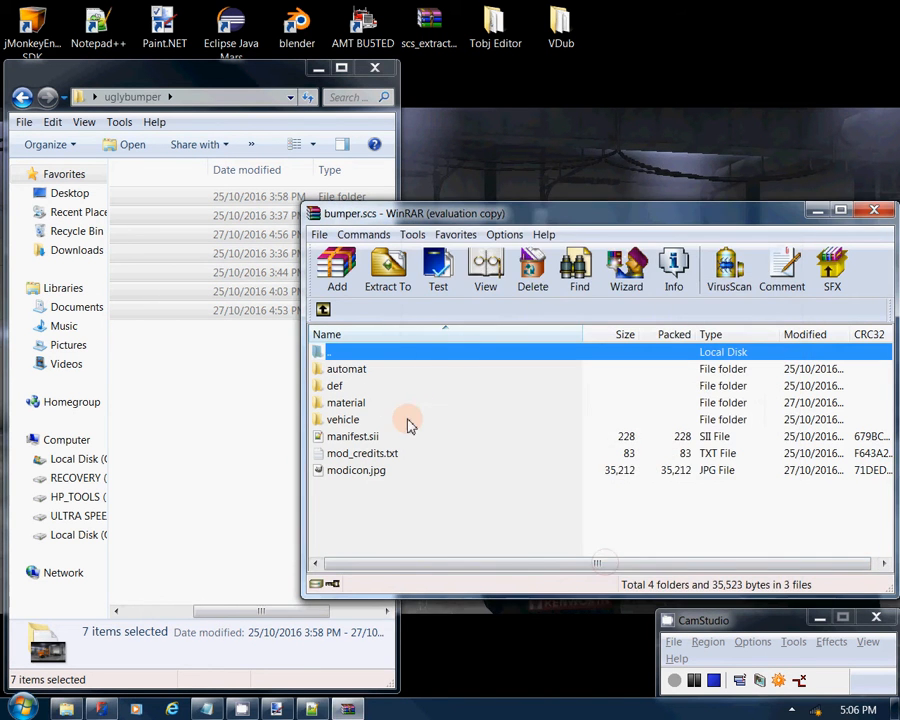
pyautogui.click(58, 612)
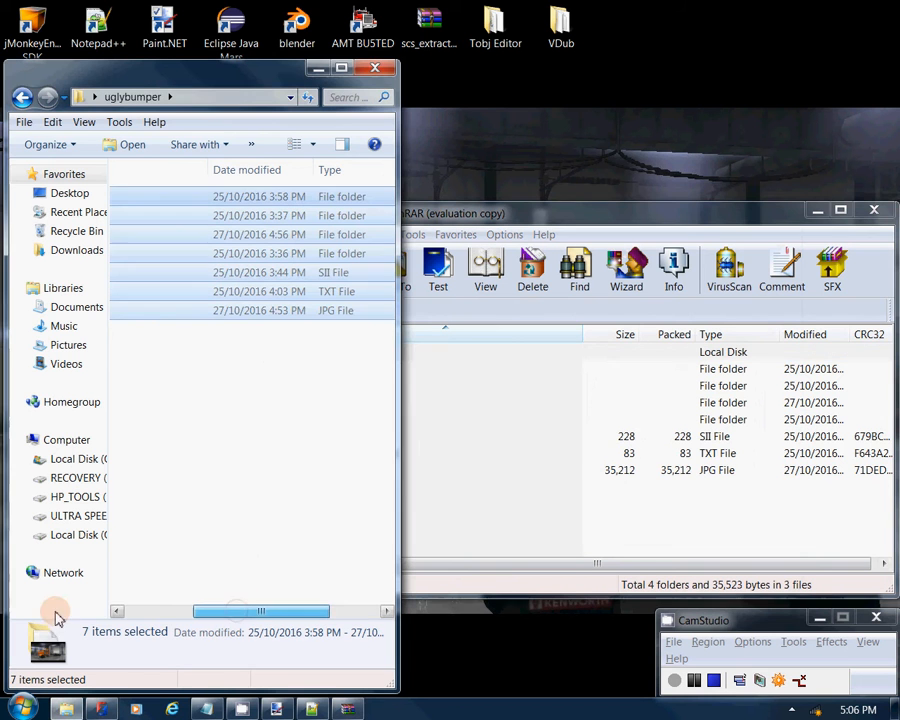
pyautogui.click(298, 468)
pyautogui.click(470, 452)
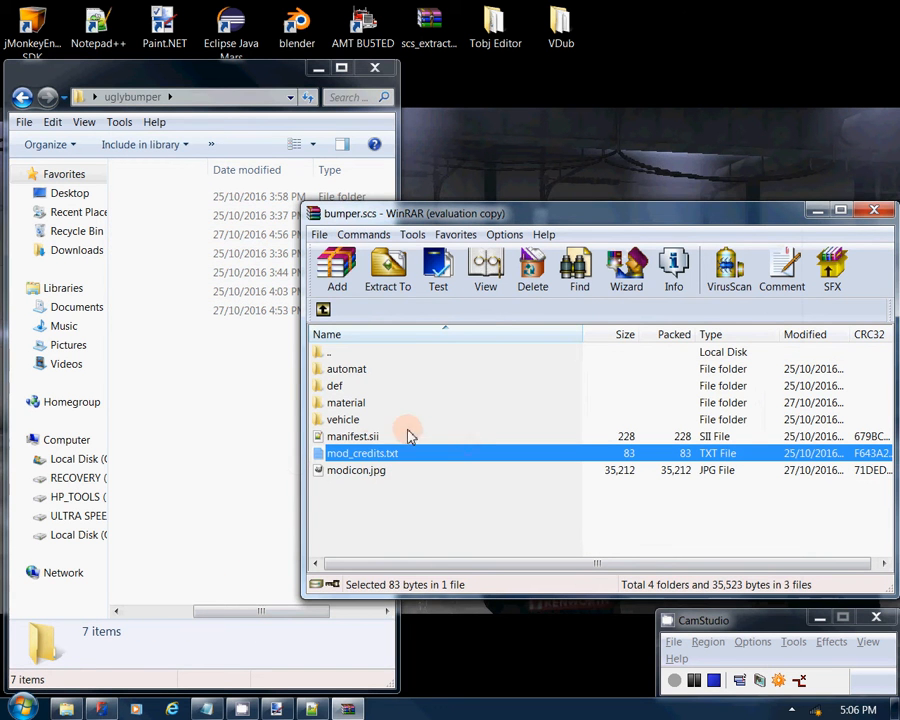
pyautogui.moveTo(228, 607); pyautogui.dragTo(128, 604)
pyautogui.click(172, 255)
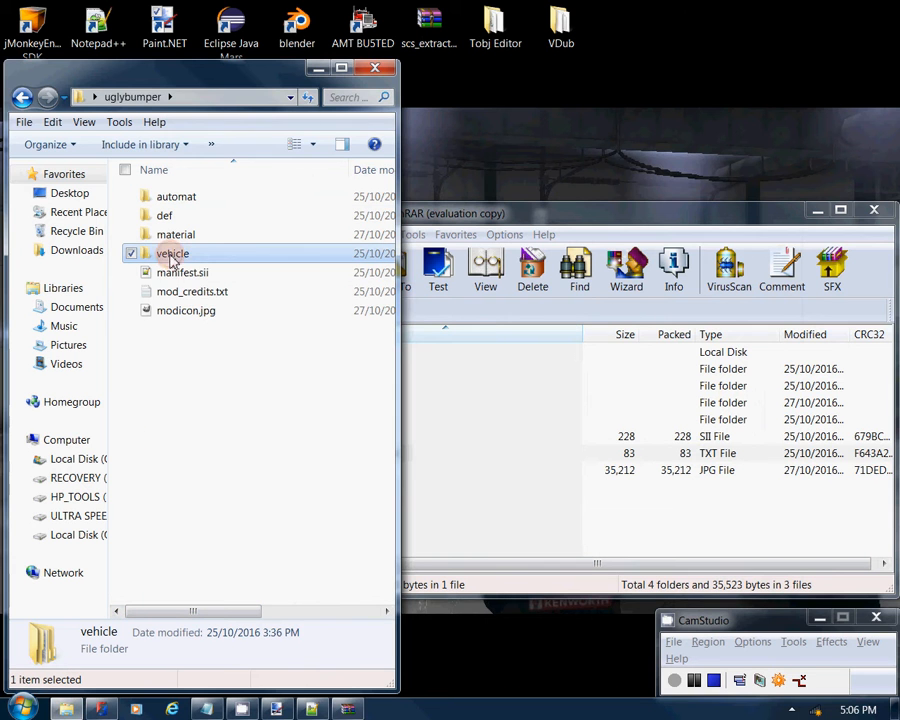
pyautogui.click(281, 259)
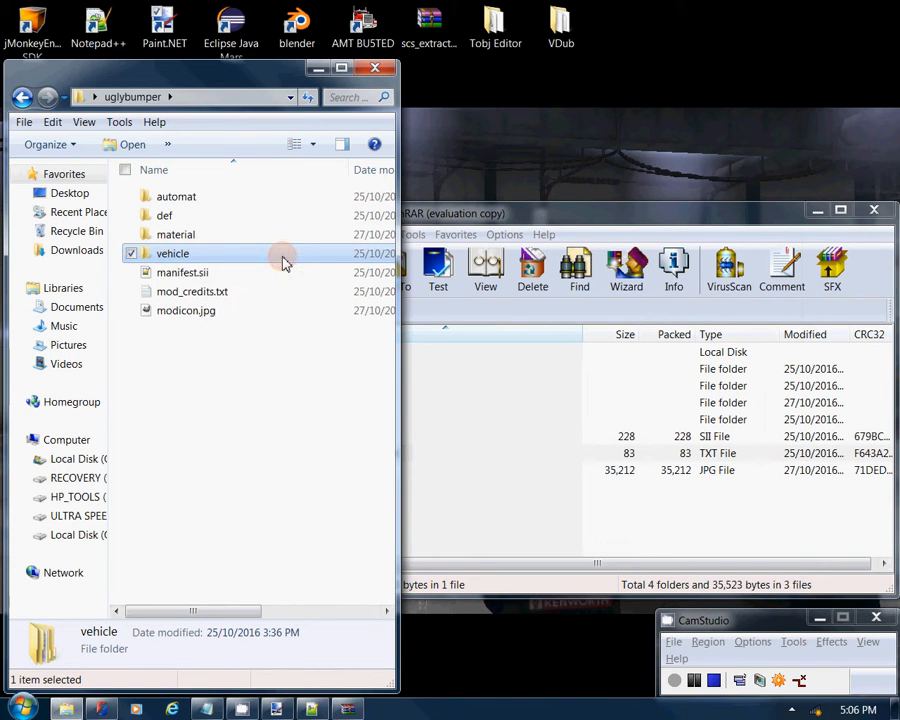
pyautogui.click(189, 219)
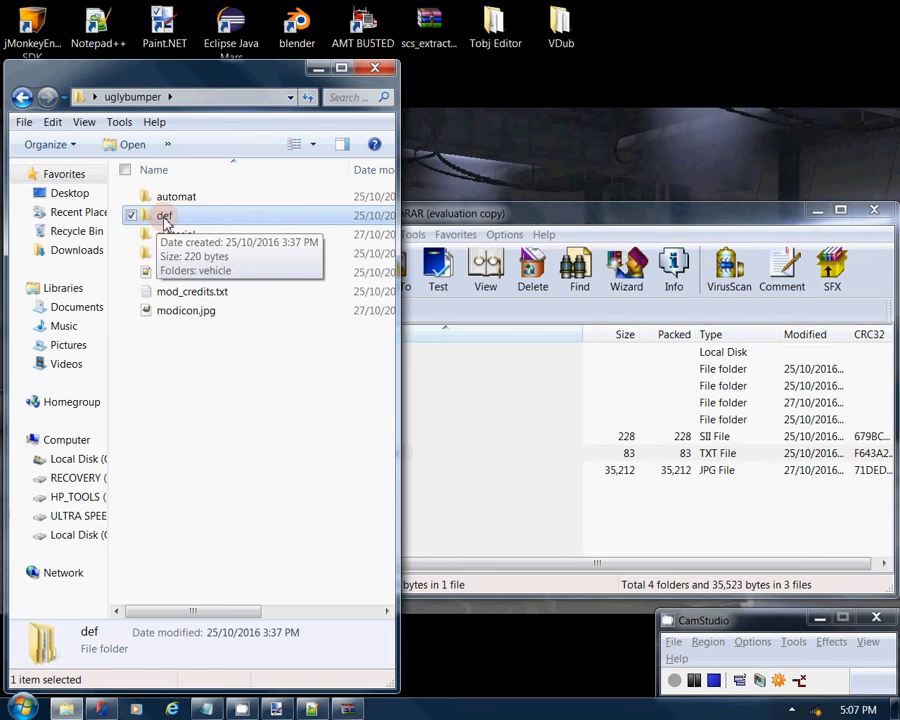
pyautogui.click(240, 217)
pyautogui.click(172, 238)
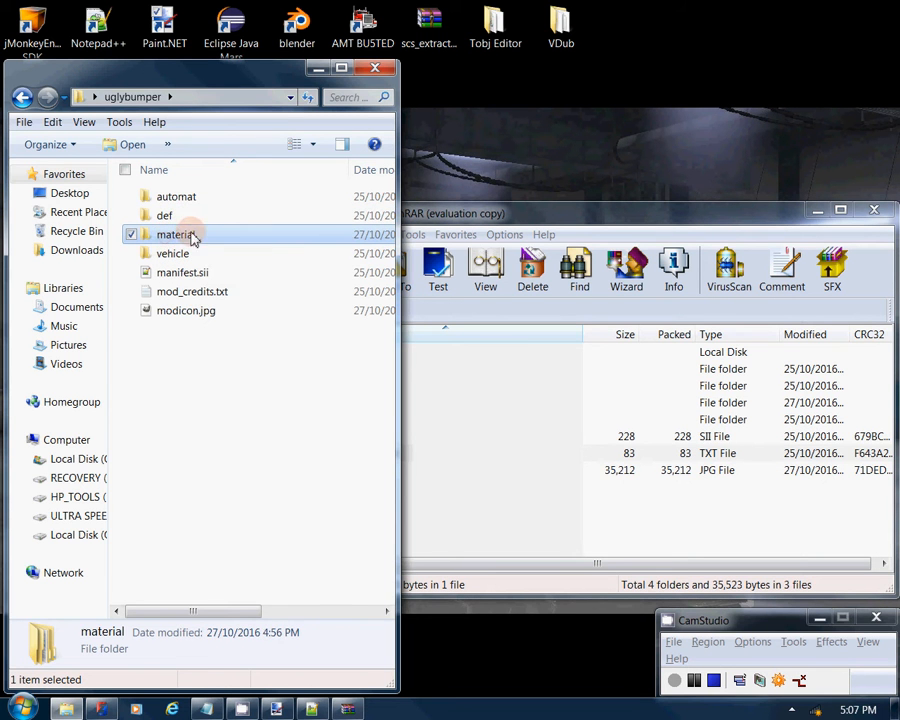
# Step: Add the def folder to bumper.scs with Store compression, and close the archive and the uglybumper folder window
pyautogui.moveTo(257, 458); pyautogui.dragTo(508, 392)
pyautogui.click(193, 311)
pyautogui.click(491, 434)
pyautogui.click(455, 446)
pyautogui.click(614, 563)
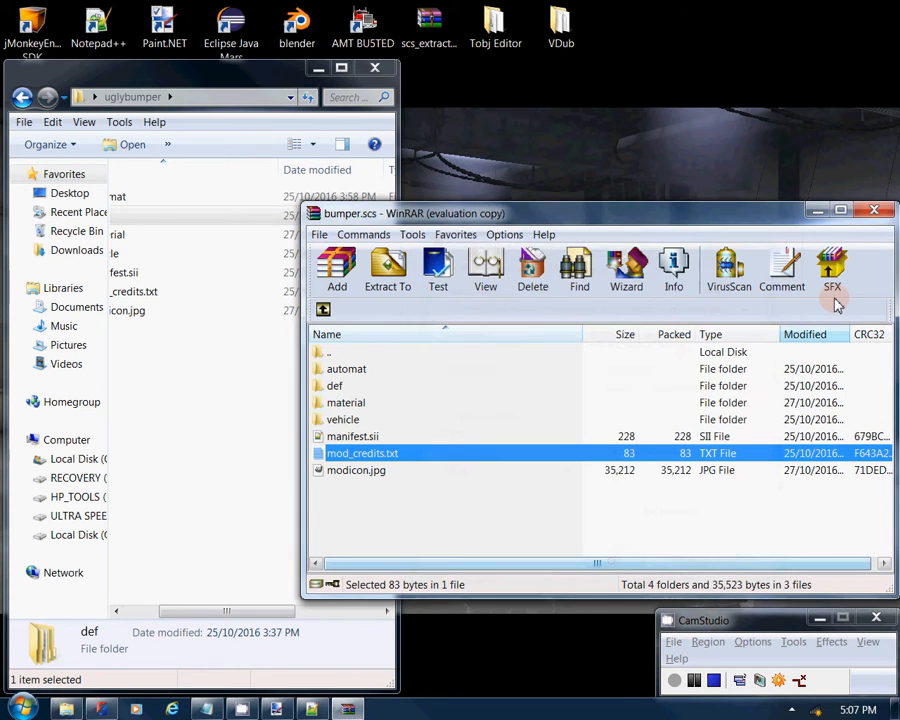
pyautogui.click(874, 209)
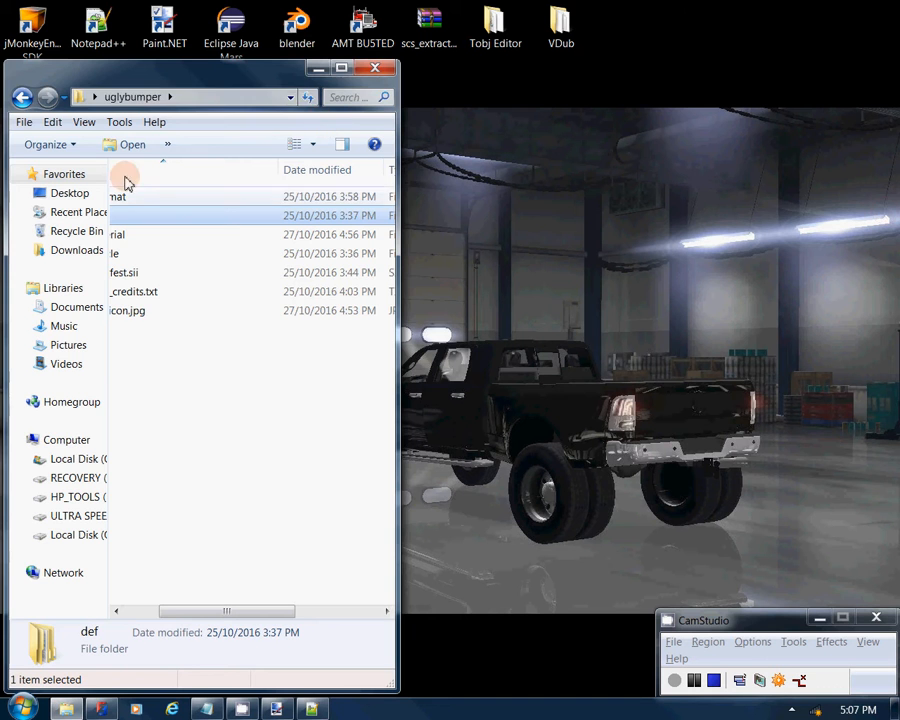
pyautogui.click(374, 68)
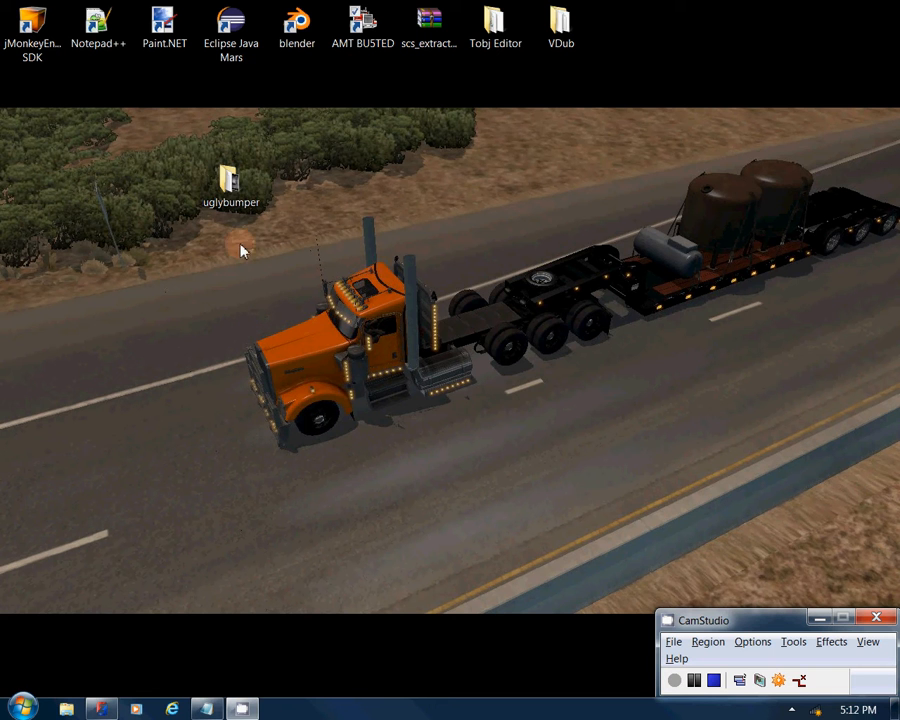
# Step: Open the uglybumper folder from the desktop and open its modicon.jpg in Paint.NET
pyautogui.click(226, 190)
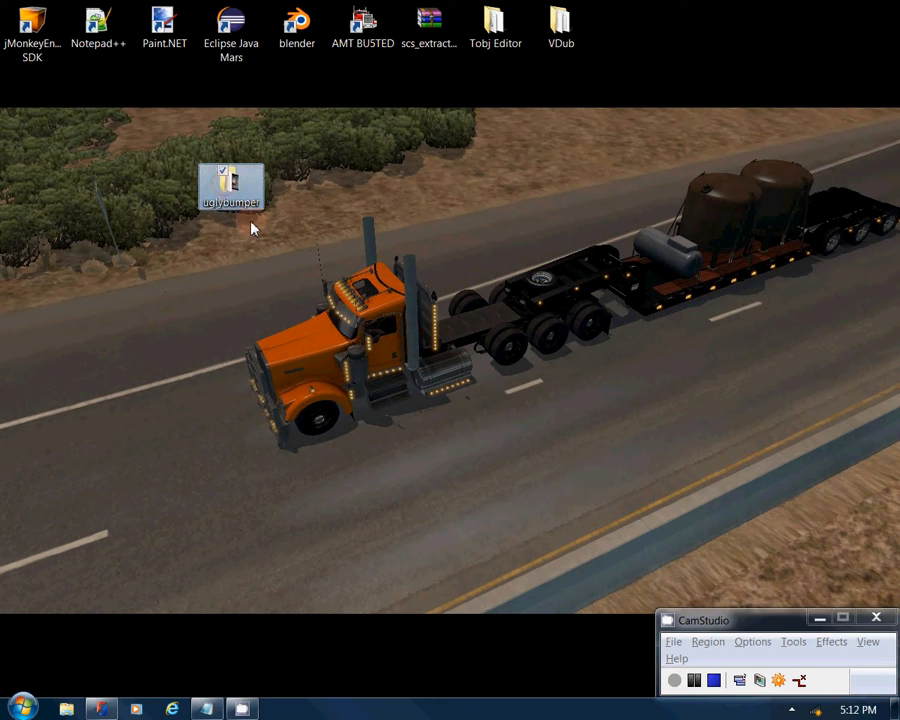
pyautogui.click(242, 206)
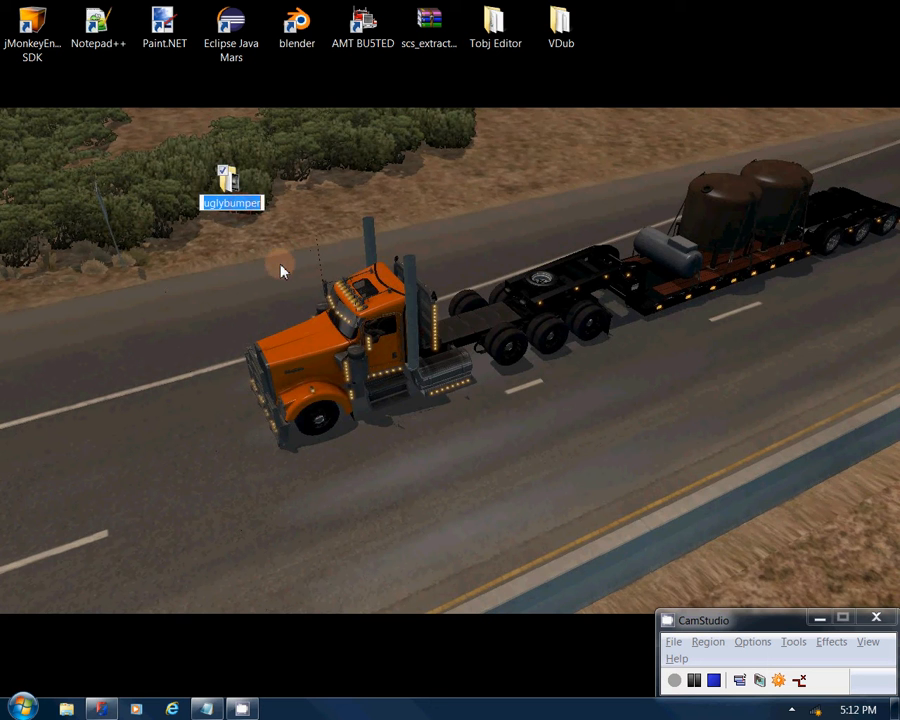
pyautogui.press('Return')
pyautogui.press('Return')
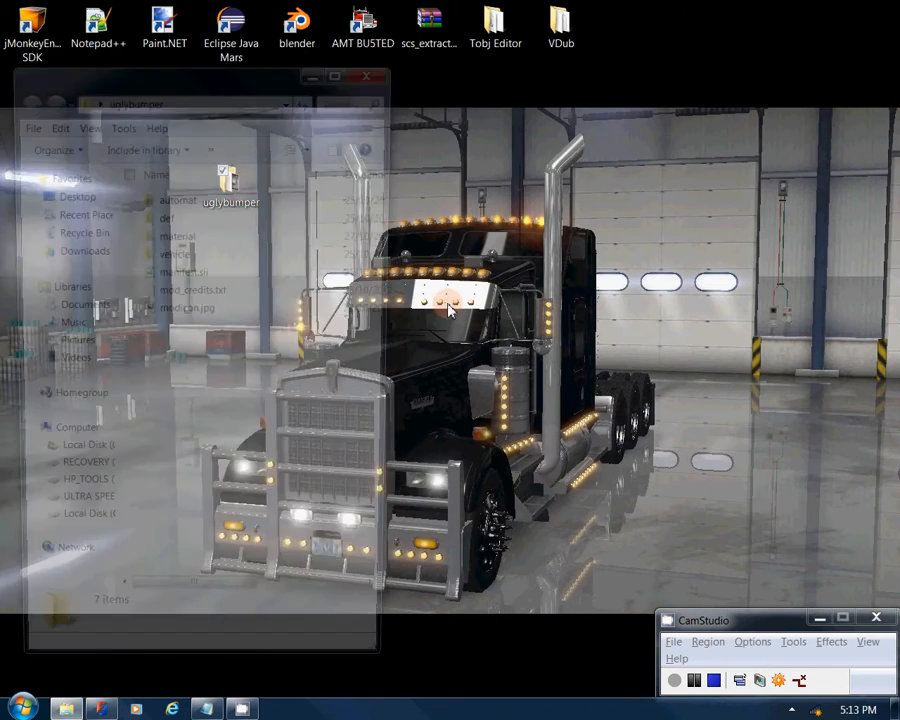
pyautogui.click(189, 315)
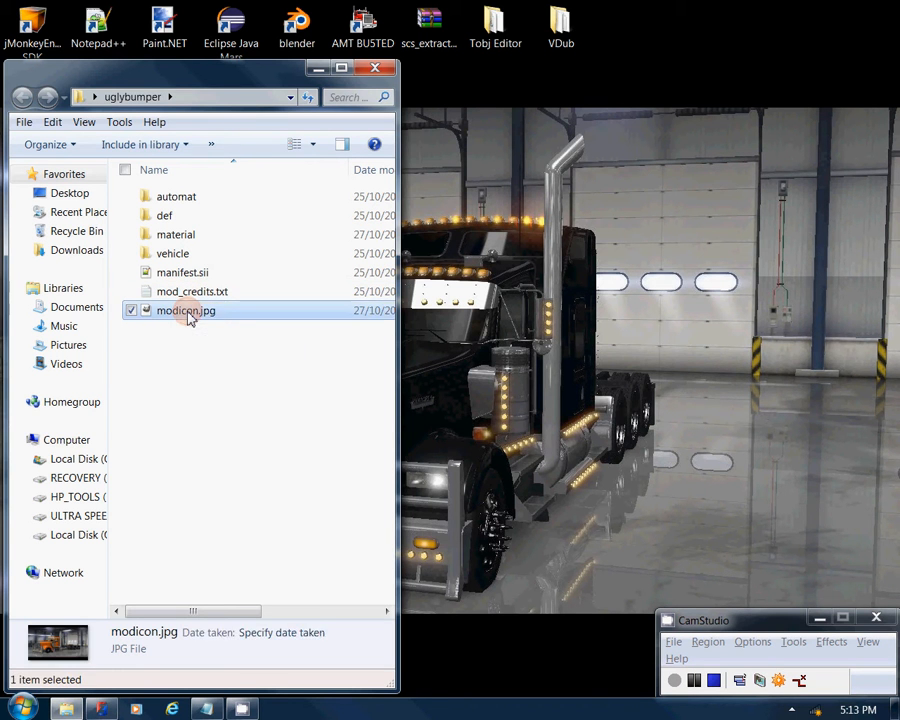
pyautogui.rightClick(189, 316)
pyautogui.moveTo(255, 400)
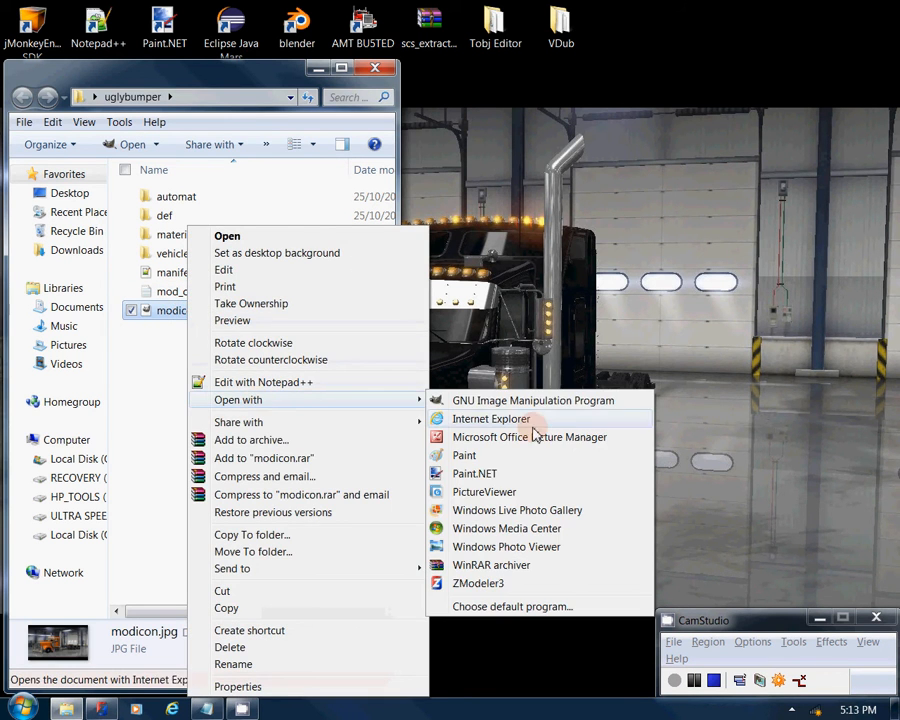
pyautogui.click(476, 474)
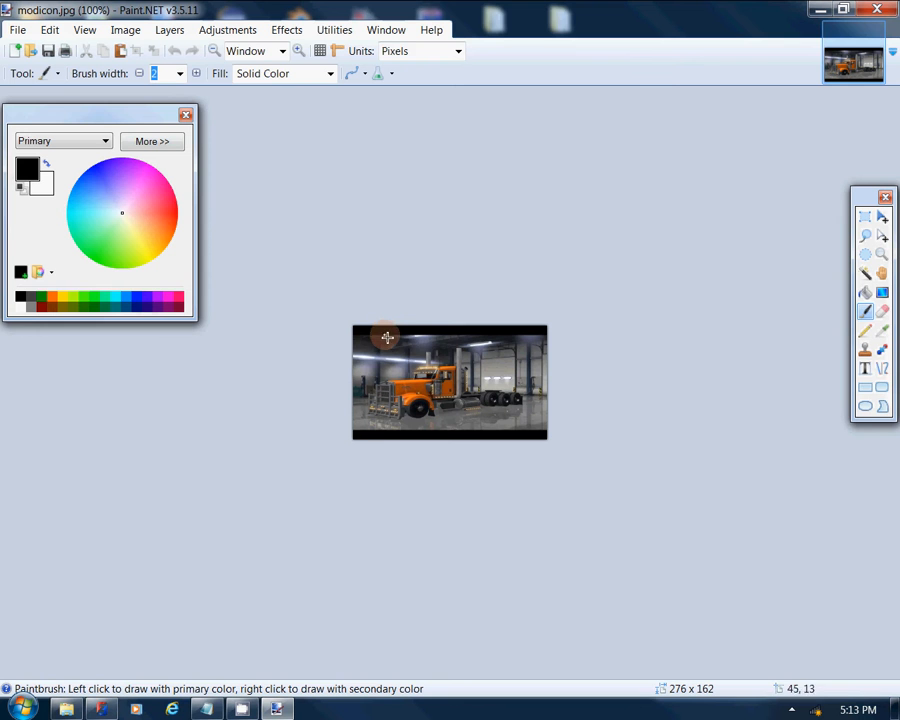
# Step: Erase the entire modicon.jpg picture and fill the empty canvas with solid black
pyautogui.scroll(2, 410, 372)
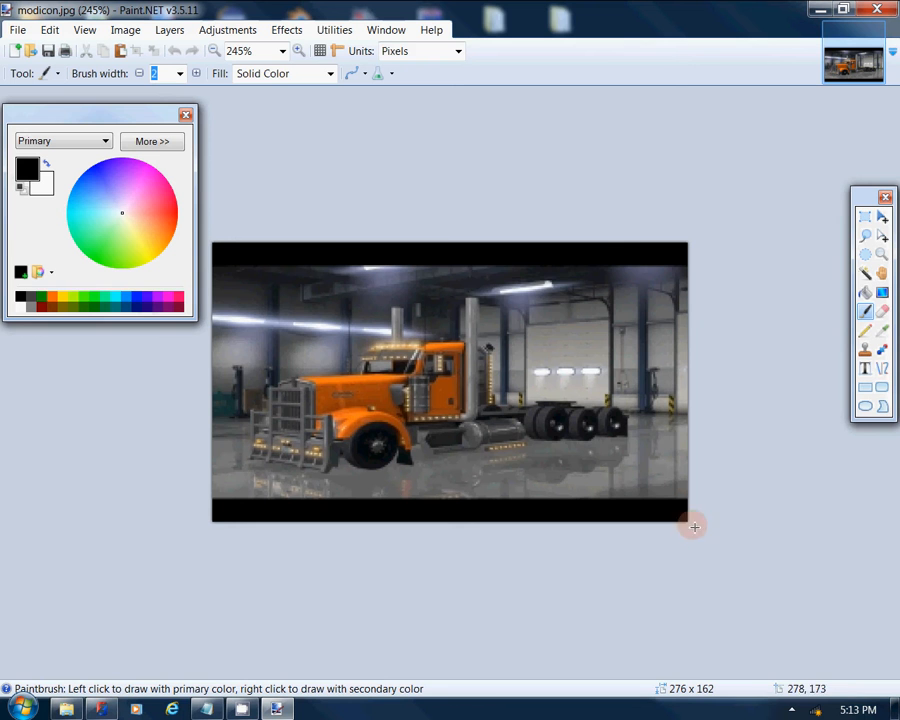
pyautogui.hotkey('ctrl', 'a')
pyautogui.press('Delete')
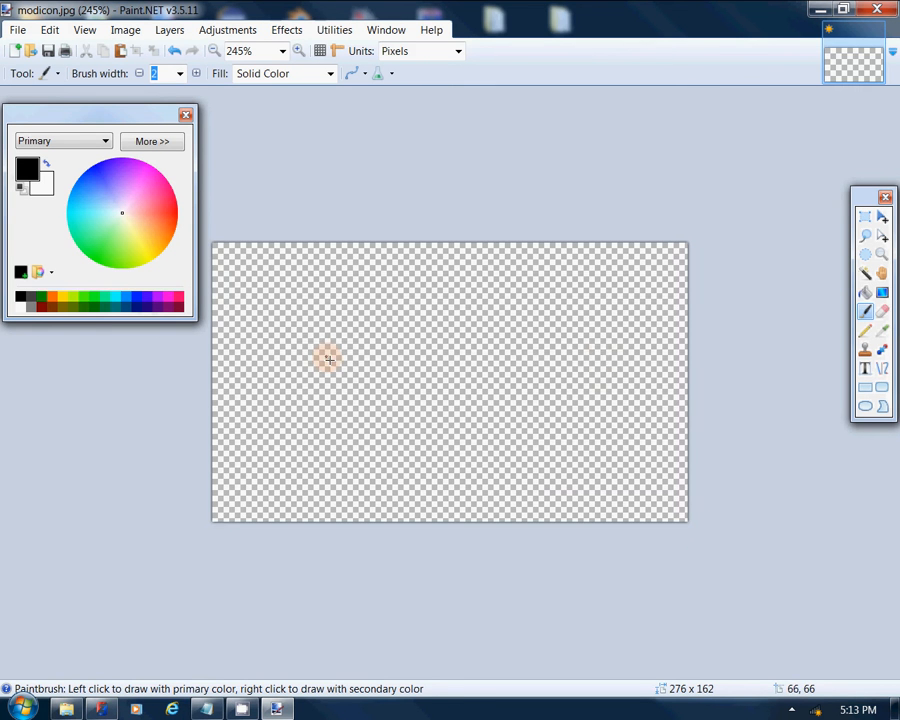
pyautogui.click(866, 290)
pyautogui.click(622, 347)
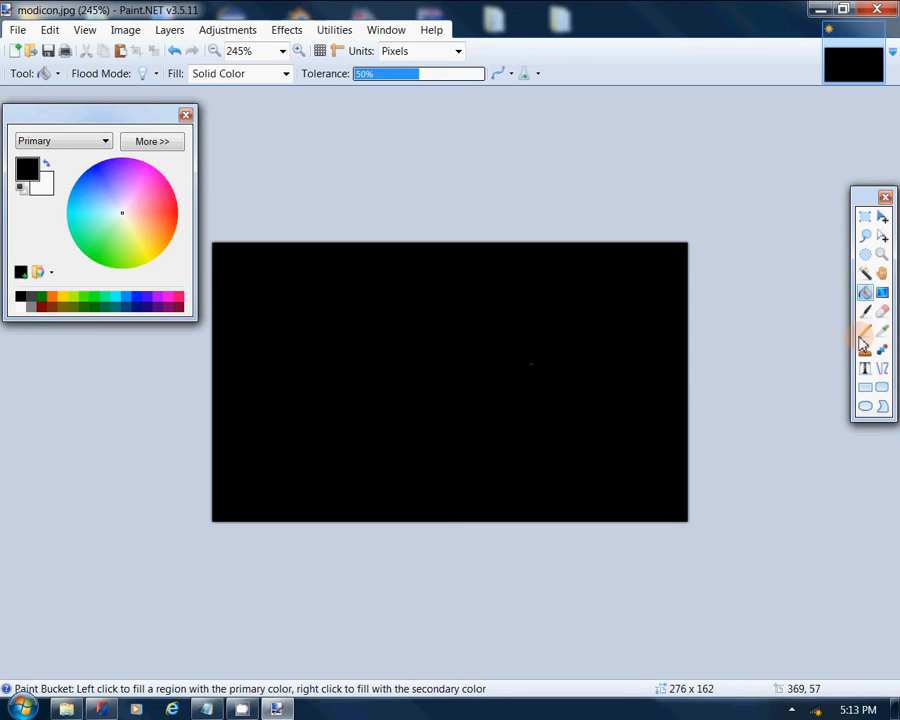
# Step: Add the text "Mod Icons Need" along the canvas's upper edge in red, bold, italic, underlined, centred Arial at size 22
pyautogui.click(865, 367)
pyautogui.click(178, 211)
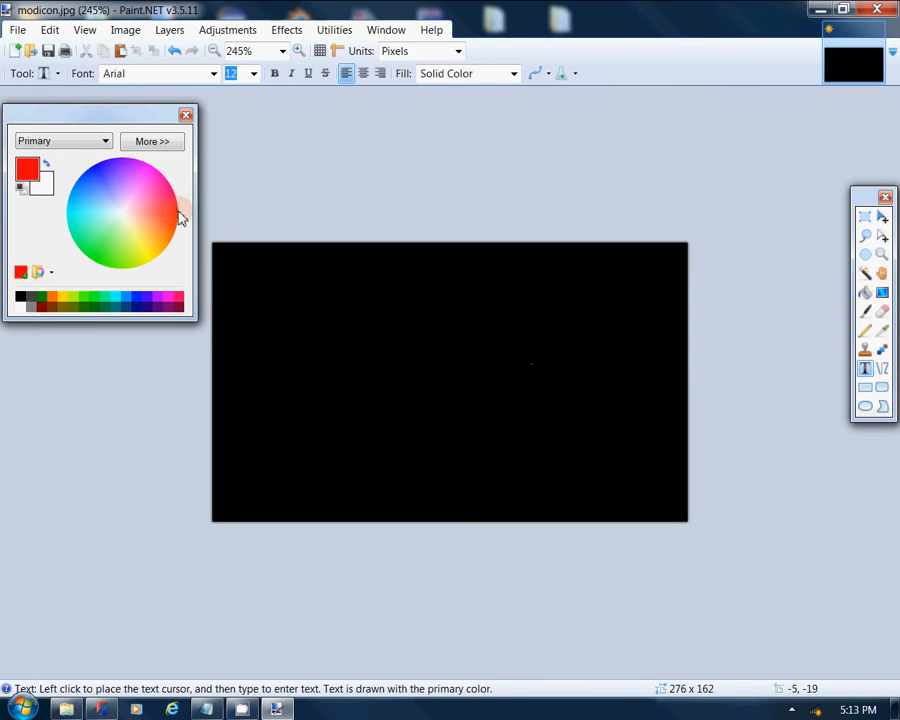
pyautogui.click(275, 74)
pyautogui.click(363, 76)
pyautogui.click(254, 74)
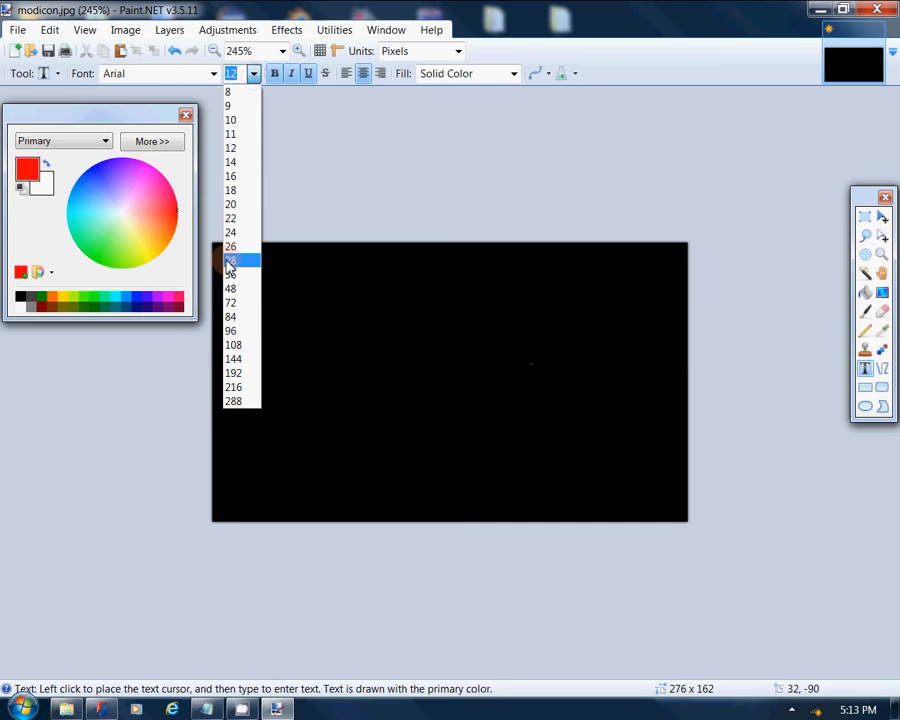
pyautogui.click(232, 218)
pyautogui.click(439, 282)
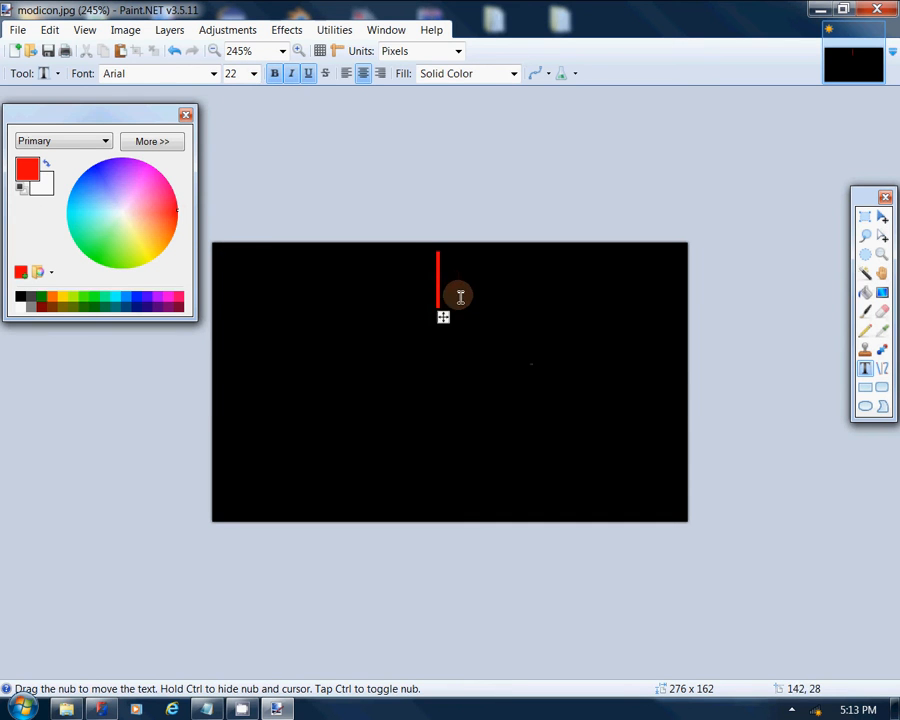
pyautogui.write('Mod')
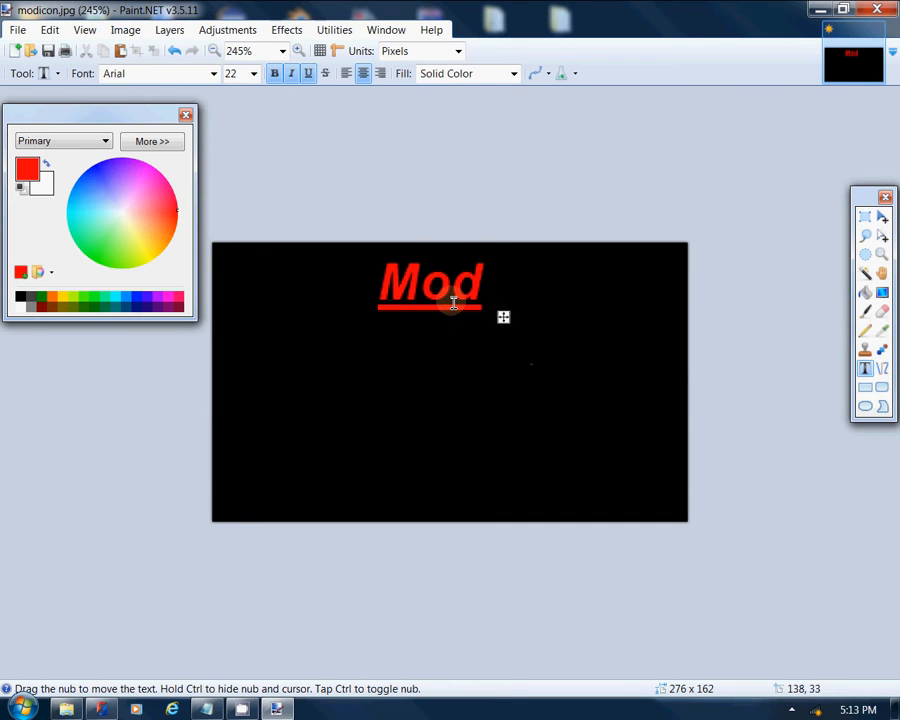
pyautogui.write(' Ico')
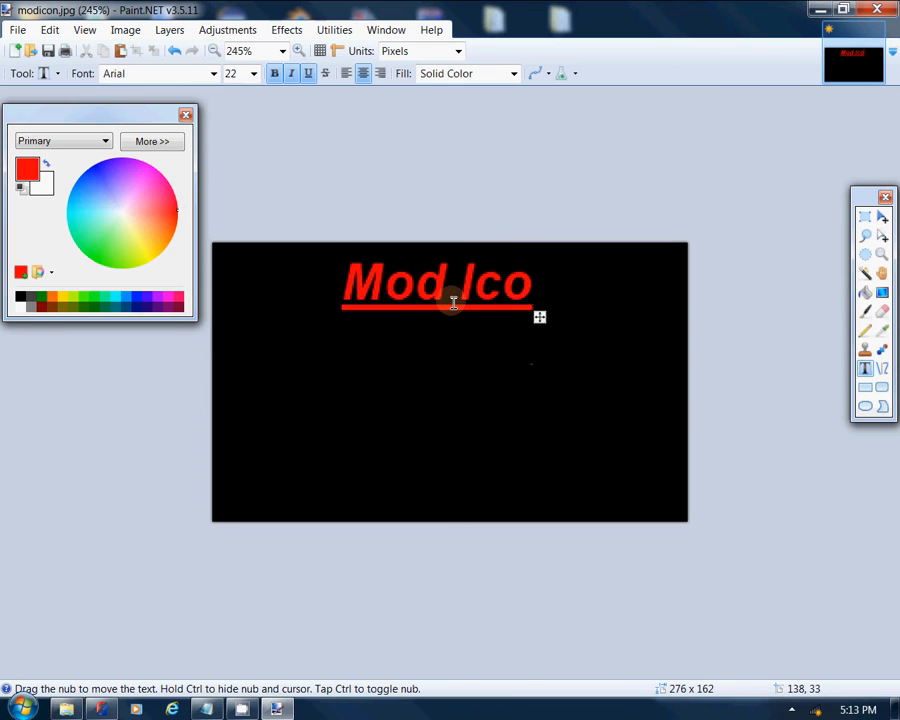
pyautogui.write('ns Need')
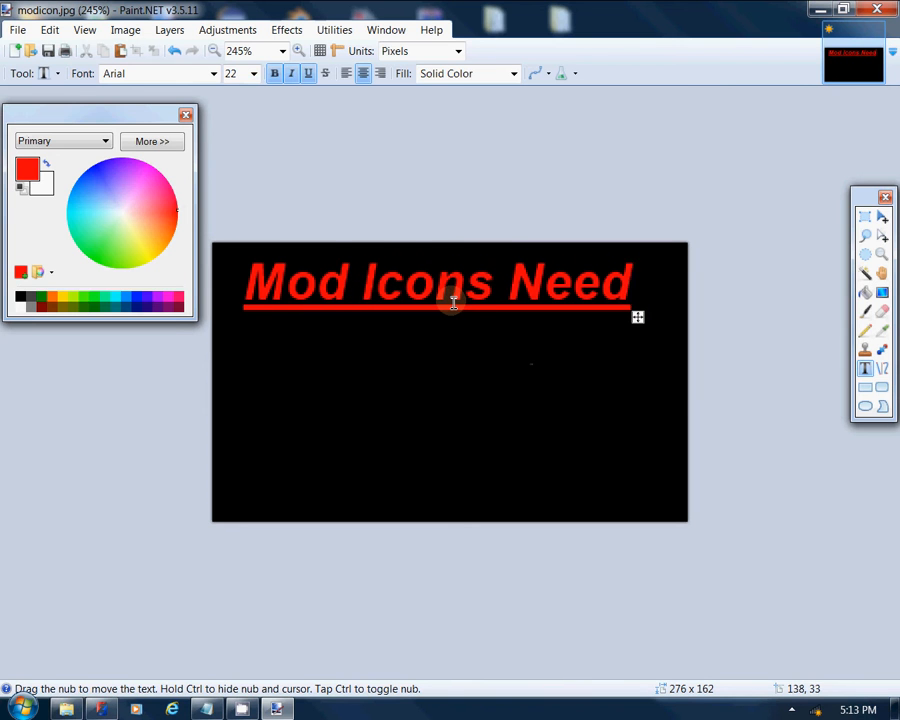
# Step: Add the text "To Be" in blue and move it up directly beneath the red "Mod Icons Need" line
pyautogui.click(430, 372)
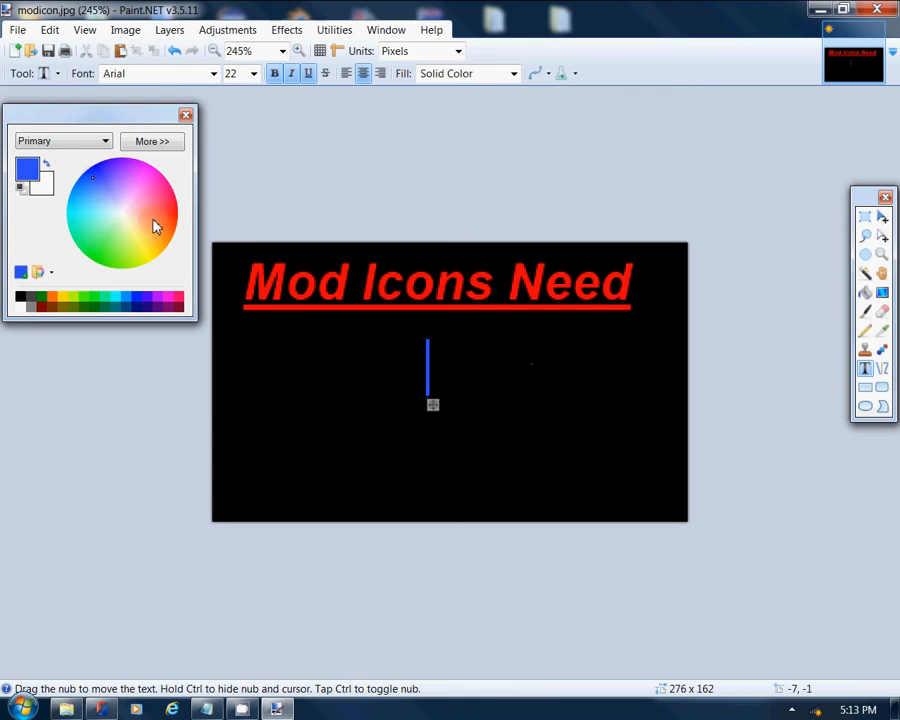
pyautogui.click(92, 178)
pyautogui.write('T')
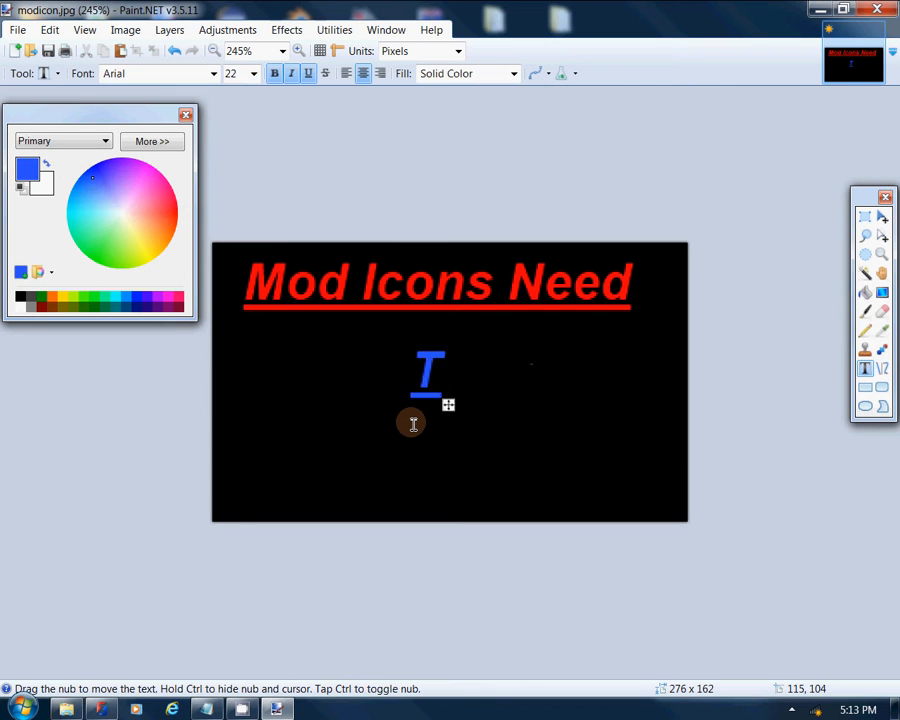
pyautogui.write('o Be')
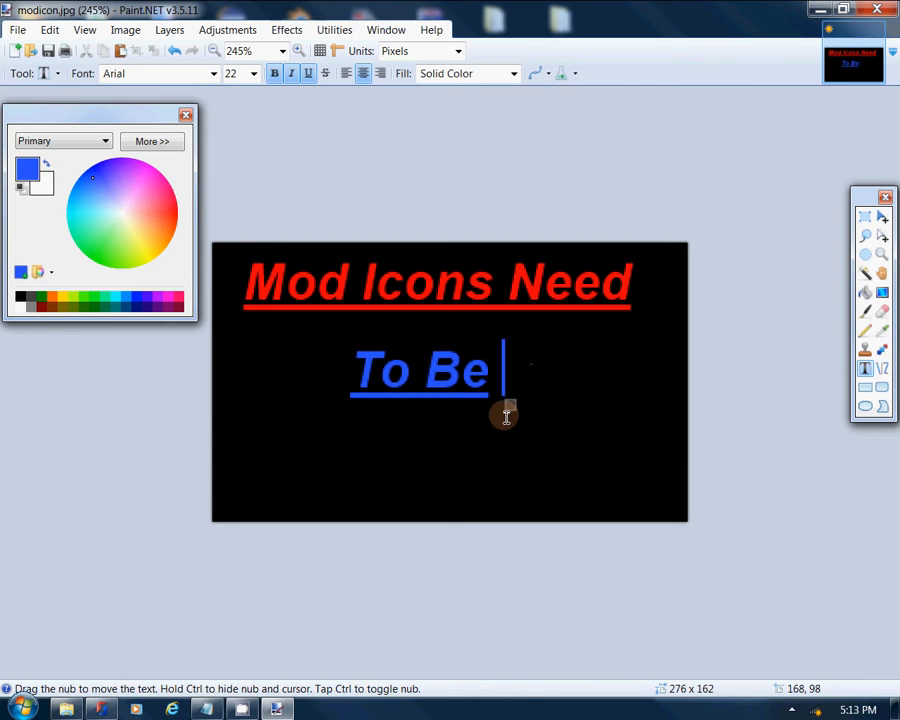
pyautogui.moveTo(511, 404); pyautogui.dragTo(532, 372)
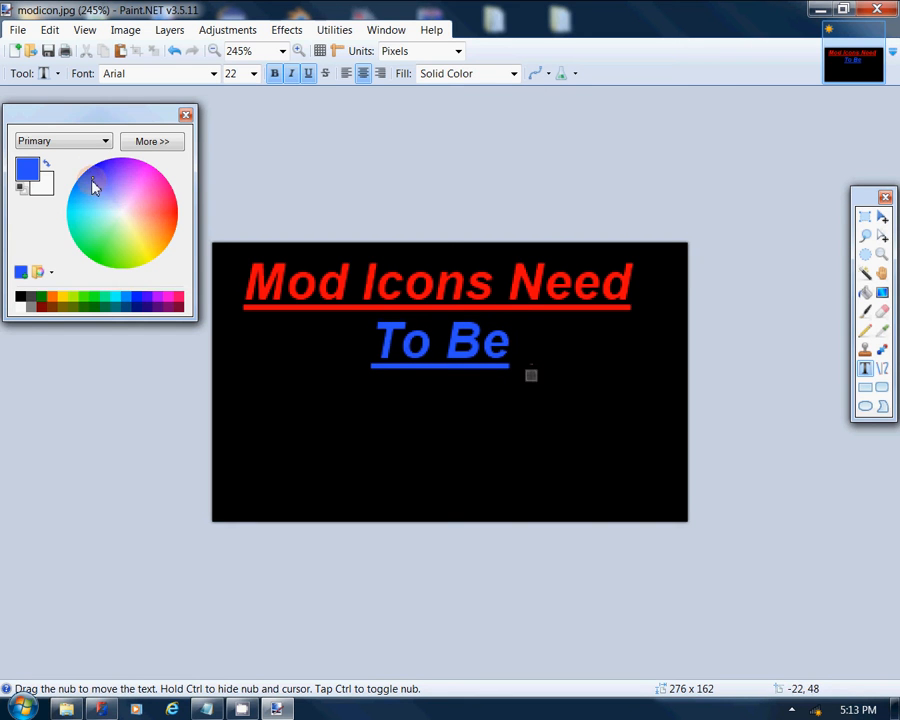
# Step: Add the text "276 x 162 pixels" in green and move it up directly beneath the blue "To Be" line
pyautogui.press('Left')
pyautogui.press('Left')
pyautogui.click(106, 251)
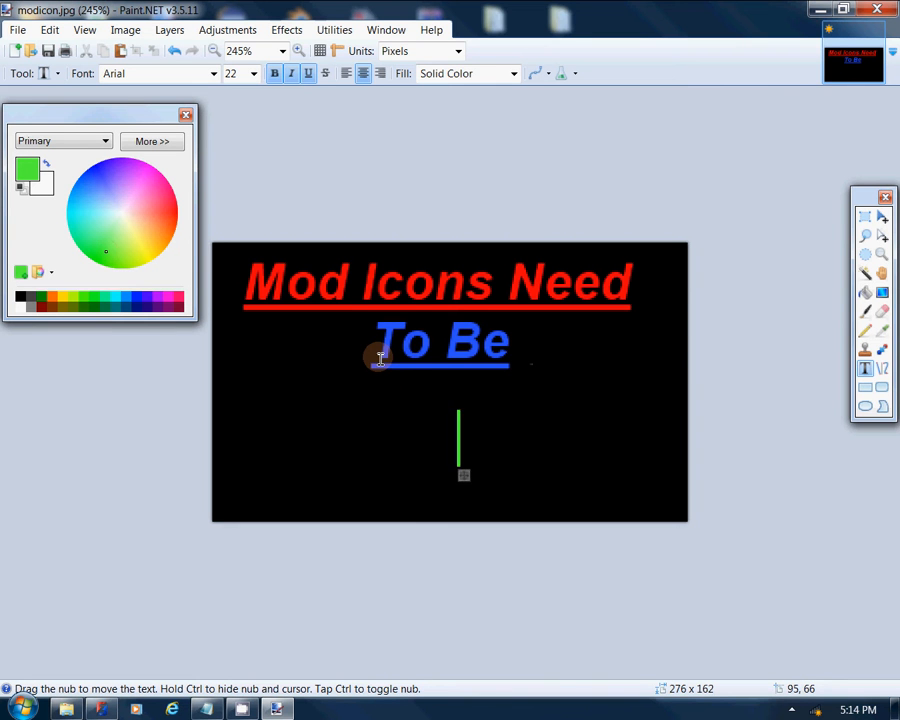
pyautogui.write('276 x')
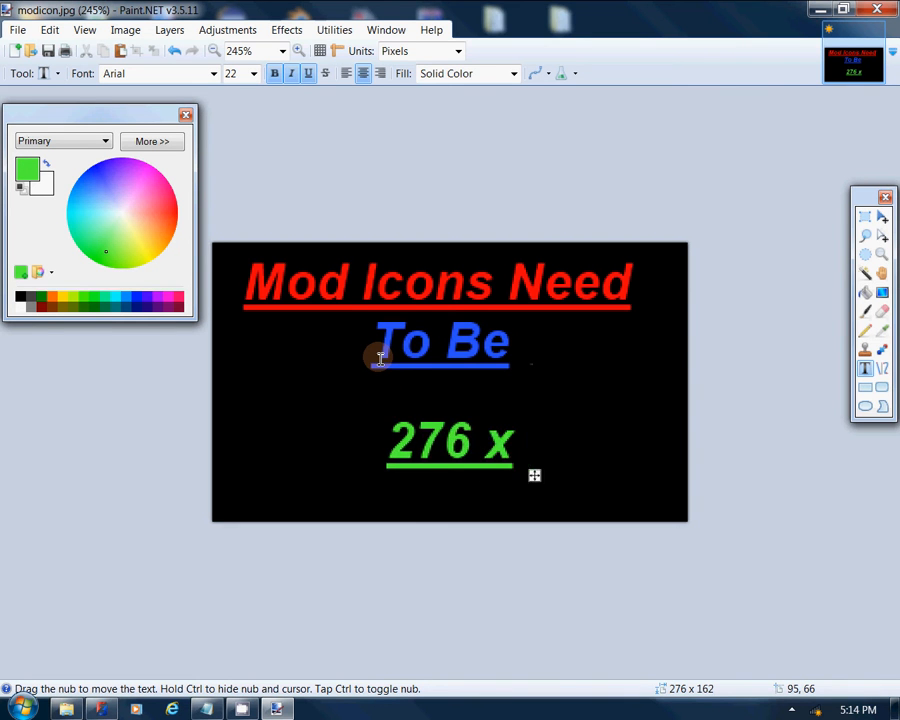
pyautogui.write(' 162 pix')
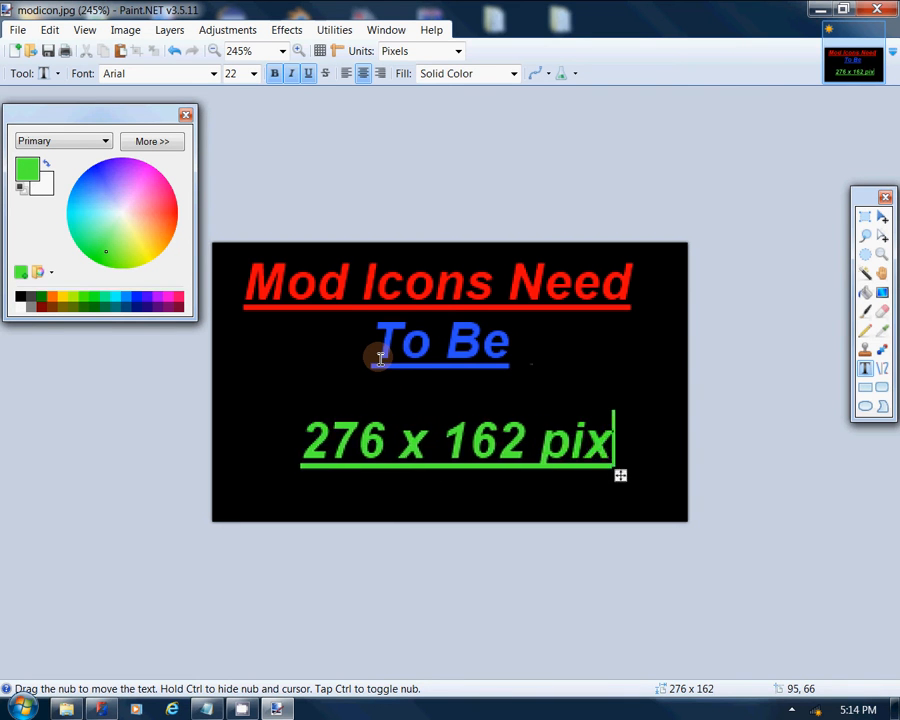
pyautogui.write('els')
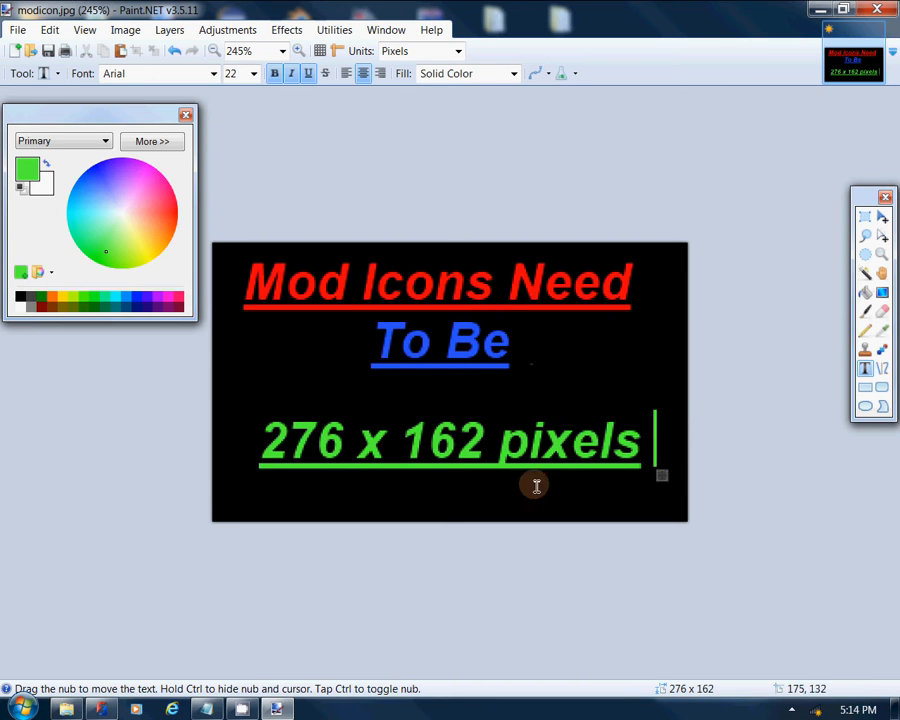
pyautogui.moveTo(663, 475); pyautogui.dragTo(664, 437)
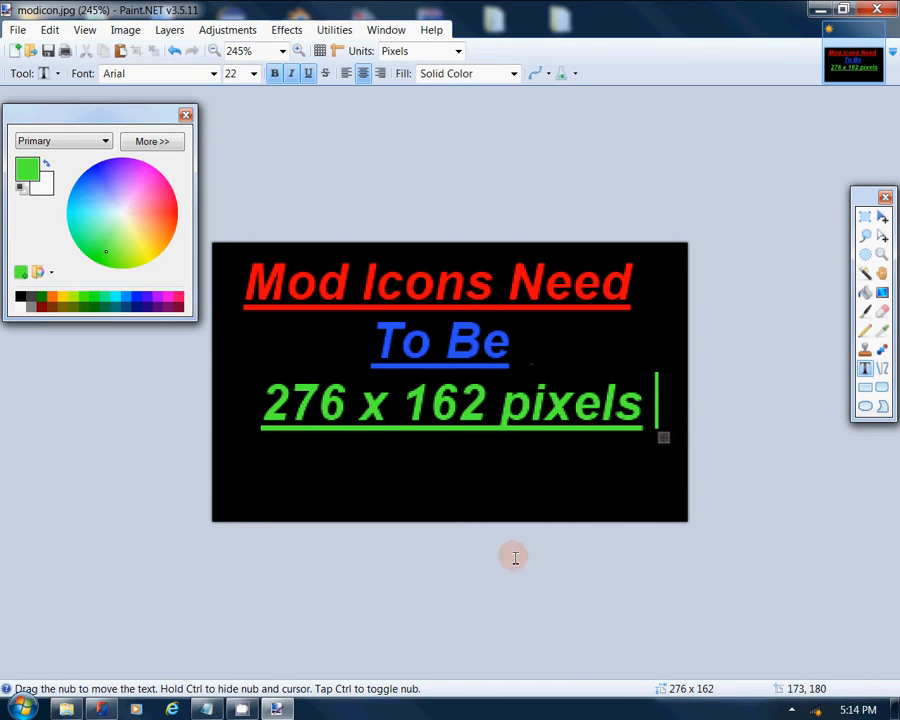
# Step: Add the text "Best Mod Ever" in off-white along the canvas's lower edge and save modicon.jpg at quality 100
pyautogui.click(450, 489)
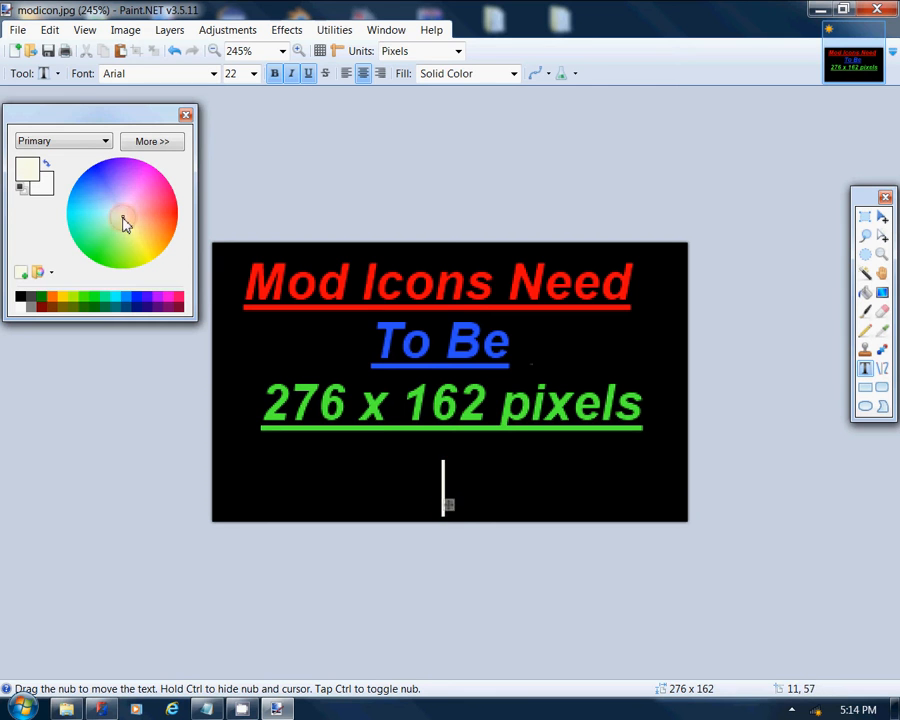
pyautogui.write('Best M')
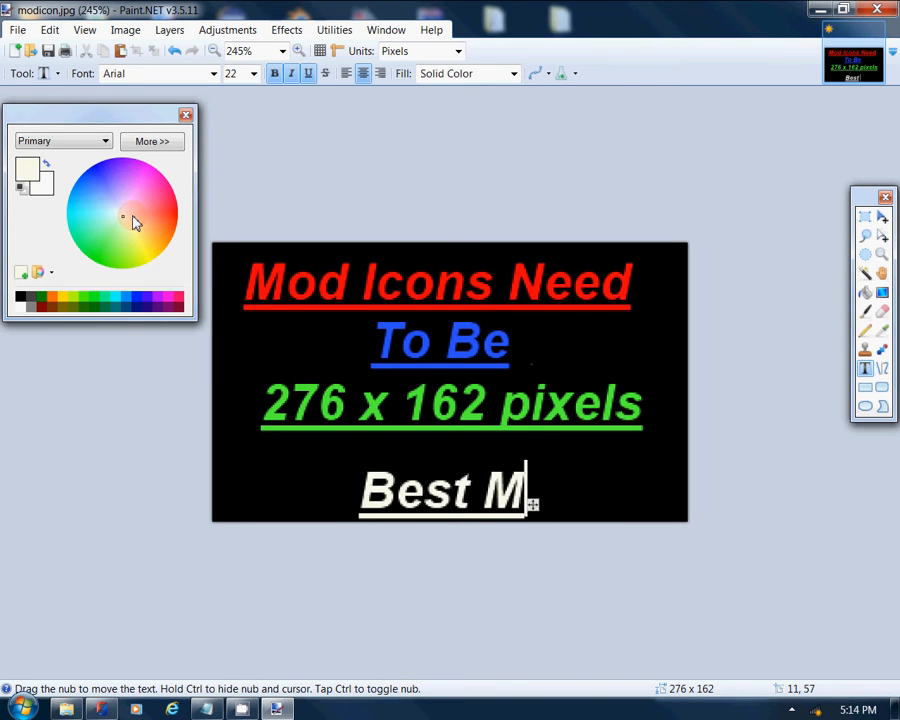
pyautogui.write('od Ever')
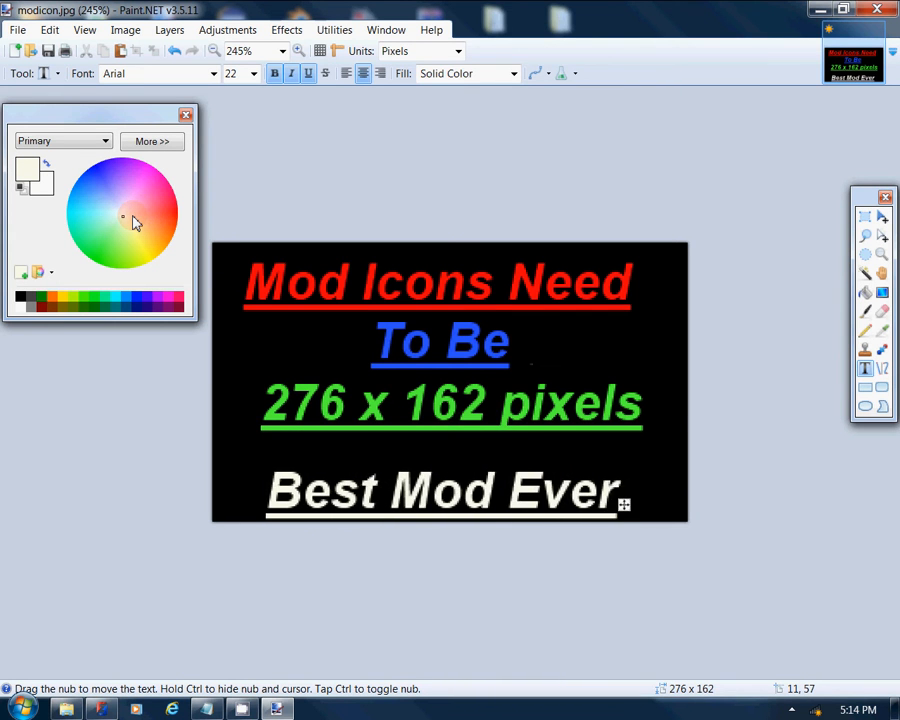
pyautogui.click(48, 50)
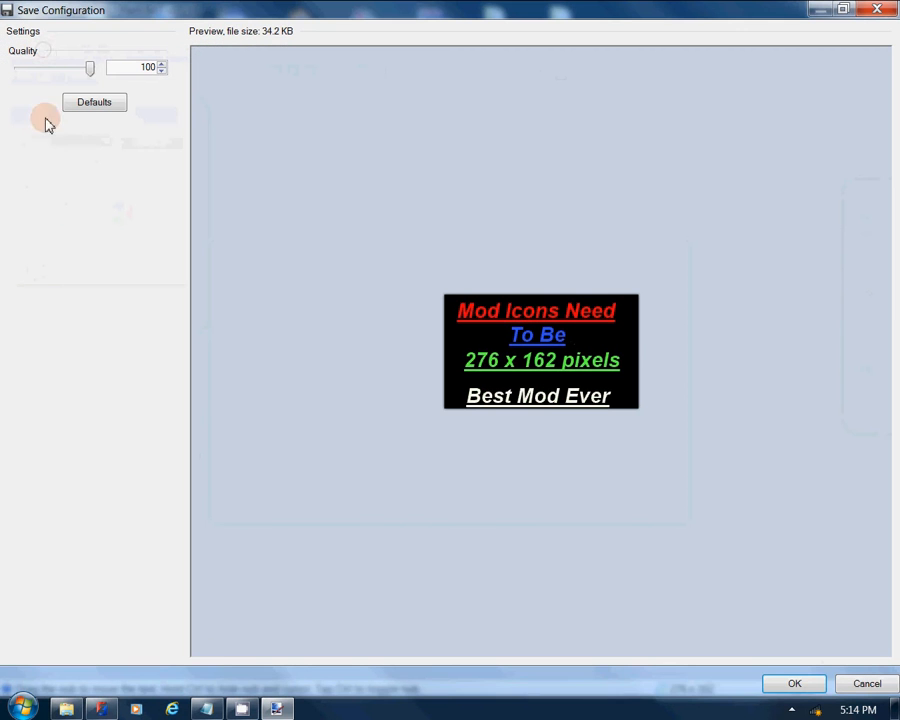
pyautogui.click(787, 686)
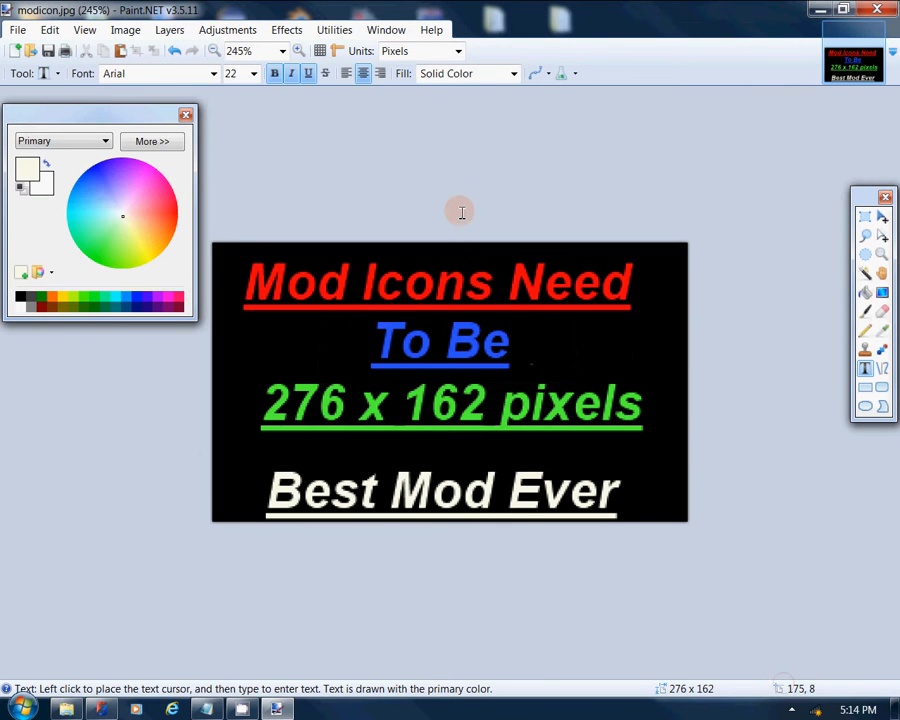
# Step: Save the image again under the name modicon.jpg in the desktop's uglybumper folder, replacing the existing file, and close Paint.NET
pyautogui.click(20, 30)
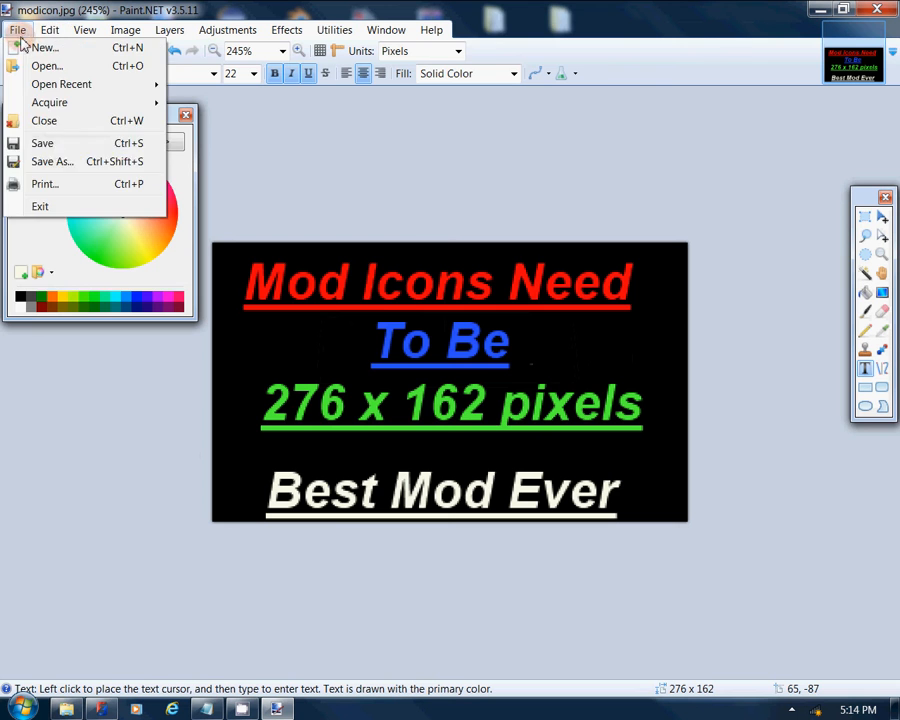
pyautogui.click(45, 164)
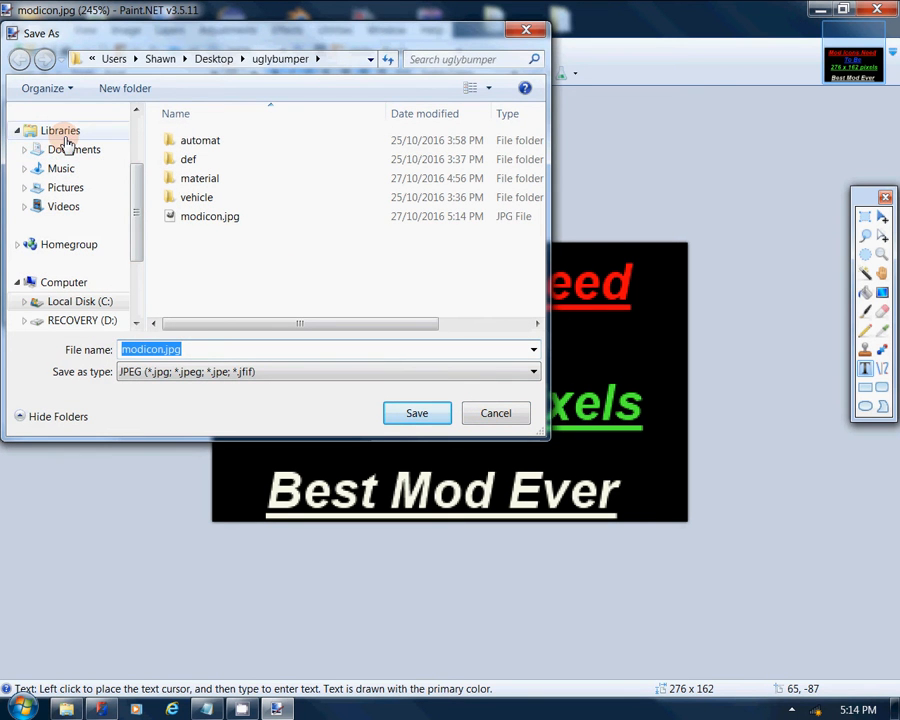
pyautogui.scroll(3, 130, 200)
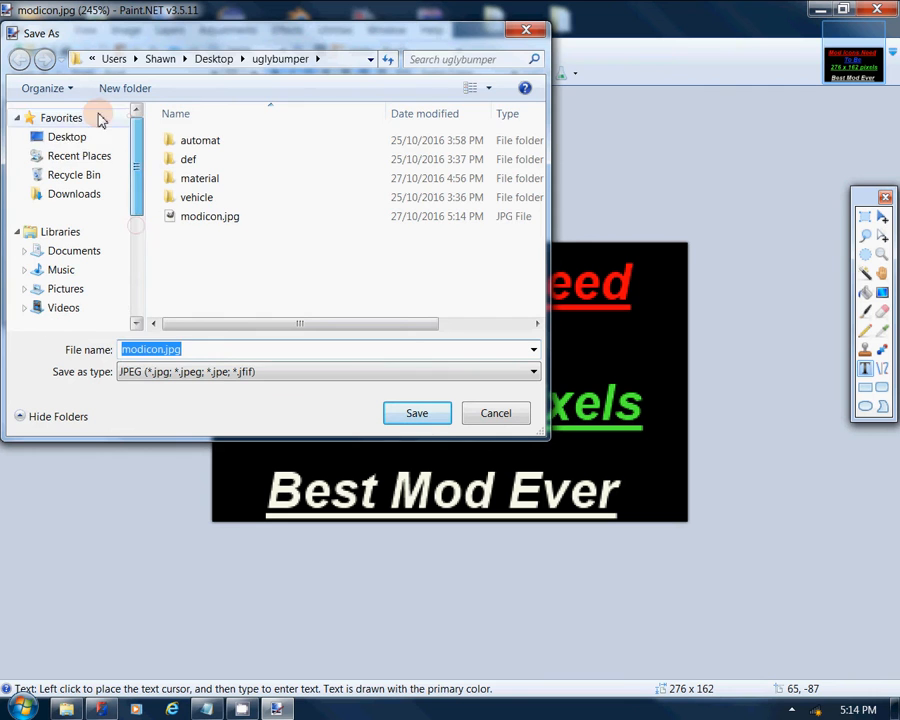
pyautogui.click(70, 136)
pyautogui.doubleClick(218, 262)
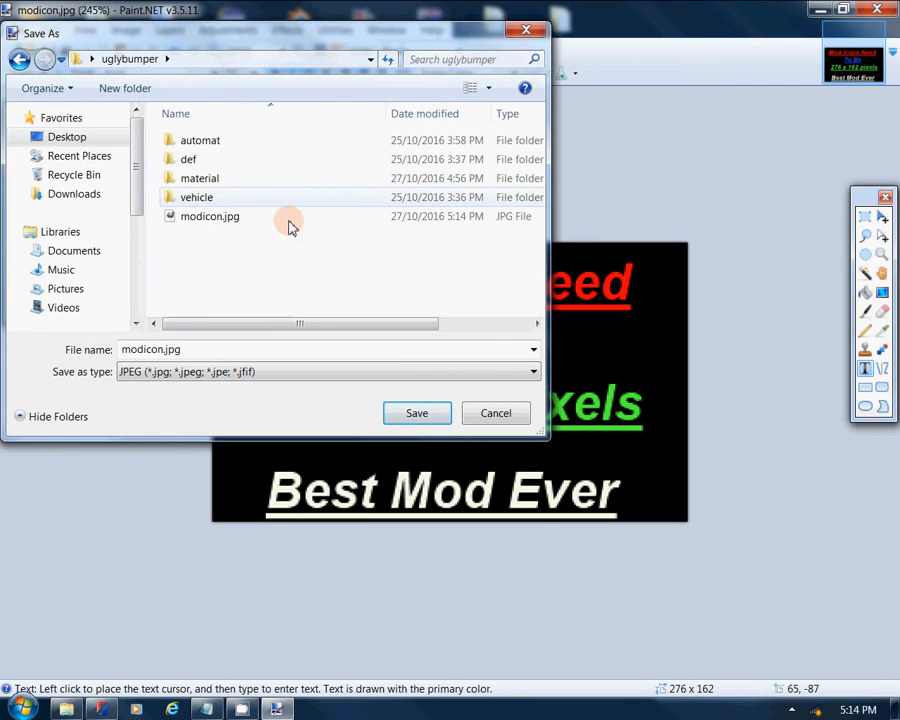
pyautogui.click(209, 228)
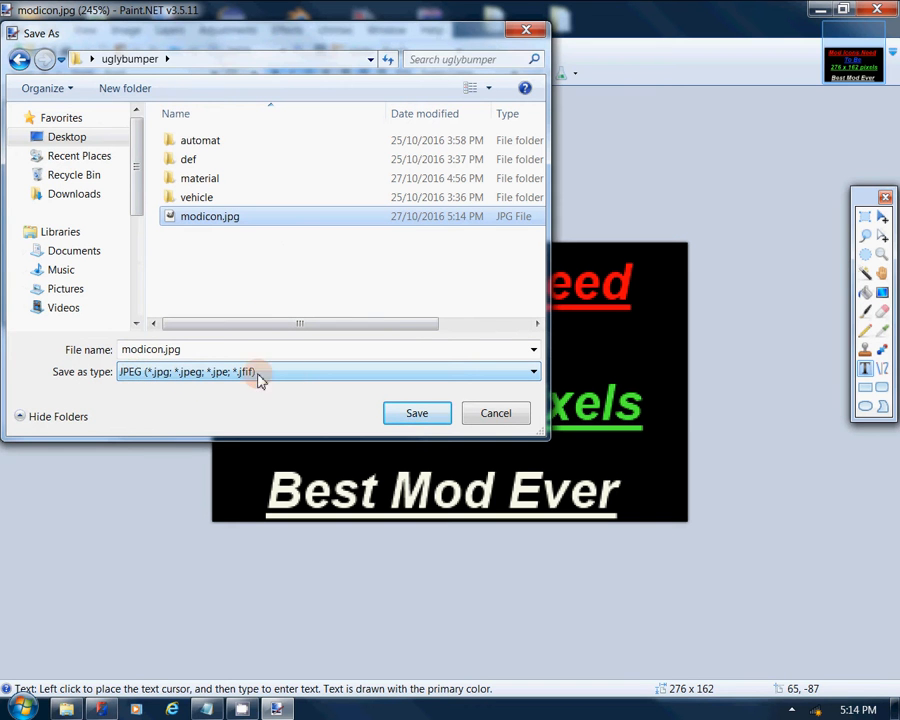
pyautogui.click(443, 422)
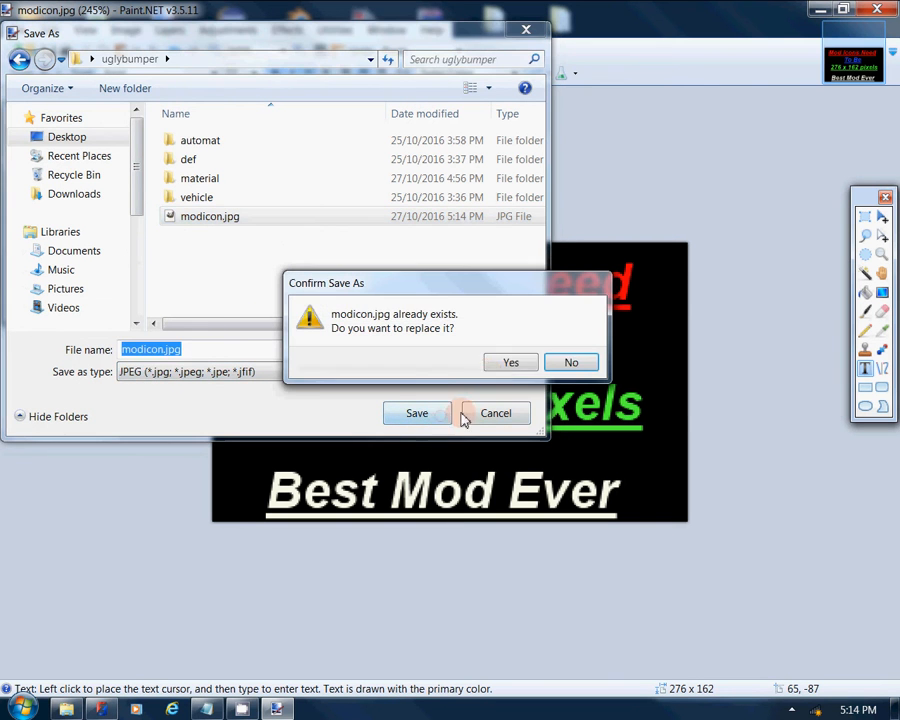
pyautogui.click(511, 364)
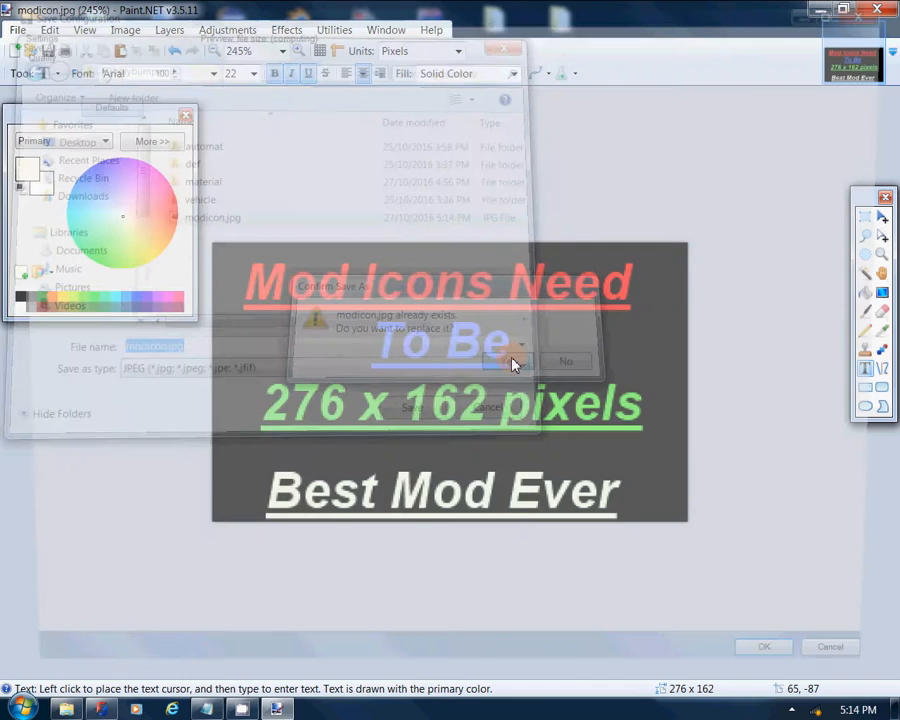
pyautogui.click(806, 690)
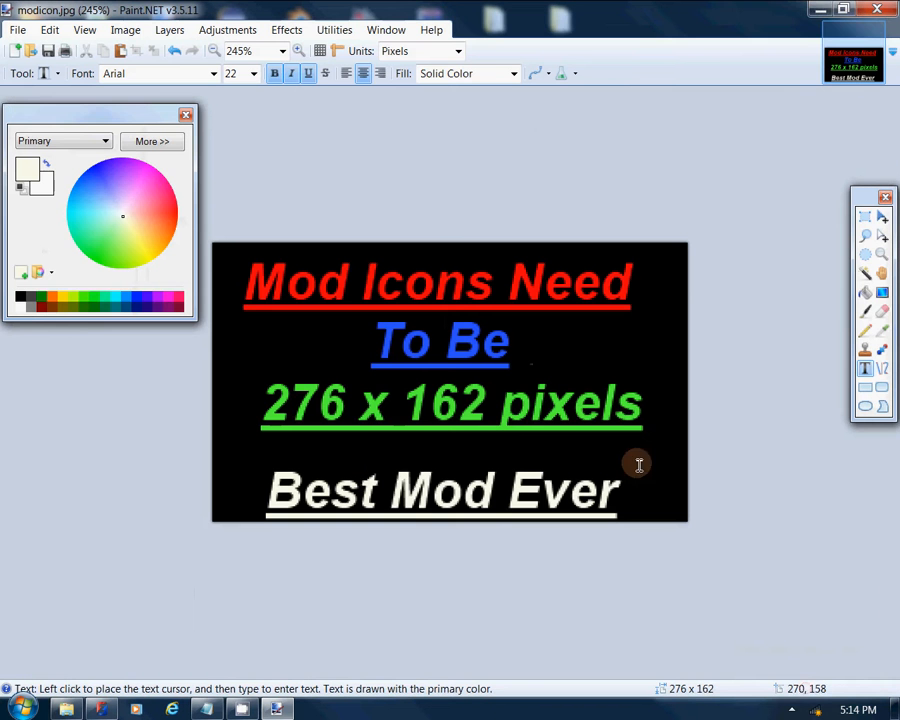
pyautogui.click(880, 11)
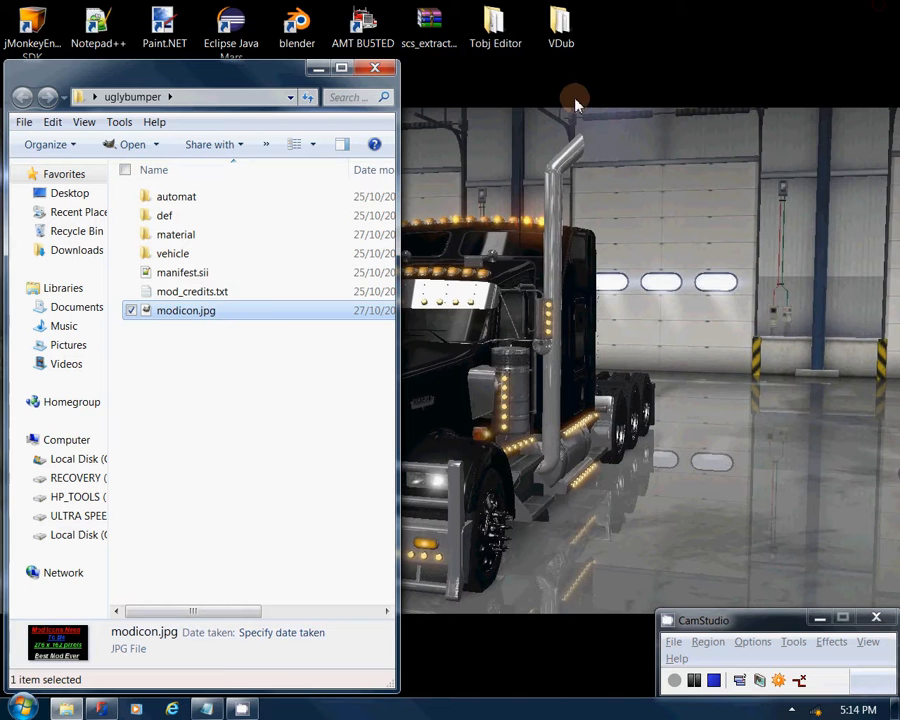
# Step: Open uglybumper.mat from the mod's material\ui\accessory\particons folder in Notepad++
pyautogui.doubleClick(170, 234)
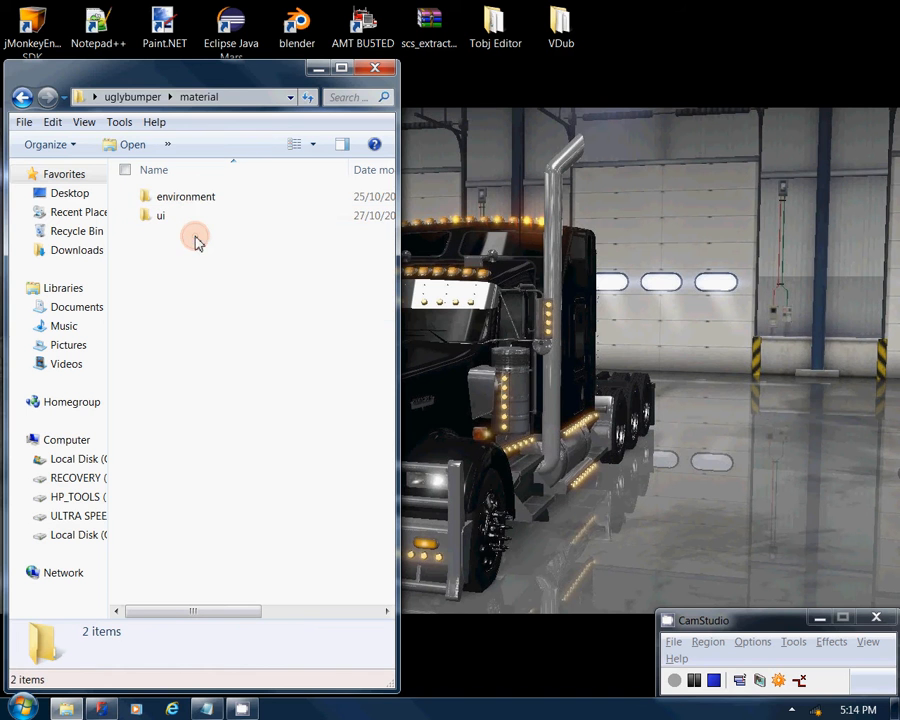
pyautogui.doubleClick(188, 222)
pyautogui.doubleClick(194, 200)
pyautogui.click(196, 202)
pyautogui.doubleClick(196, 202)
pyautogui.doubleClick(190, 214)
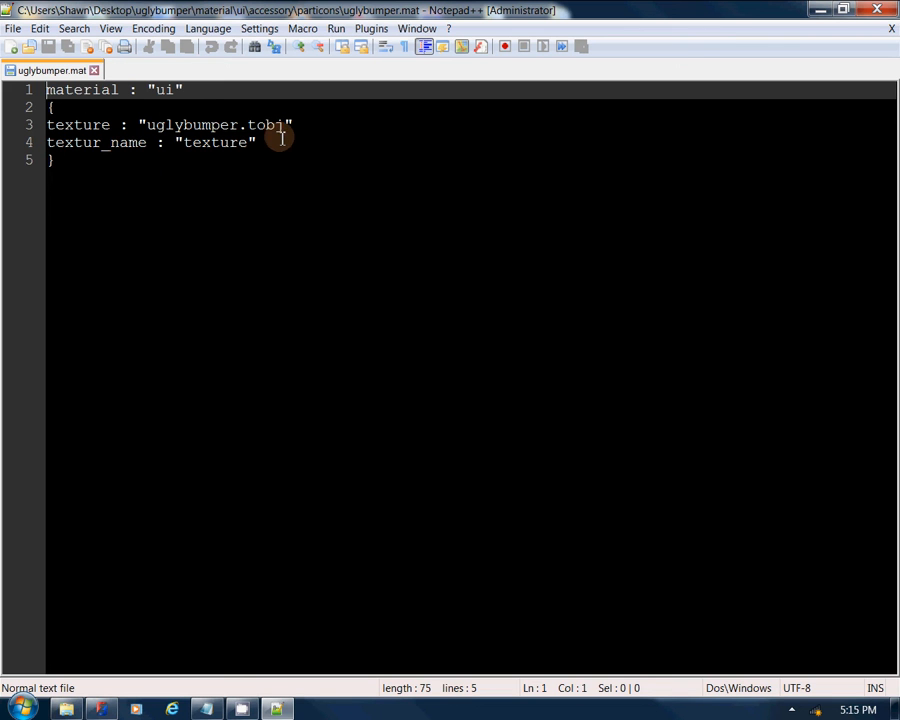
# Step: Correct "textur_name" to "texture_name" in uglybumper.mat, save the file and minimize the editor
pyautogui.click(101, 143)
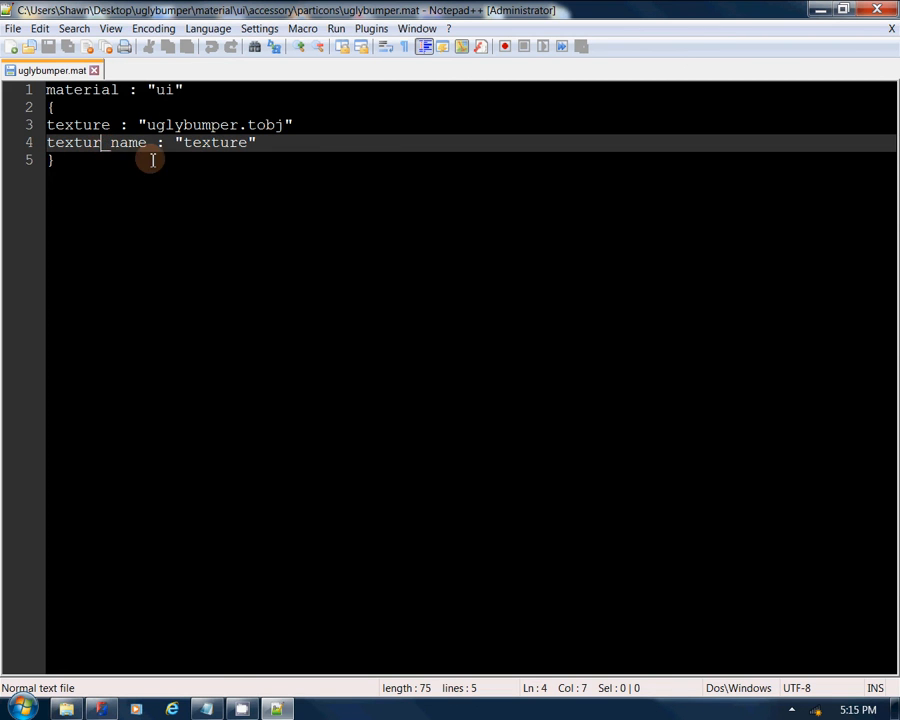
pyautogui.write('e')
pyautogui.click(157, 249)
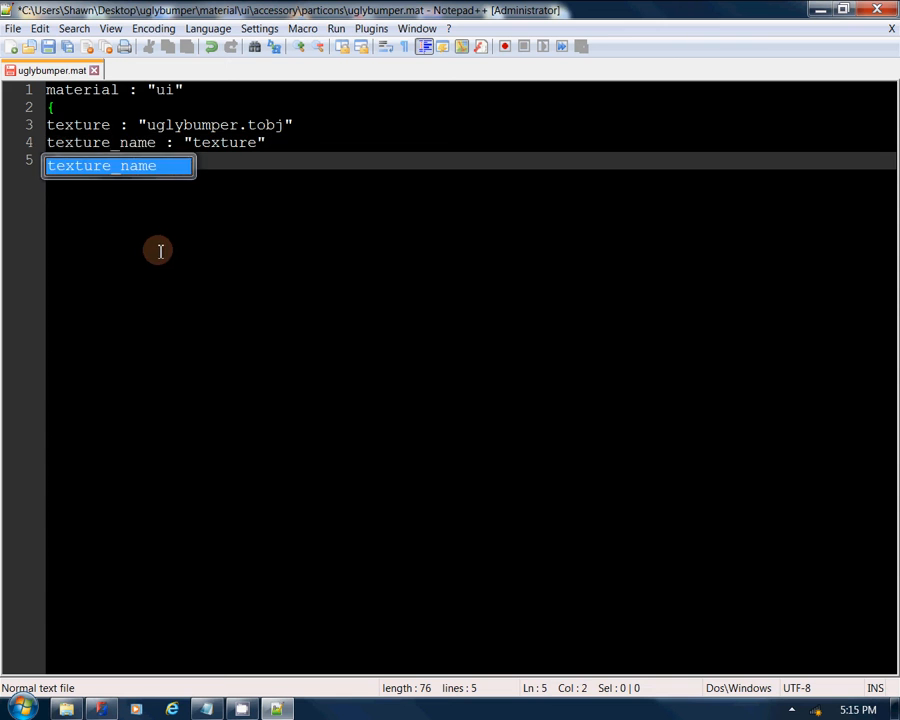
pyautogui.click(49, 48)
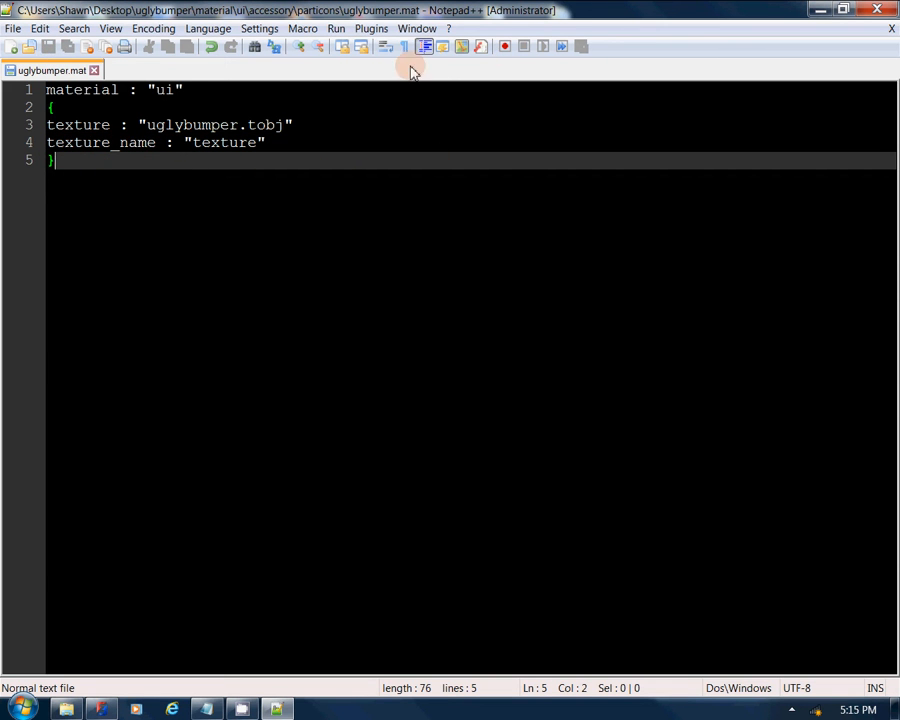
pyautogui.click(815, 10)
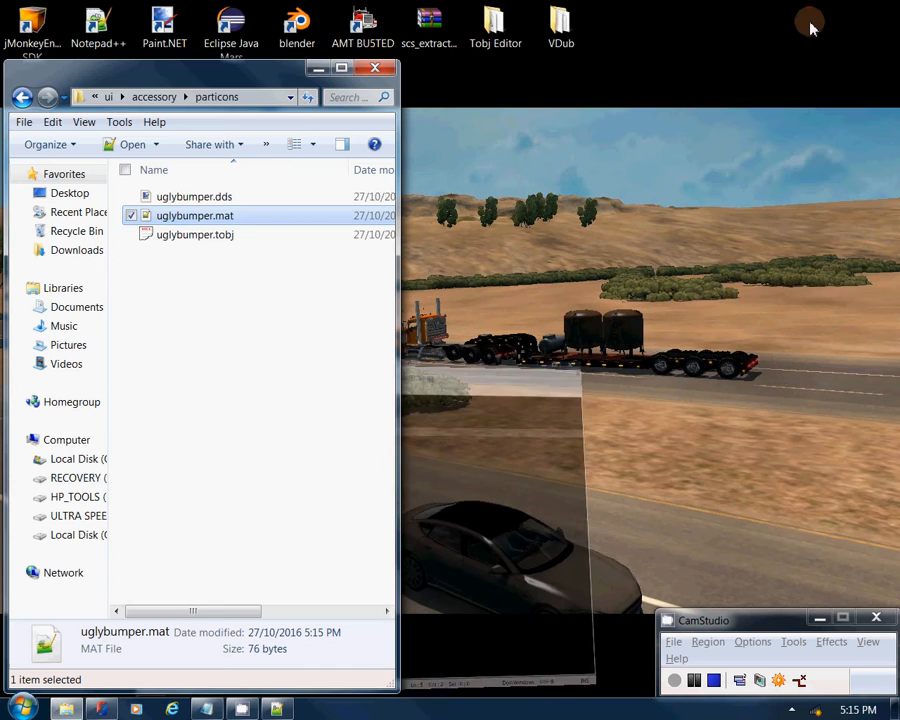
# Step: Return to the uglybumper root folder and open bumper.scs from the American Truck Simulator mod folder in WinRAR
pyautogui.click(20, 97)
pyautogui.click(20, 97)
pyautogui.click(20, 97)
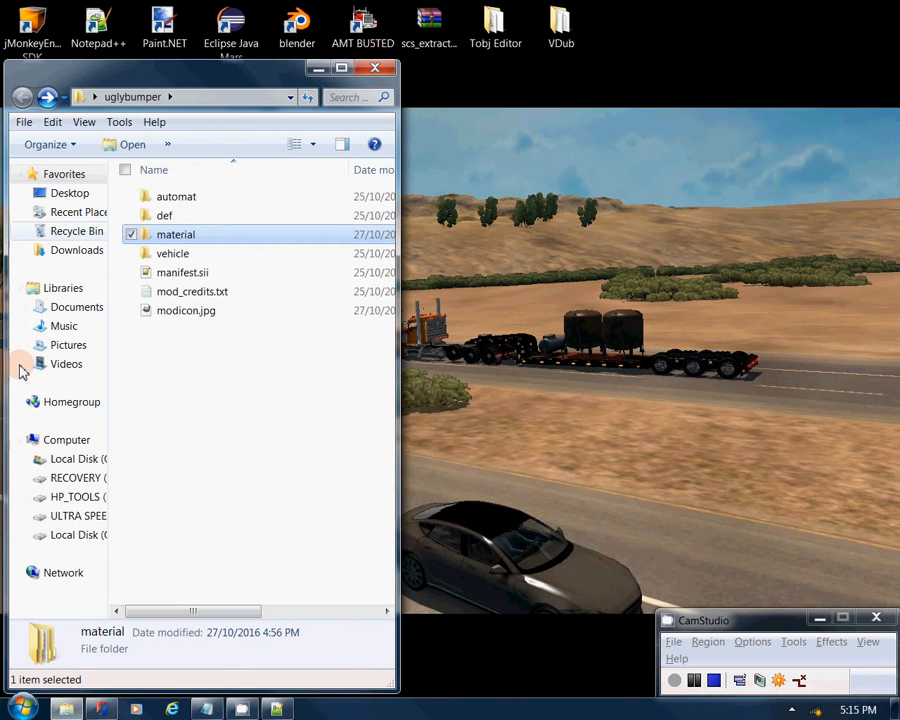
pyautogui.click(24, 708)
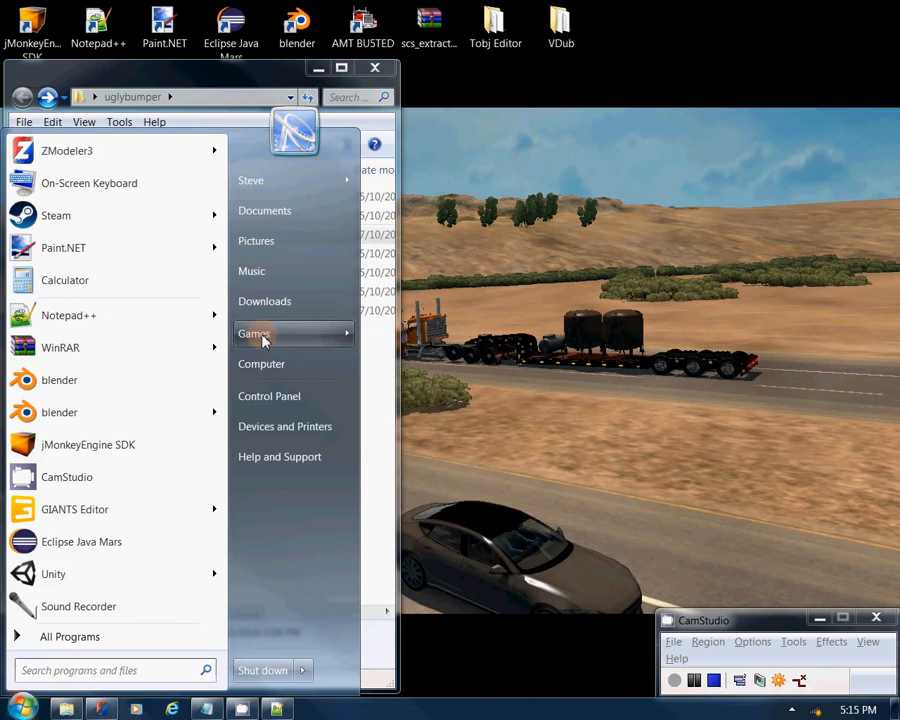
pyautogui.click(272, 214)
pyautogui.doubleClick(235, 209)
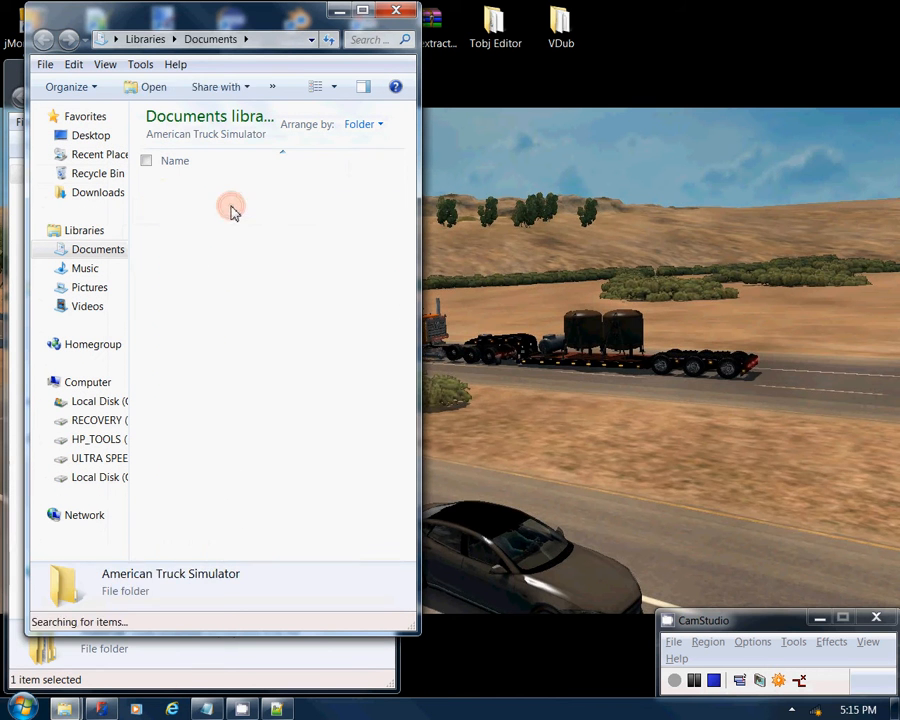
pyautogui.doubleClick(190, 245)
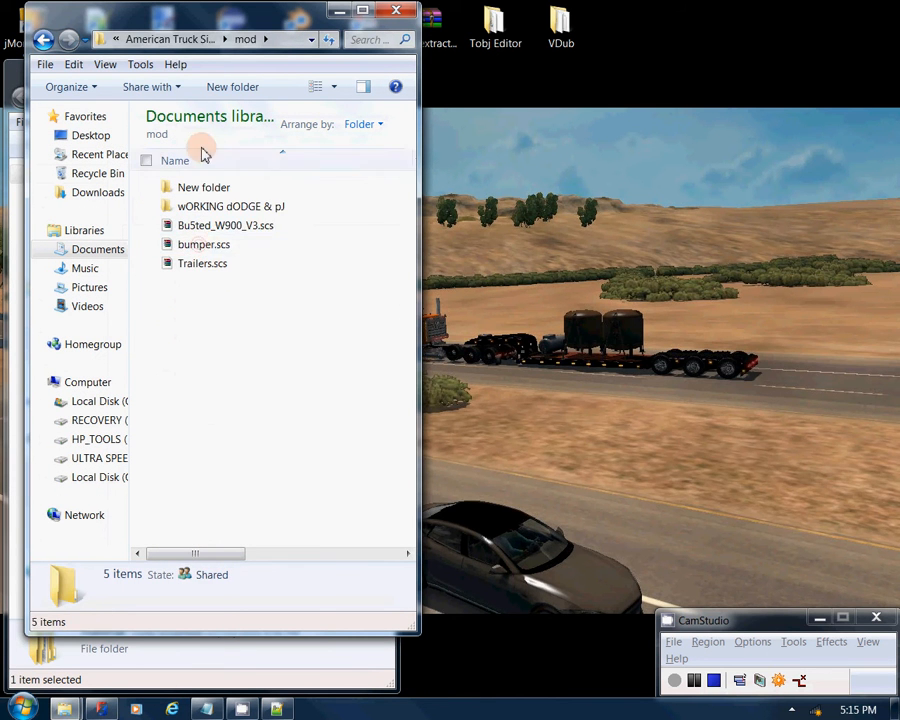
pyautogui.doubleClick(205, 244)
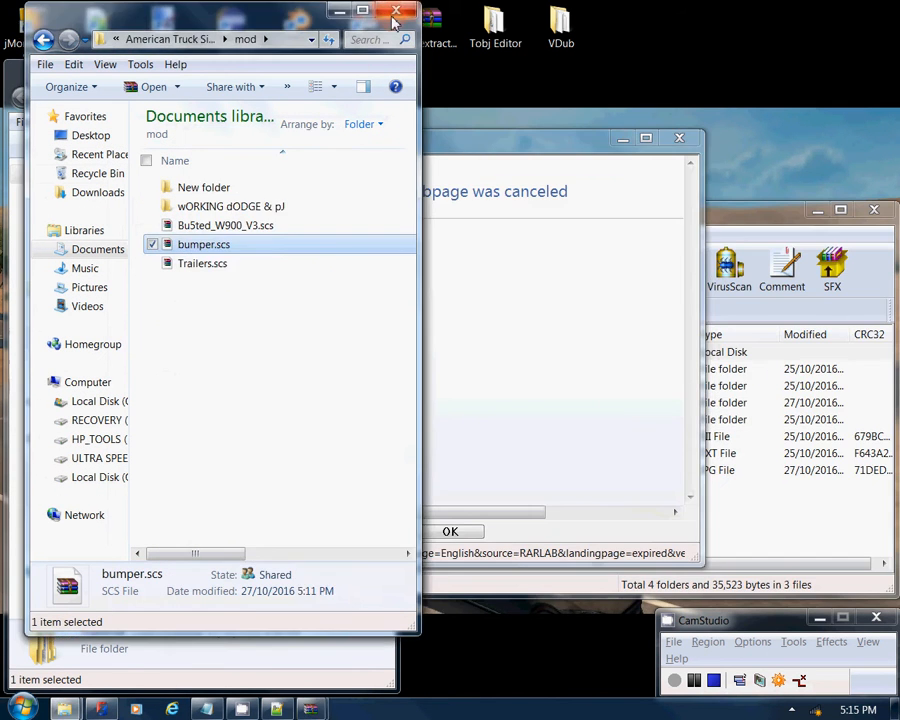
pyautogui.click(396, 10)
pyautogui.click(679, 138)
# Step: Add all files and folders from uglybumper to bumper.scs with the Store compression method, replacing existing ones, and close the archive
pyautogui.moveTo(247, 388); pyautogui.dragTo(186, 196)
pyautogui.click(520, 435)
pyautogui.click(474, 445)
pyautogui.click(600, 566)
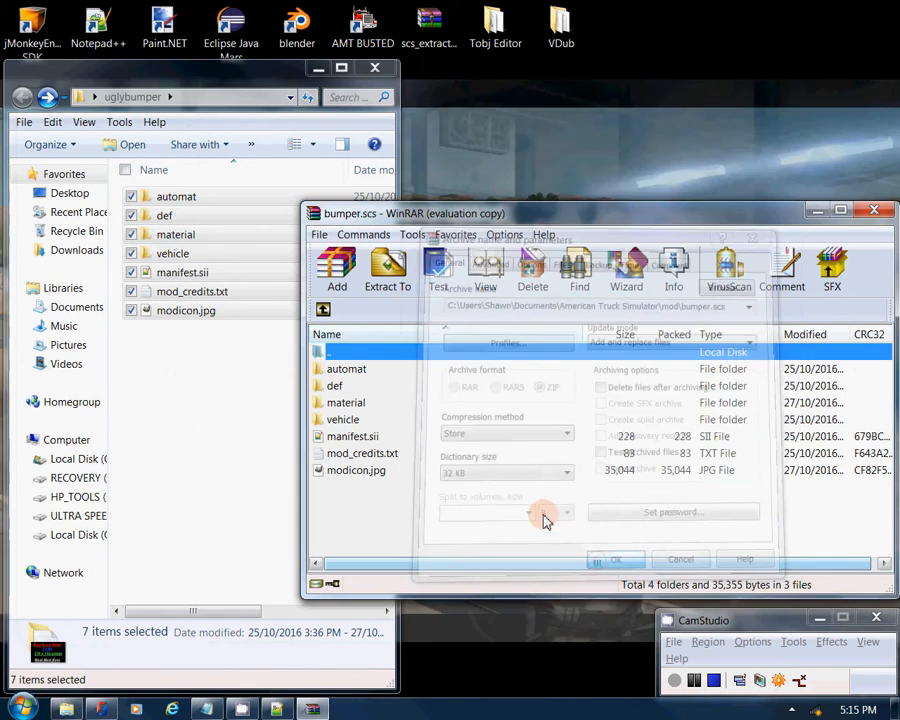
pyautogui.click(872, 216)
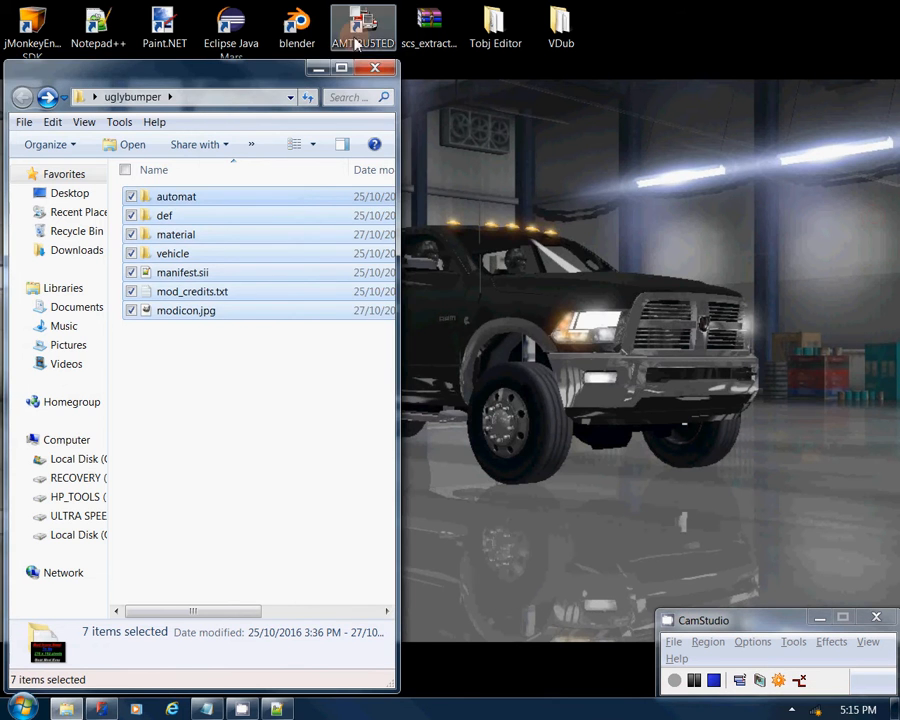
# Step: Close the uglybumper folder and launch American Truck Simulator from its desktop shortcut
pyautogui.hotkey('alt', 'F4')
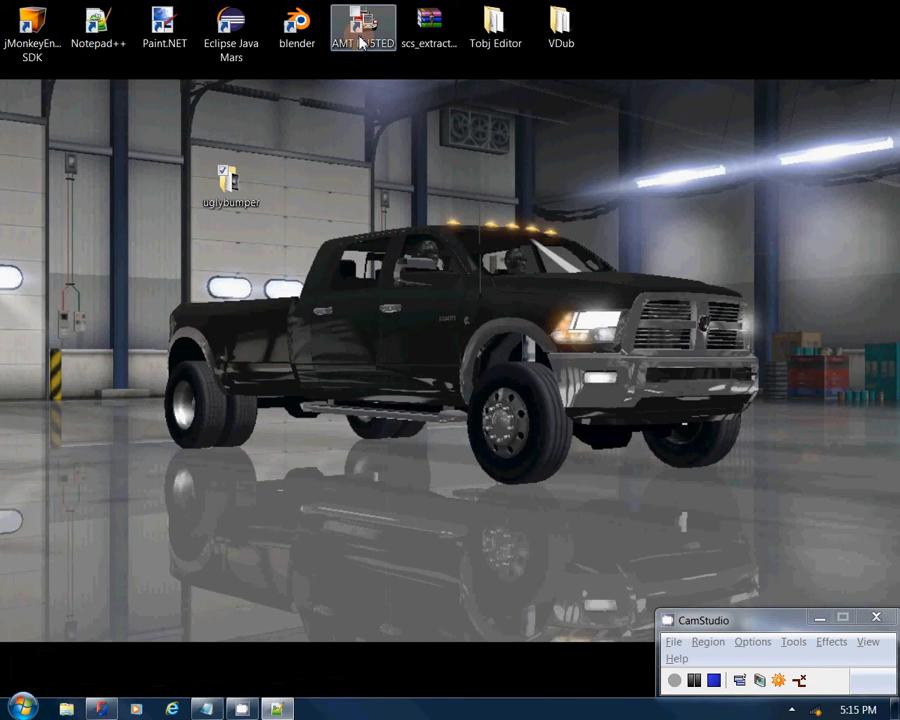
pyautogui.click(362, 42)
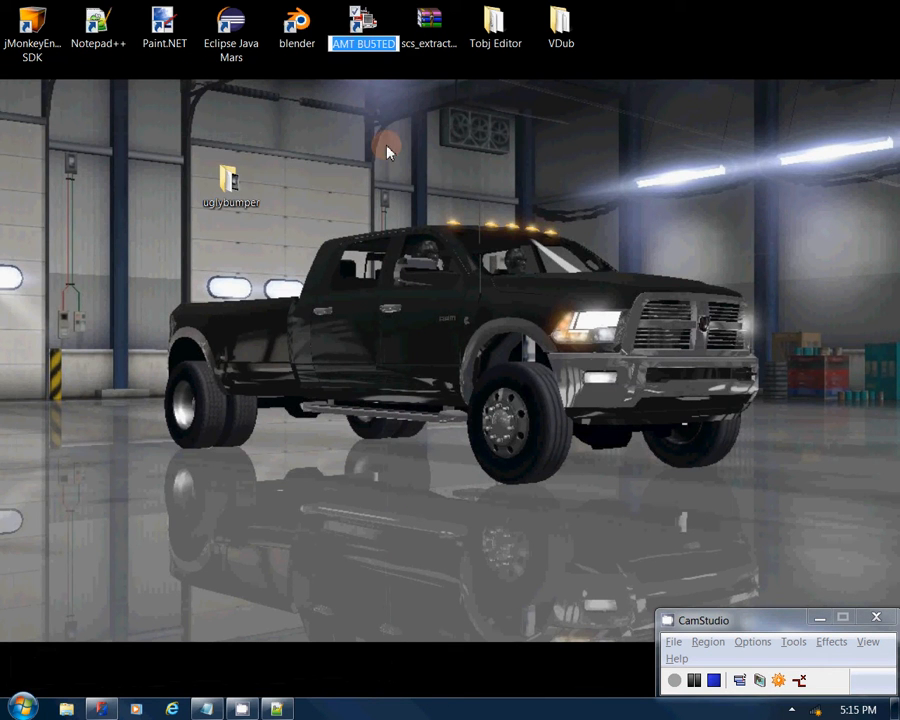
pyautogui.click(384, 31)
pyautogui.doubleClick(388, 55)
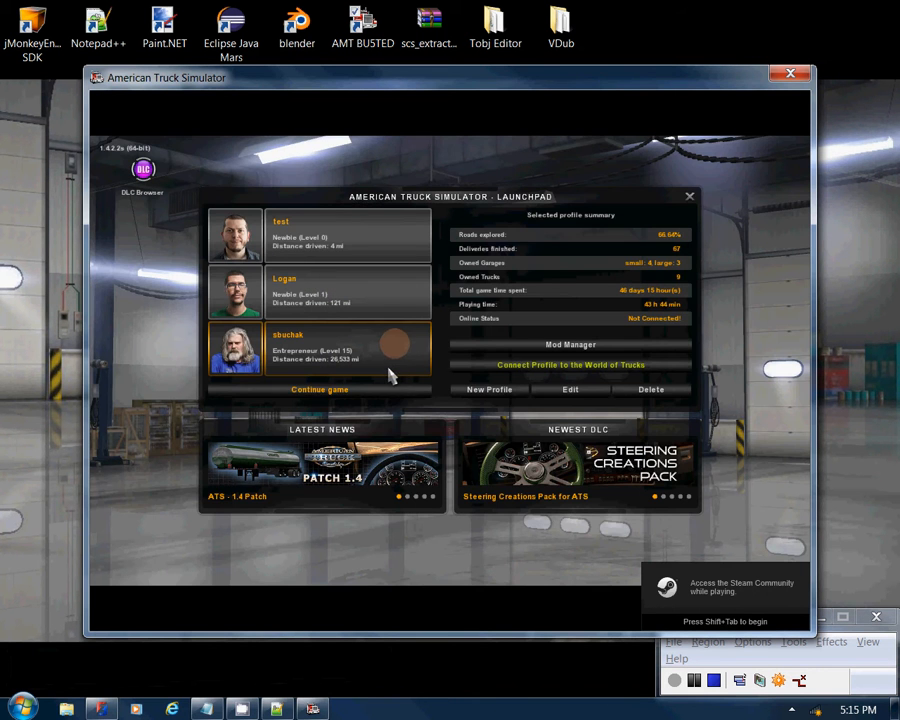
# Step: Review the installed and active mods in the Mod Manager, including the Best Mod Ever icon, and exit it
pyautogui.click(534, 346)
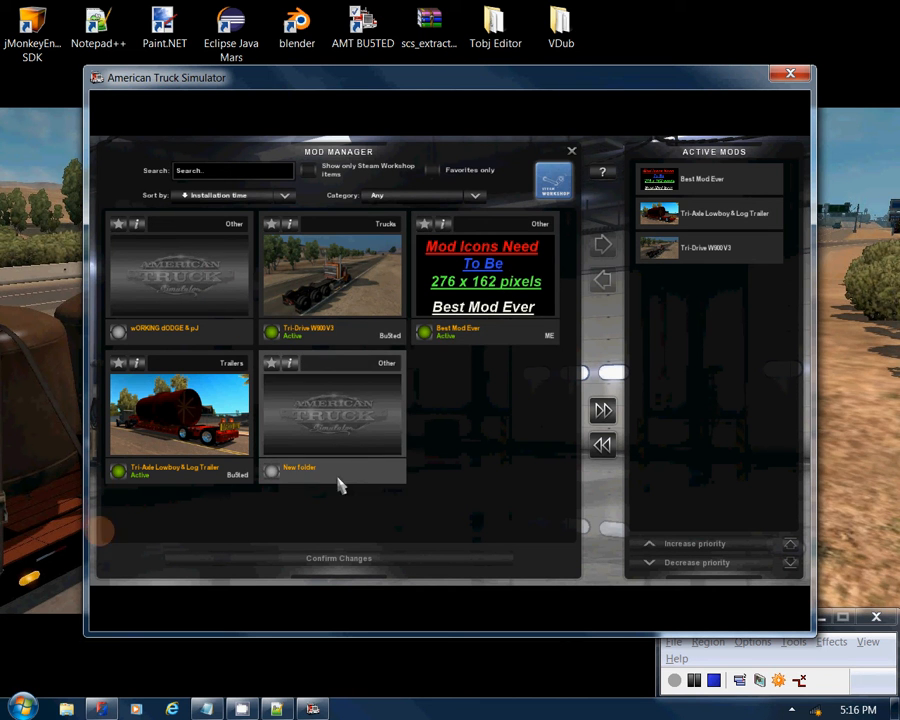
pyautogui.click(334, 550)
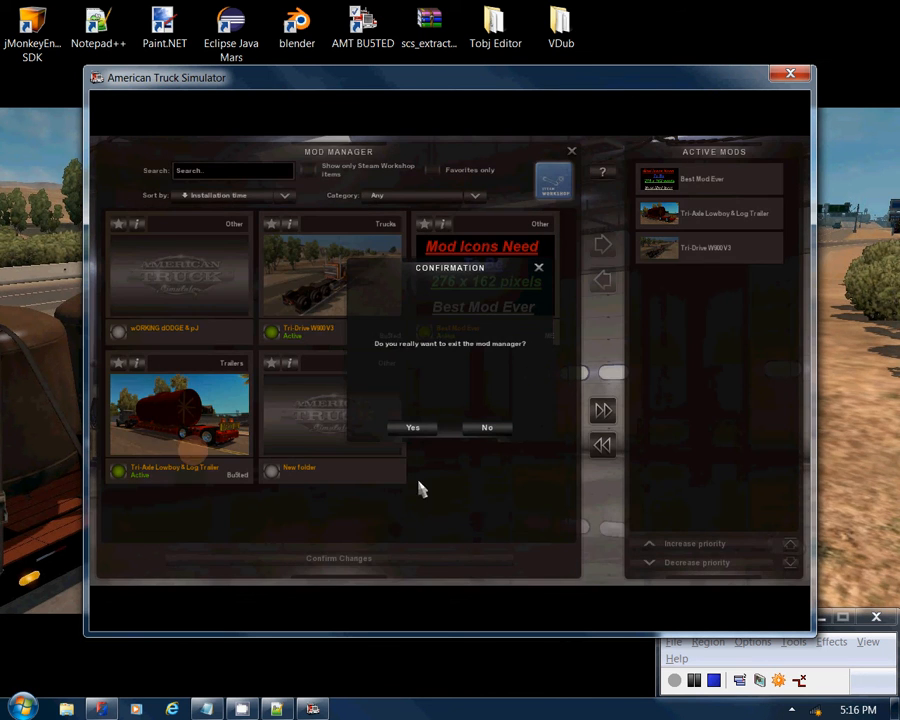
pyautogui.click(416, 430)
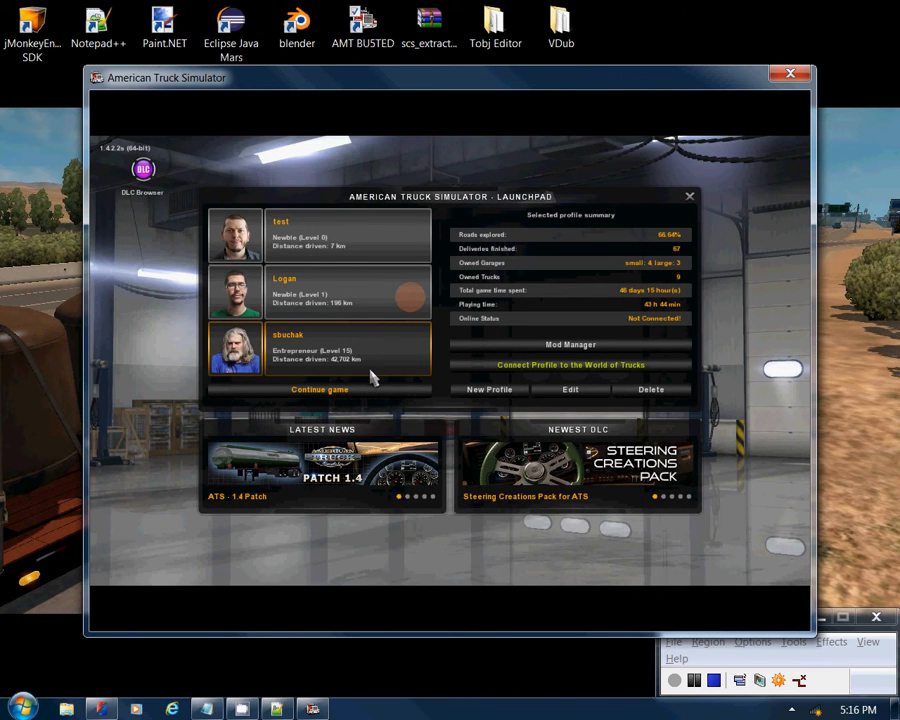
# Step: Continue the game with the selected profile and open the Peterbilt 579 Stand Up Sleeper from the online truck purchase for customization
pyautogui.click(362, 389)
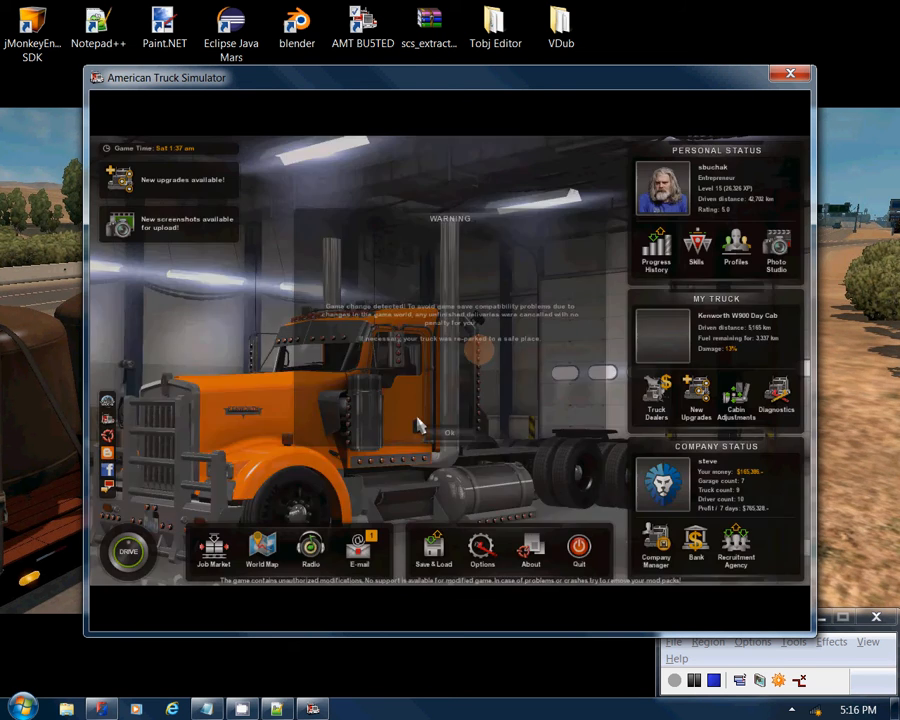
pyautogui.click(447, 436)
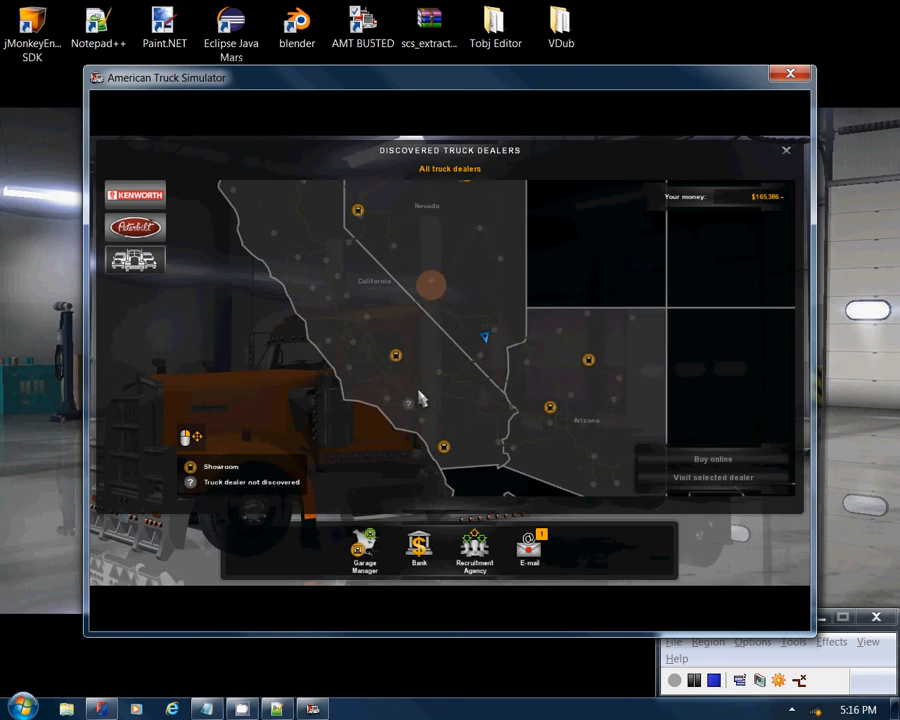
pyautogui.moveTo(403, 361)
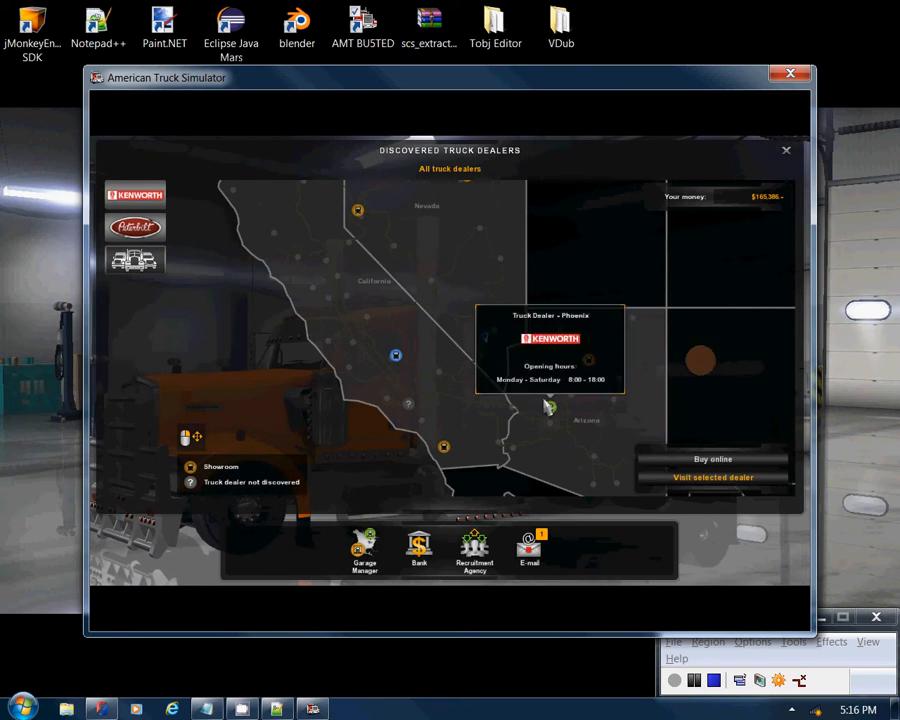
pyautogui.click(652, 460)
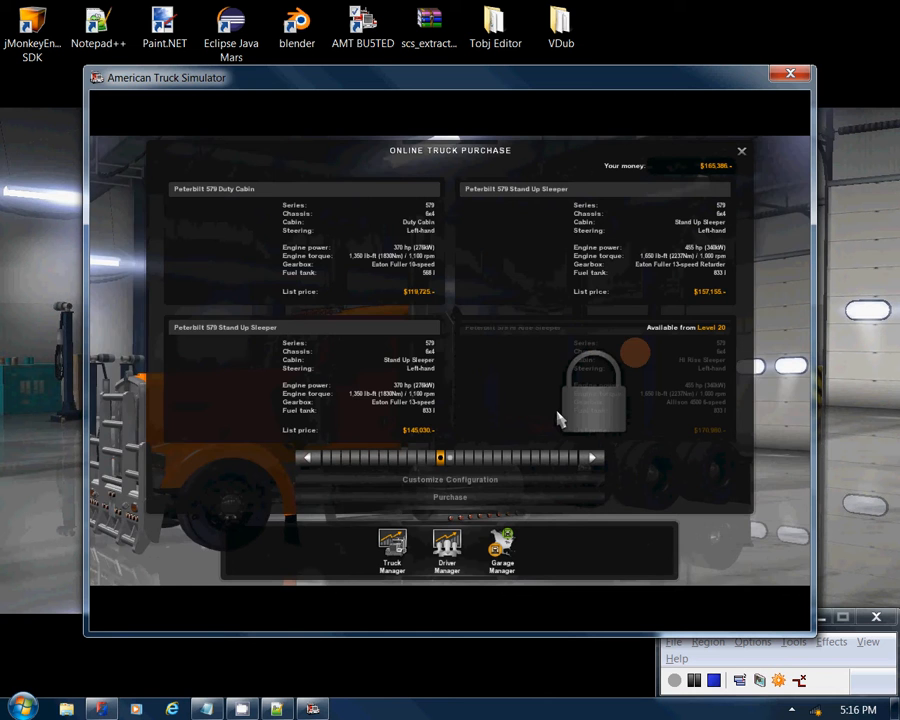
pyautogui.click(444, 496)
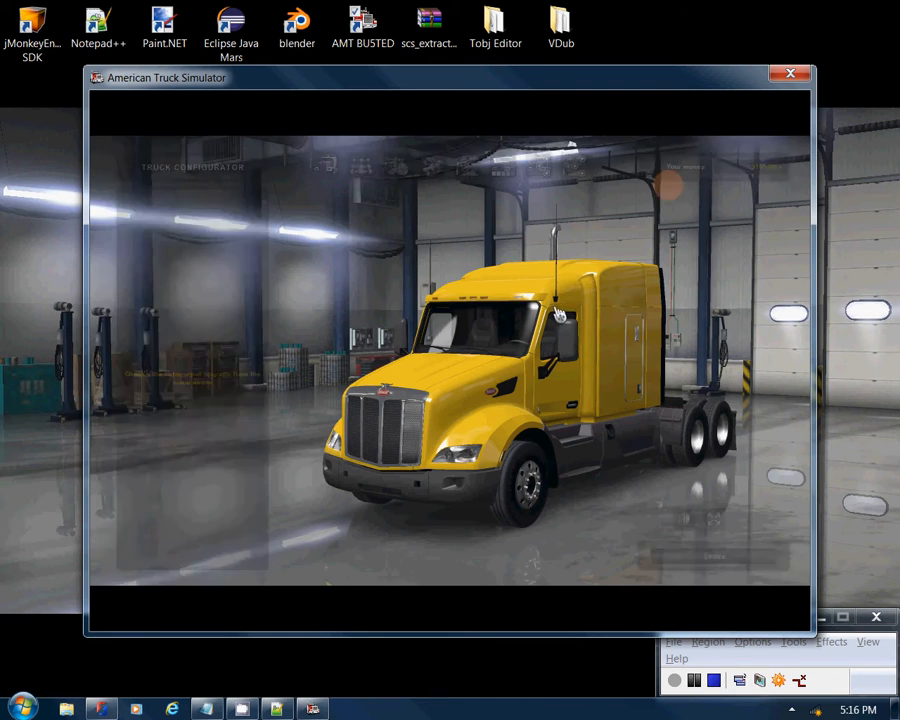
# Step: Preview the Ugly Bumper among the Peterbilt's bumper accessories and check its icon
pyautogui.click(542, 160)
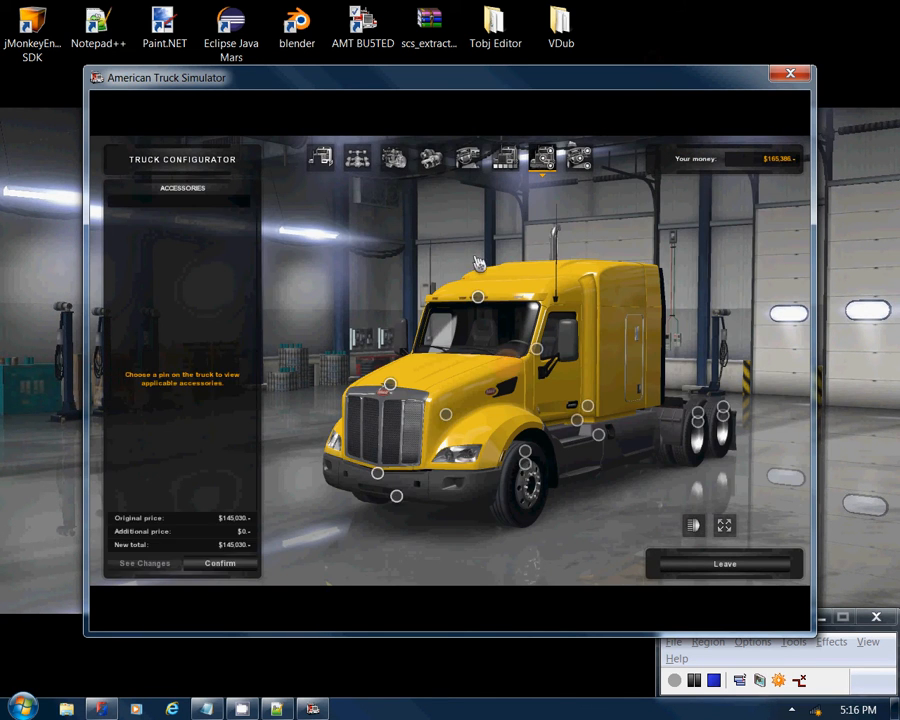
pyautogui.click(397, 497)
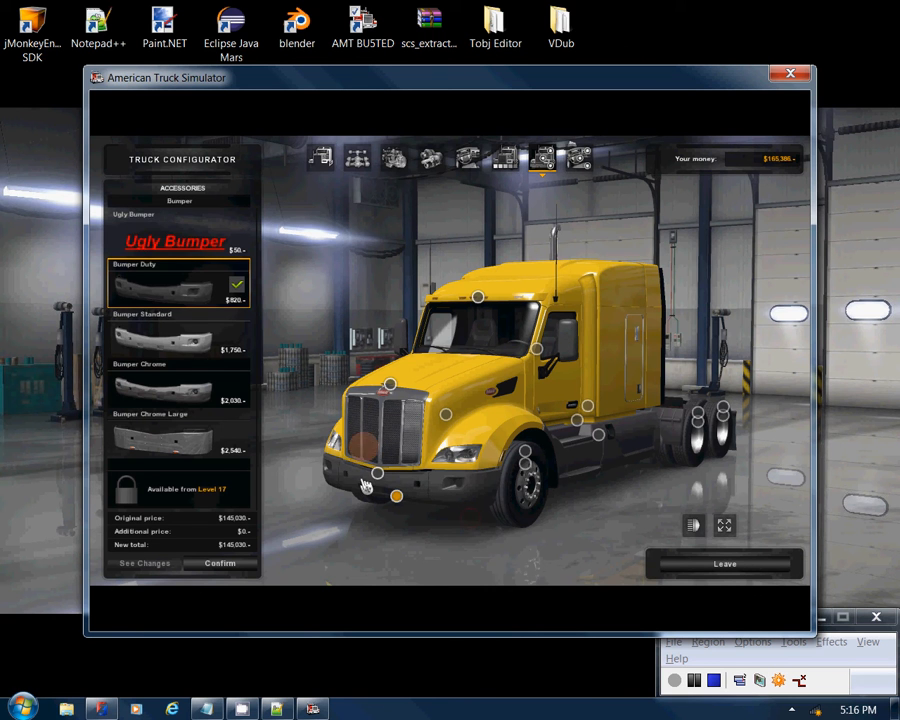
pyautogui.click(145, 245)
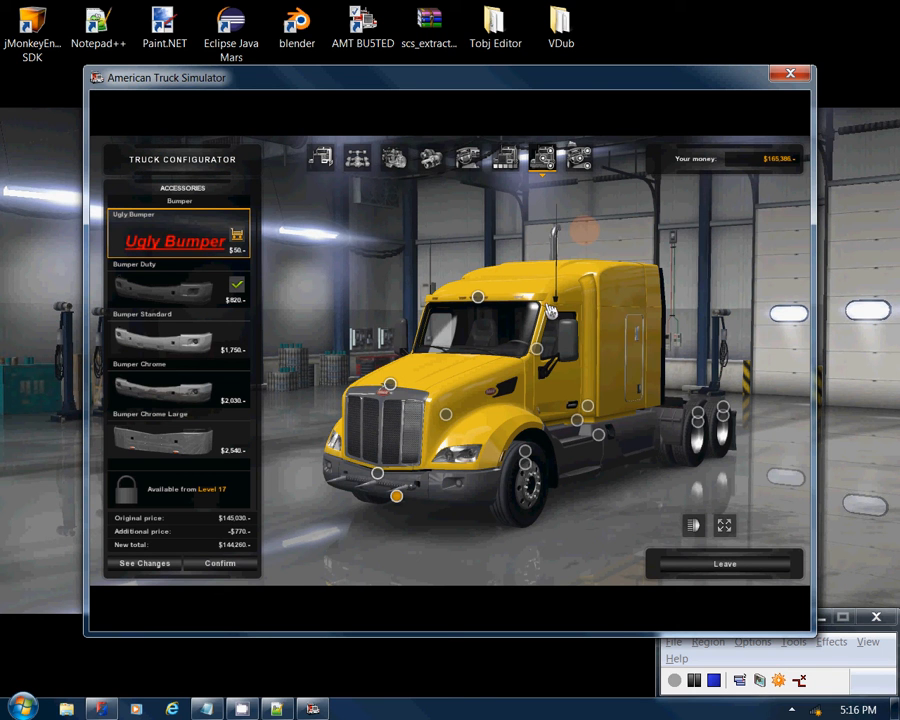
# Step: Cancel the truck modifications, exit the configurator and truck purchase, and leave the current profile for the launchpad
pyautogui.press('Escape')
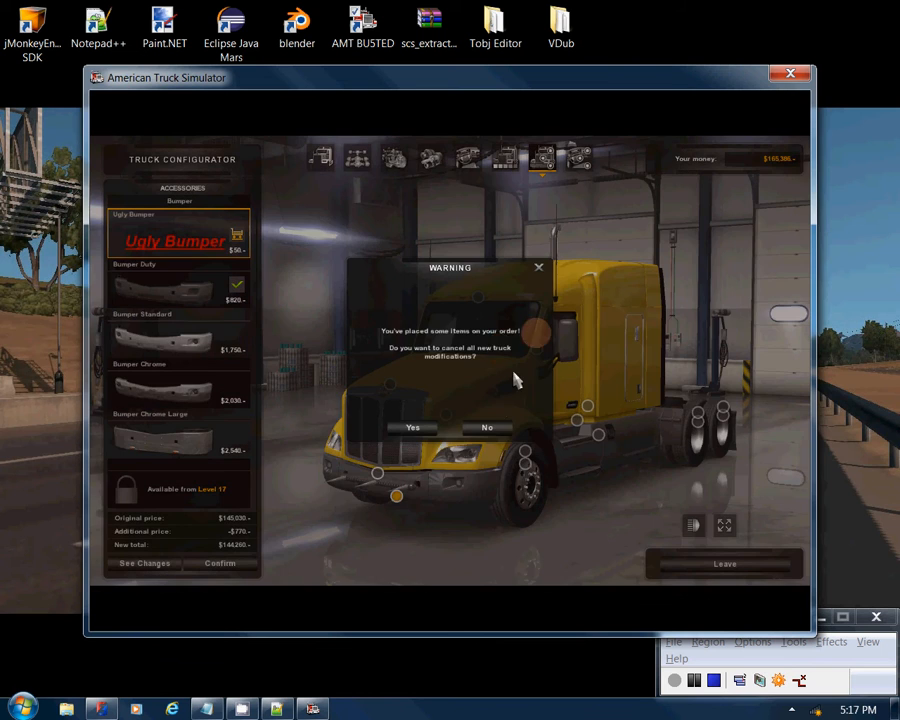
pyautogui.click(412, 428)
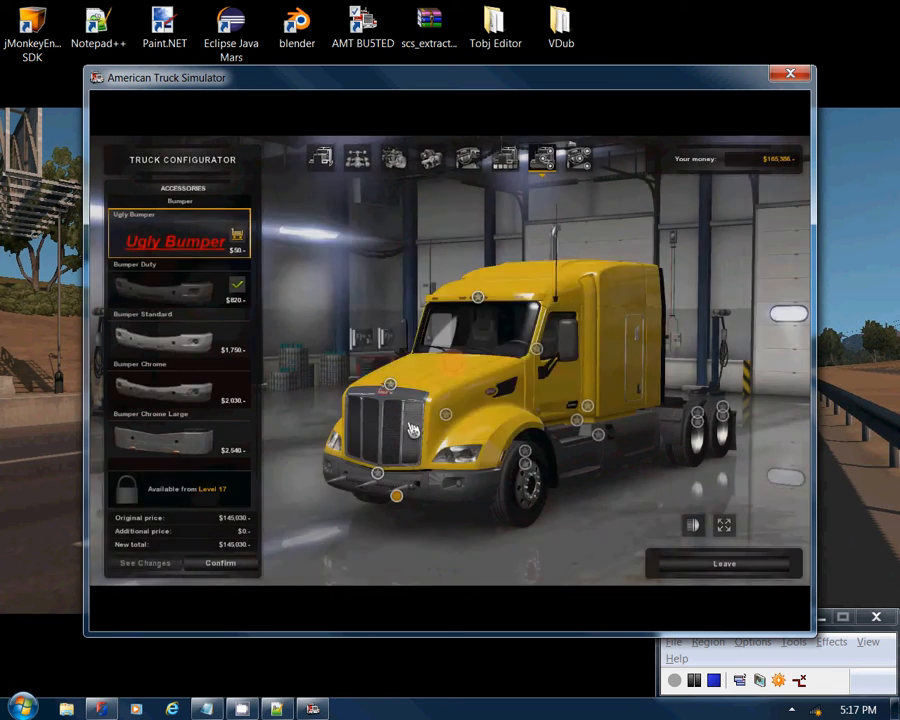
pyautogui.press('Escape')
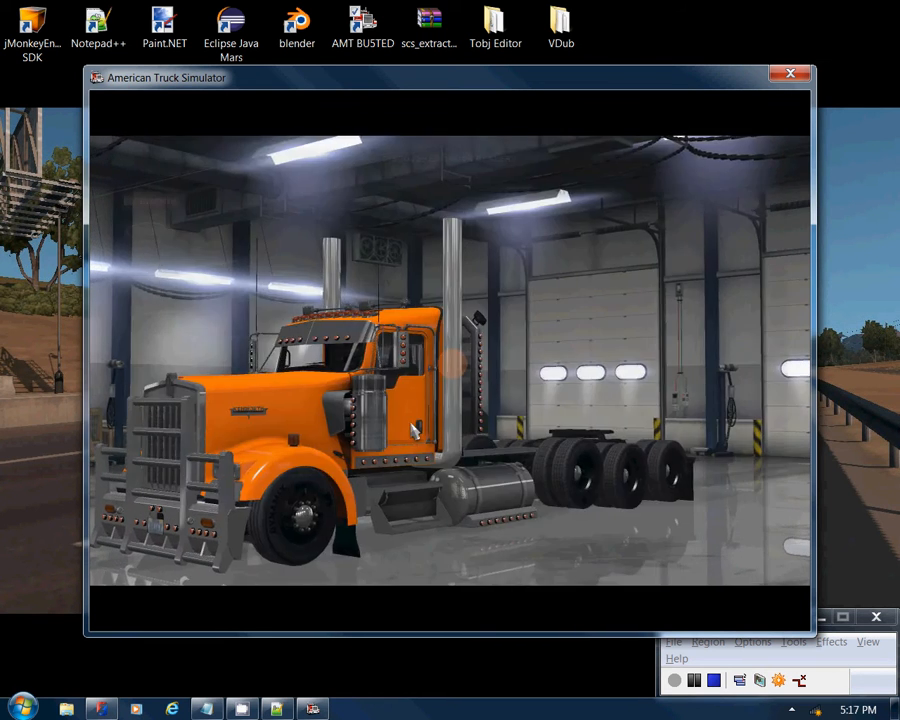
pyautogui.press('Escape')
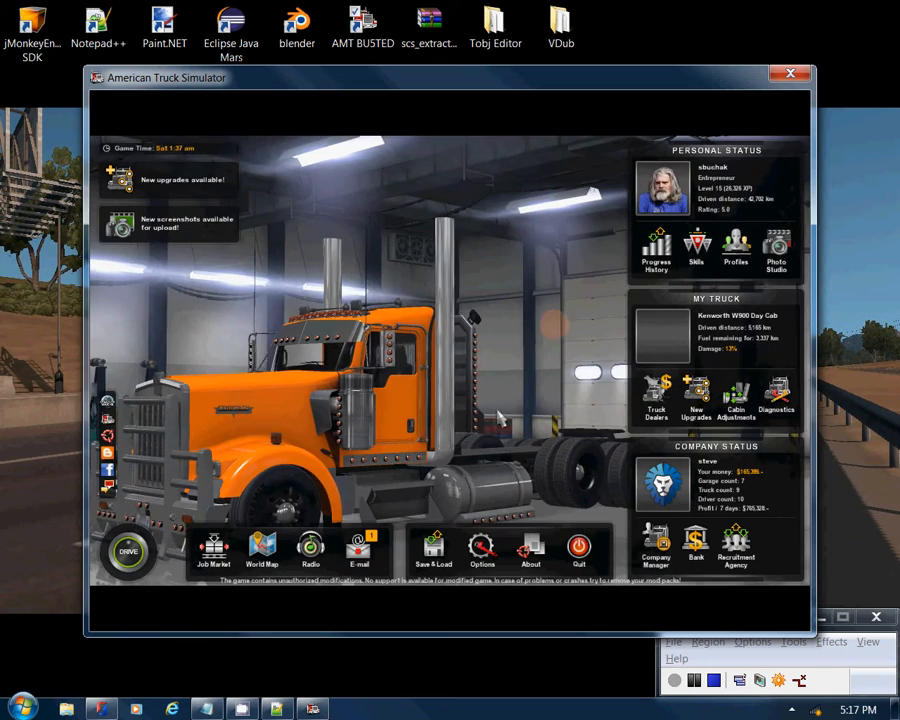
pyautogui.click(726, 264)
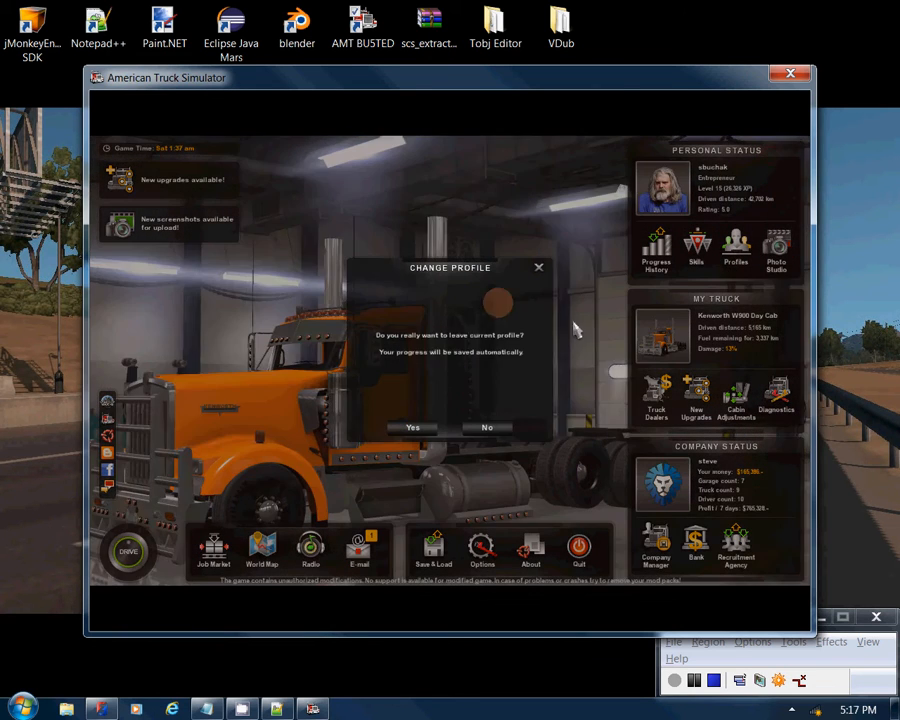
pyautogui.click(411, 427)
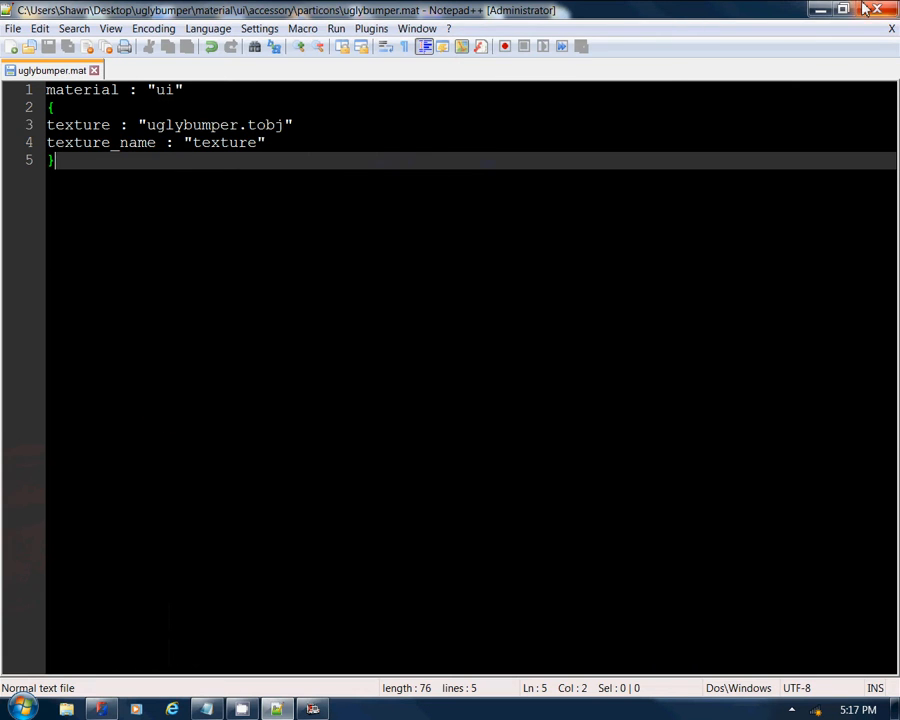
# Step: Close Notepad++ and browse to the desktop folder uglybumper\material\ui\accessory\particons
pyautogui.click(867, 9)
pyautogui.hotkey('alt', 'Tab')
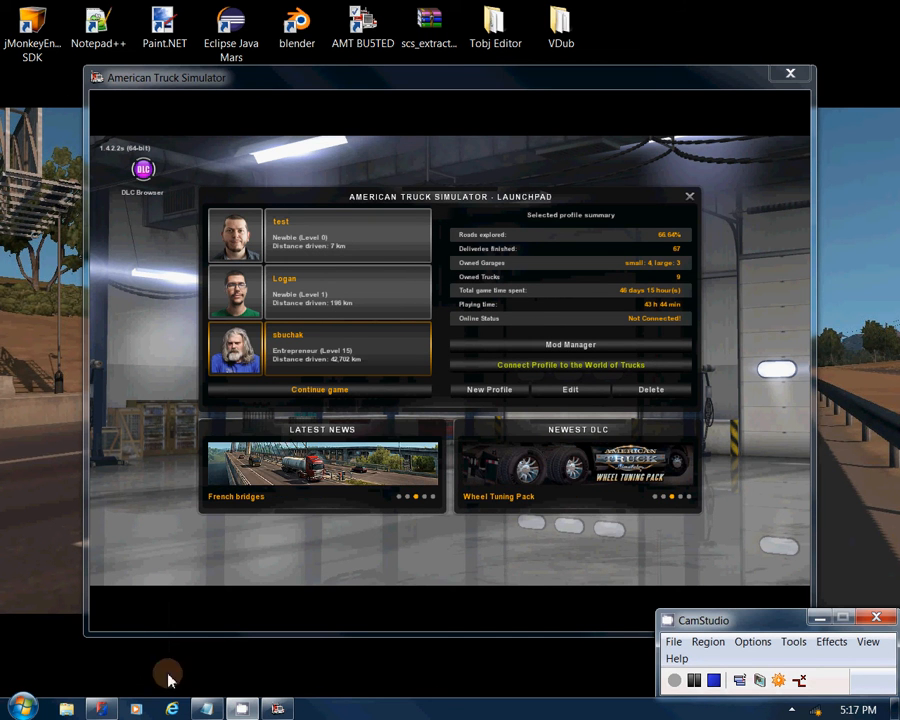
pyautogui.click(66, 709)
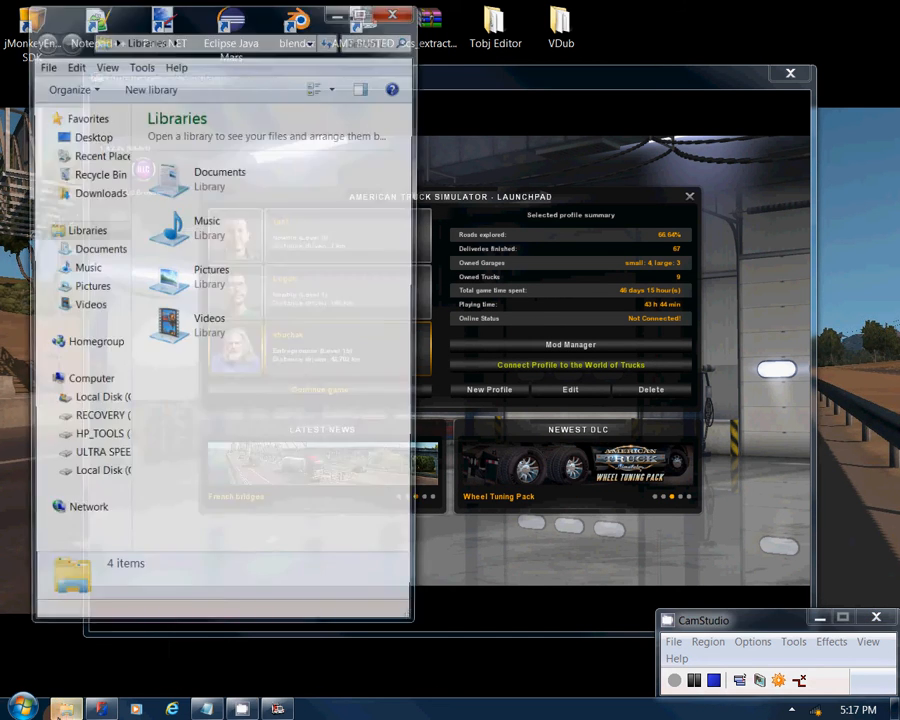
pyautogui.click(97, 137)
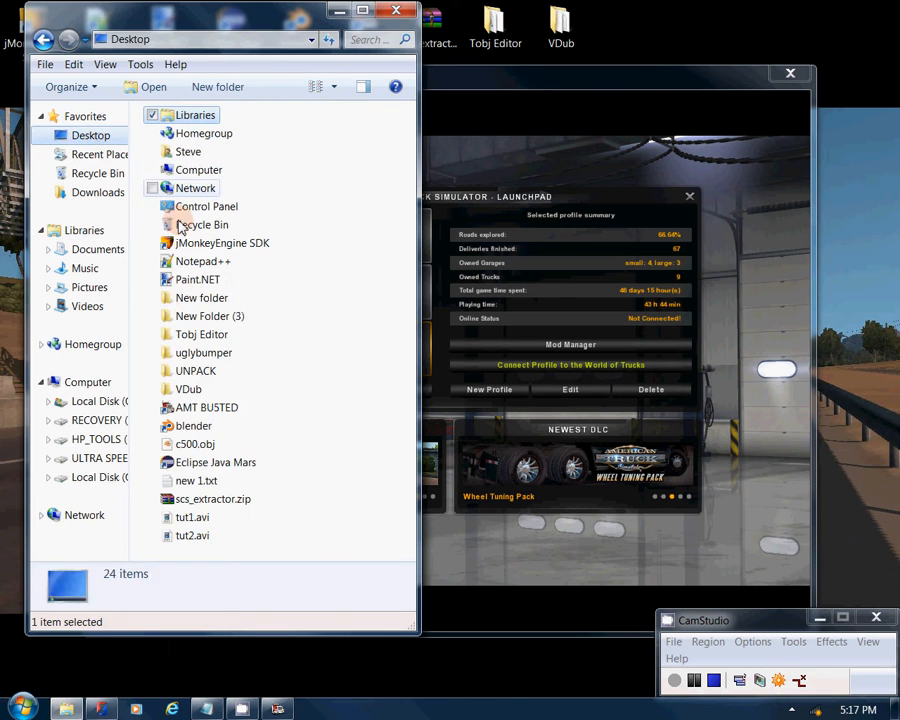
pyautogui.click(201, 355)
pyautogui.doubleClick(201, 355)
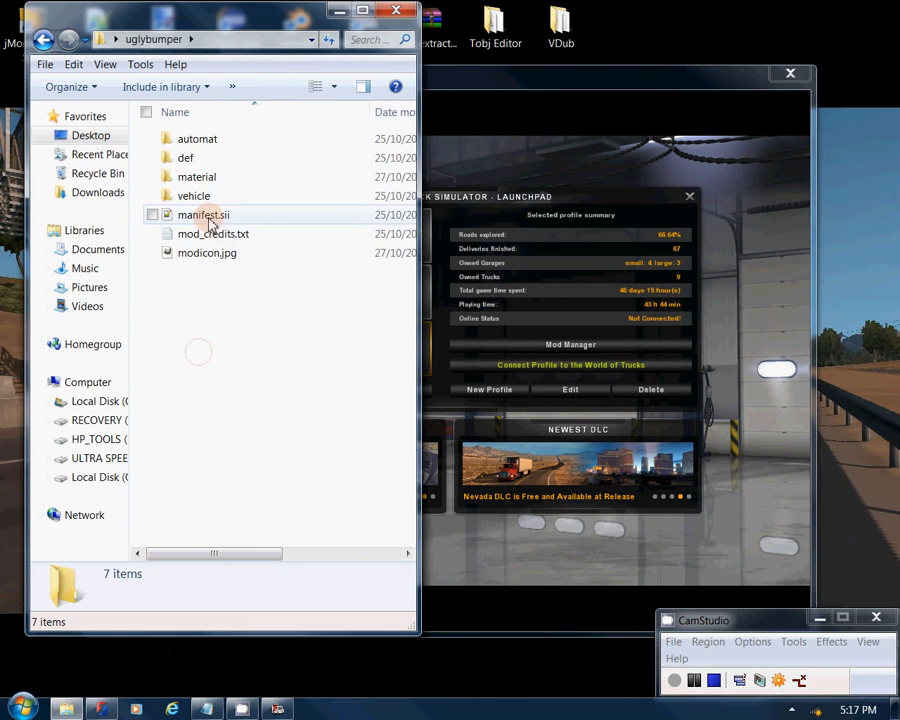
pyautogui.doubleClick(205, 160)
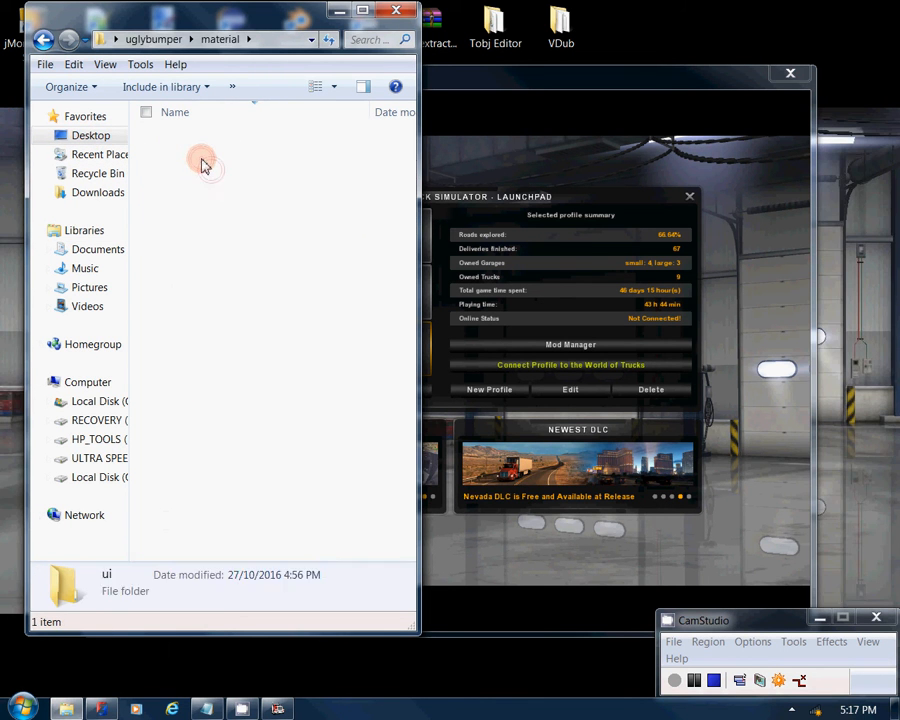
pyautogui.doubleClick(209, 142)
pyautogui.doubleClick(200, 139)
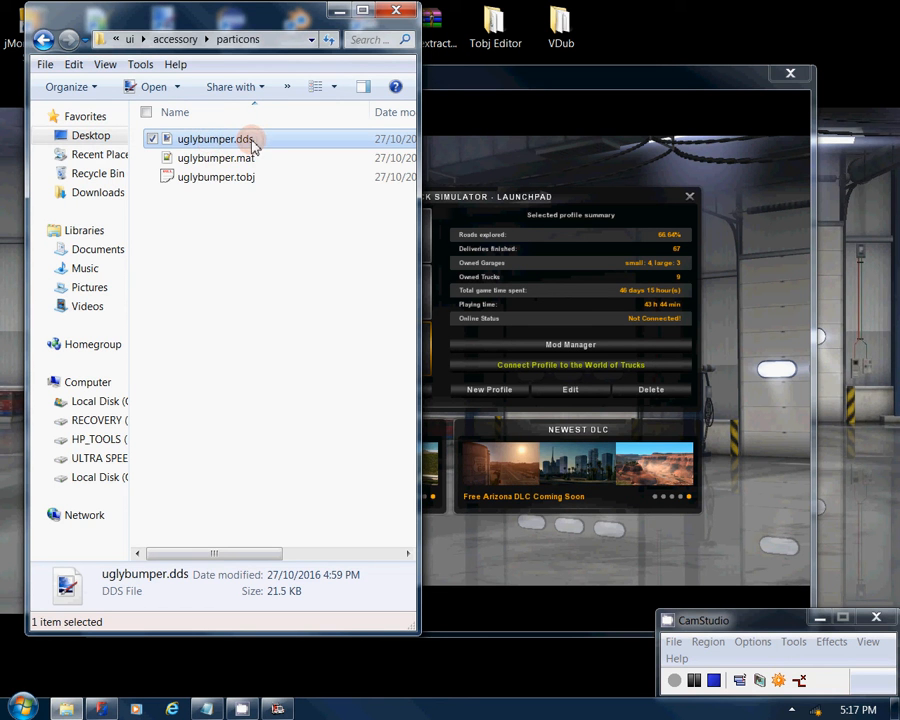
# Step: Open uglybumper.dds in Paint.NET and erase the whole Ugly Bumper image
pyautogui.doubleClick(253, 144)
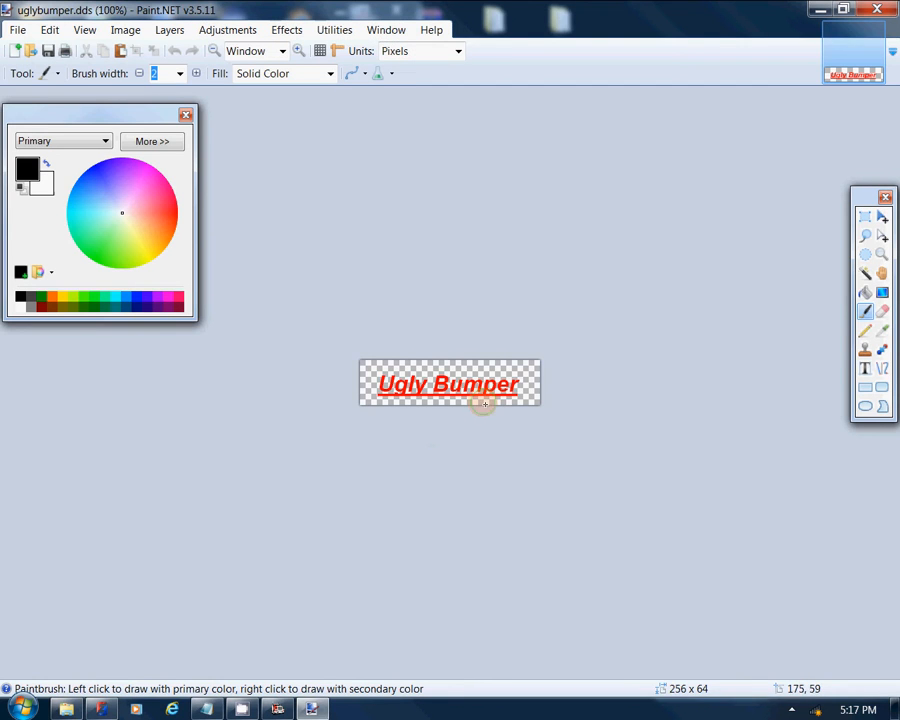
pyautogui.scroll(5, 514, 436)
pyautogui.scroll(-1, 514, 434)
pyautogui.click(866, 292)
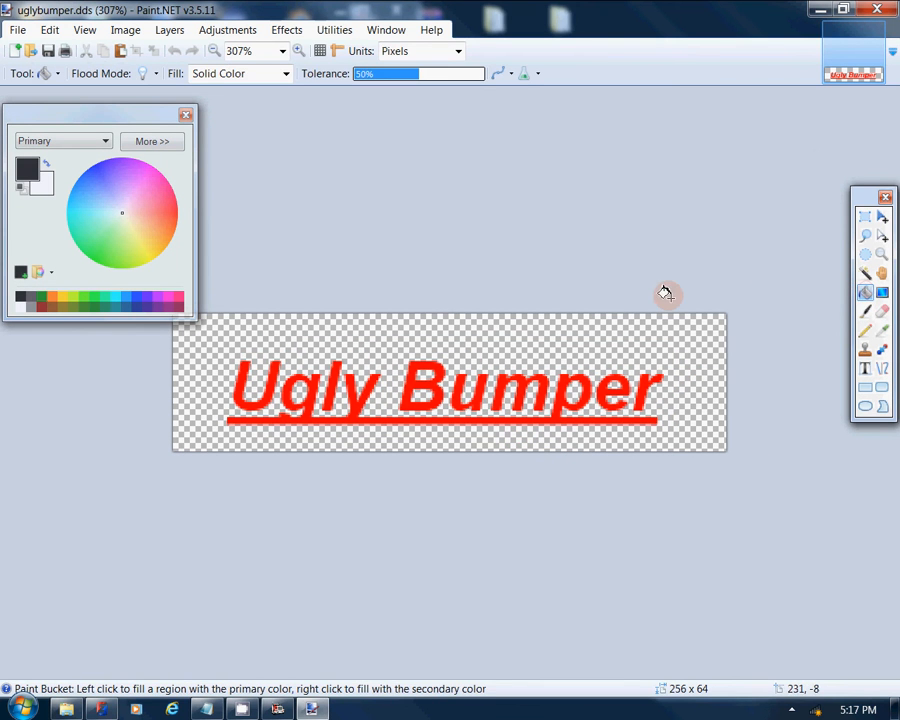
pyautogui.click(866, 217)
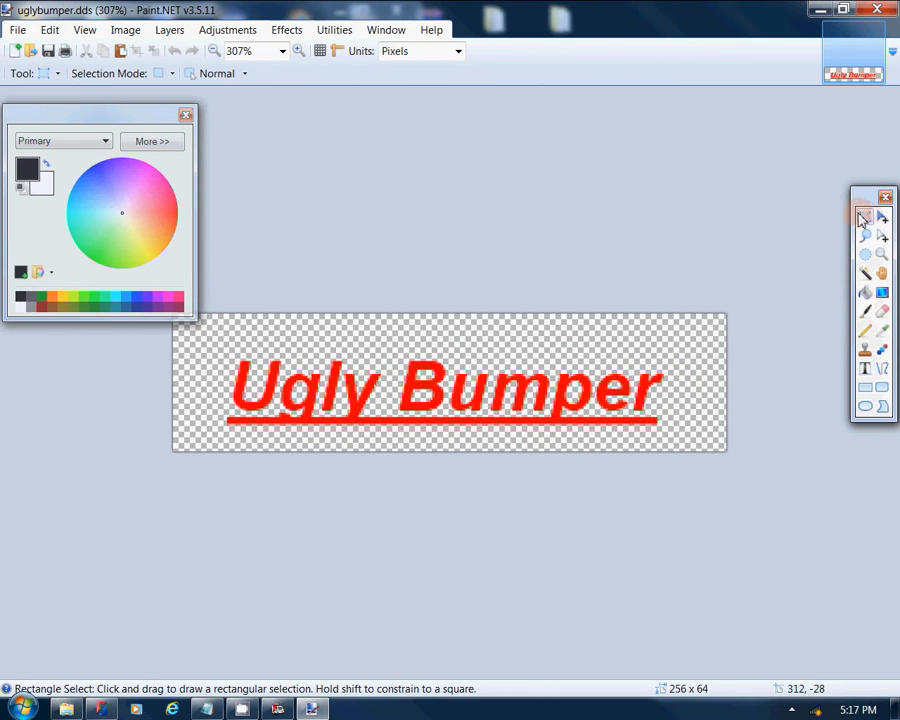
pyautogui.press('Delete')
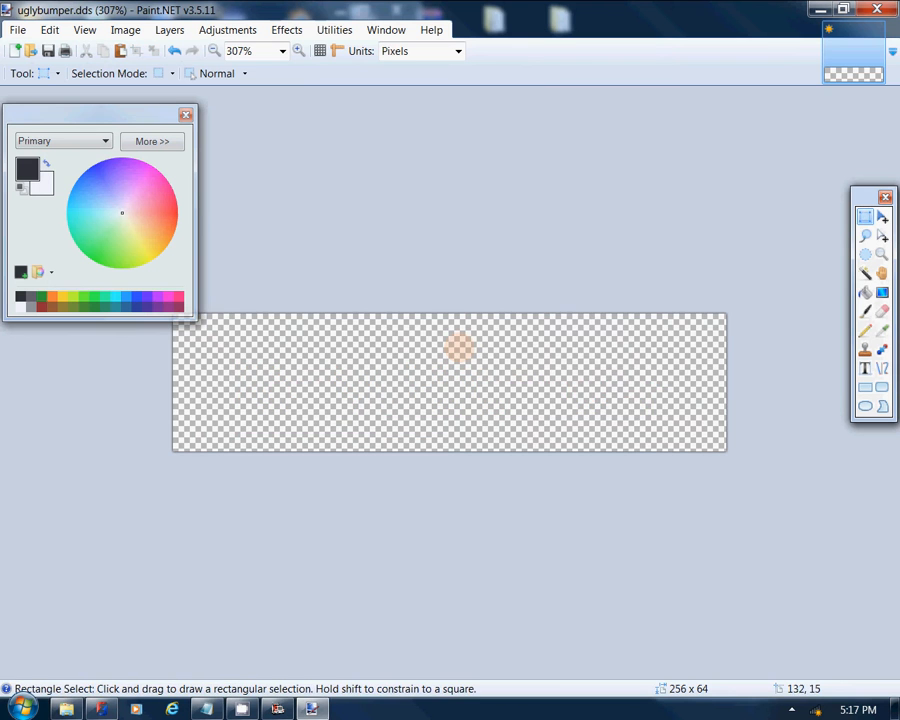
# Step: Fill a rectangular selection of about 51 x 61 pixels on the right half of the image with black
pyautogui.moveTo(640, 445); pyautogui.dragTo(530, 296)
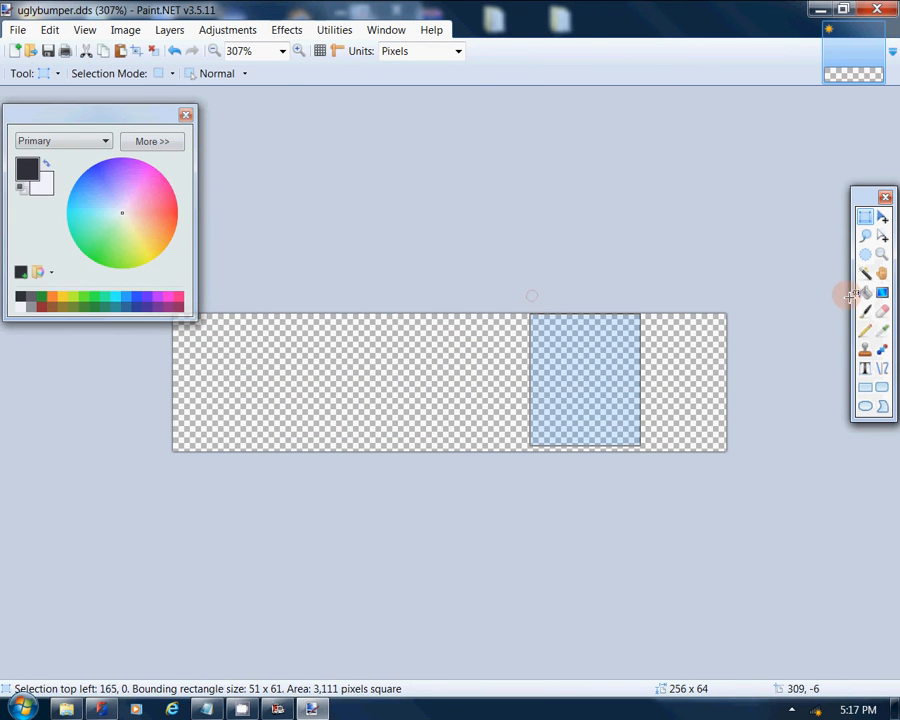
pyautogui.click(865, 292)
pyautogui.click(588, 380)
# Step: Fill a rectangular selection of about 64 x 38 pixels at the image's upper edge, left of the black block, with green
pyautogui.click(93, 234)
pyautogui.moveTo(93, 236); pyautogui.dragTo(84, 258)
pyautogui.click(865, 217)
pyautogui.moveTo(443, 396); pyautogui.dragTo(306, 271)
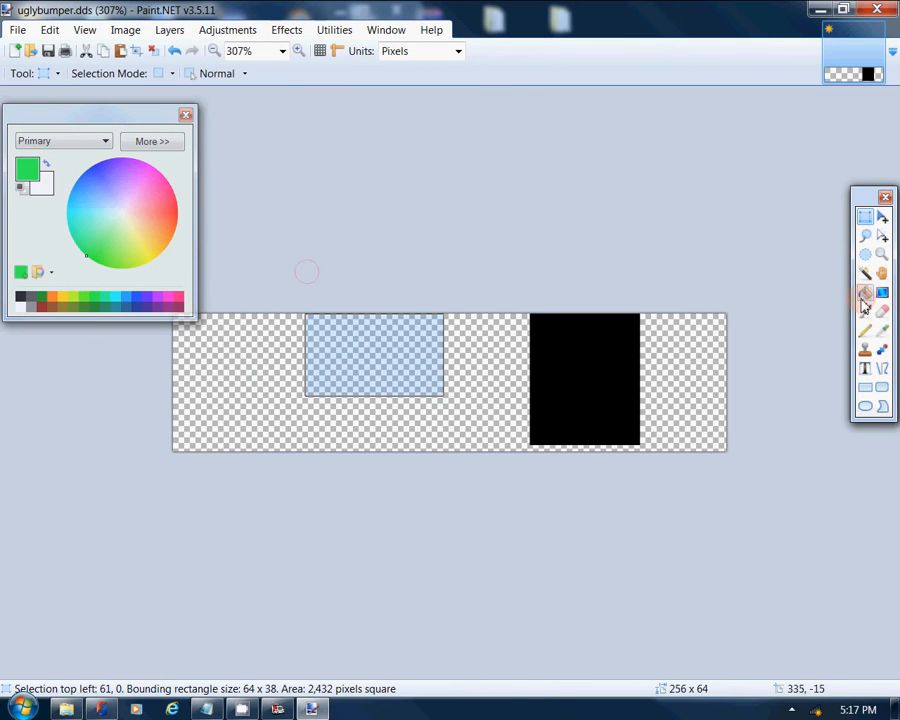
pyautogui.click(865, 292)
pyautogui.click(386, 345)
# Step: Select a thin horizontal band of about 254 x 9 pixels below the green rectangle and fill its part left of the black block with blue
pyautogui.click(99, 176)
pyautogui.click(865, 219)
pyautogui.moveTo(722, 424); pyautogui.dragTo(12, 398)
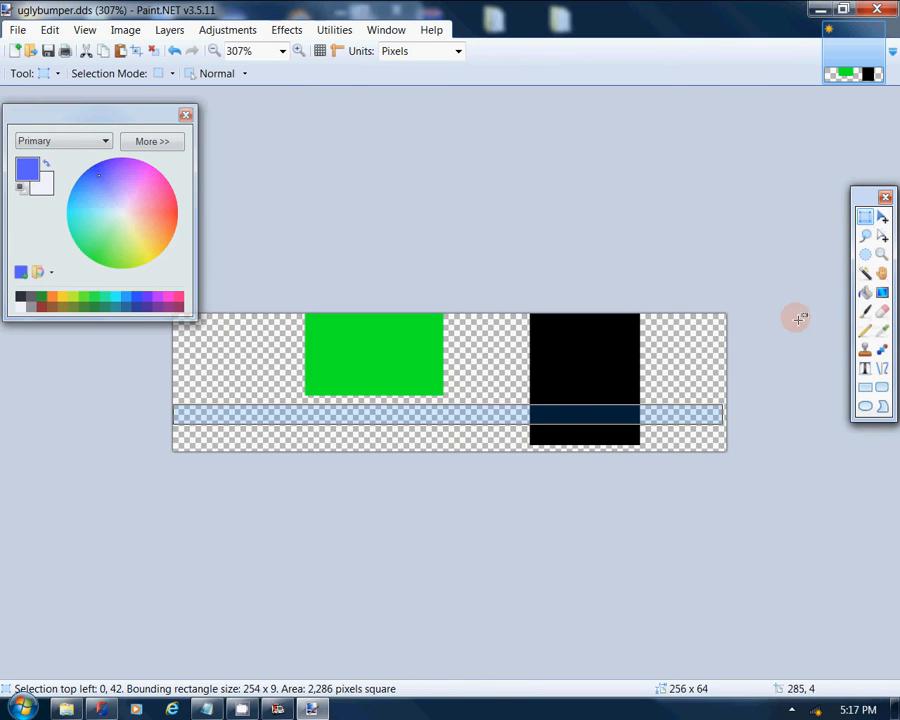
pyautogui.click(865, 292)
pyautogui.click(511, 410)
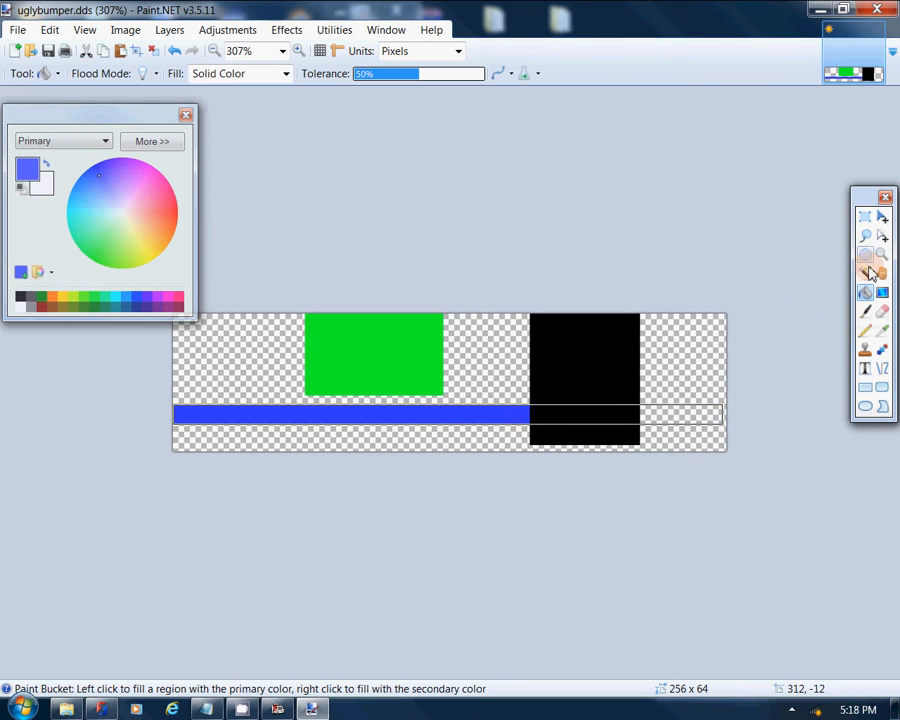
# Step: Make a full-height selection overlapping the green rectangle's left side and fill its transparent area above the blue band with pink
pyautogui.click(865, 219)
pyautogui.moveTo(229, 462); pyautogui.dragTo(342, 268)
pyautogui.click(865, 293)
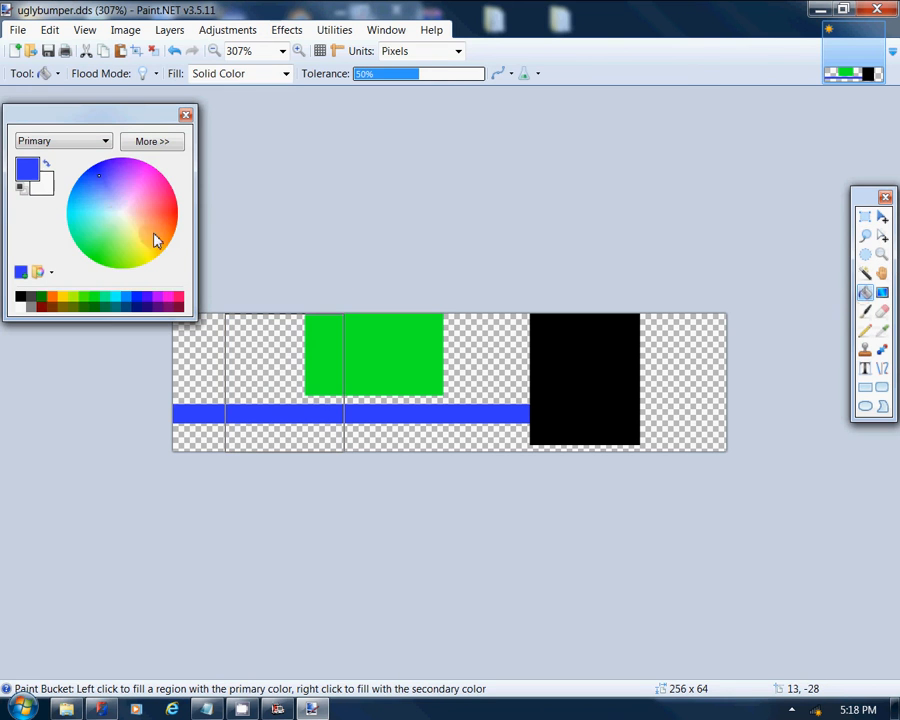
pyautogui.click(155, 188)
pyautogui.click(293, 374)
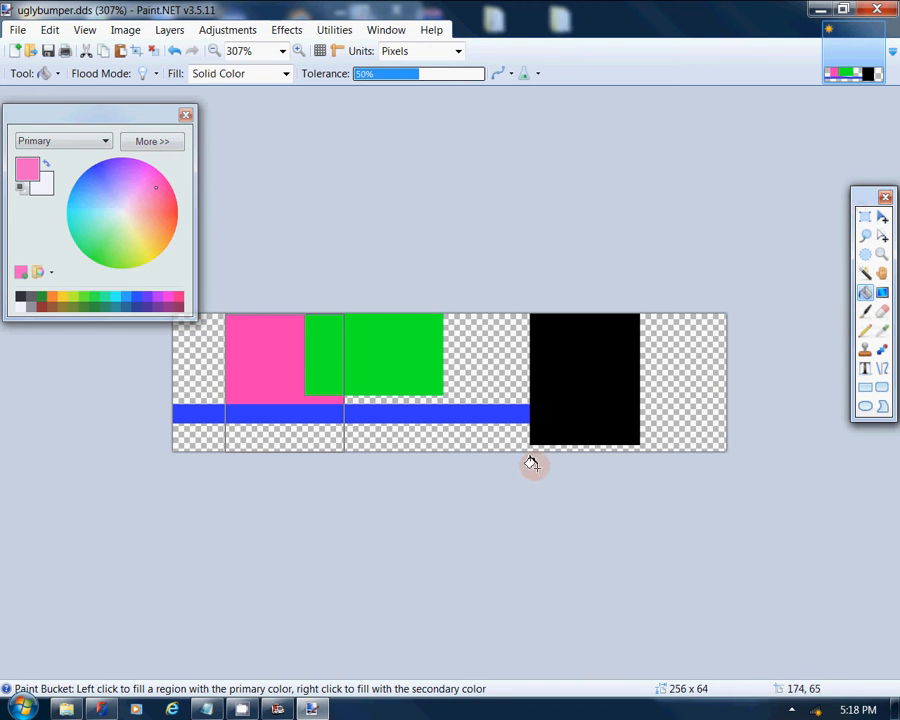
# Step: Select a horizontal band of about 118 x 30 pixels across the black block and fill its areas on both sides of the block with yellow
pyautogui.click(866, 216)
pyautogui.moveTo(757, 409); pyautogui.dragTo(472, 345)
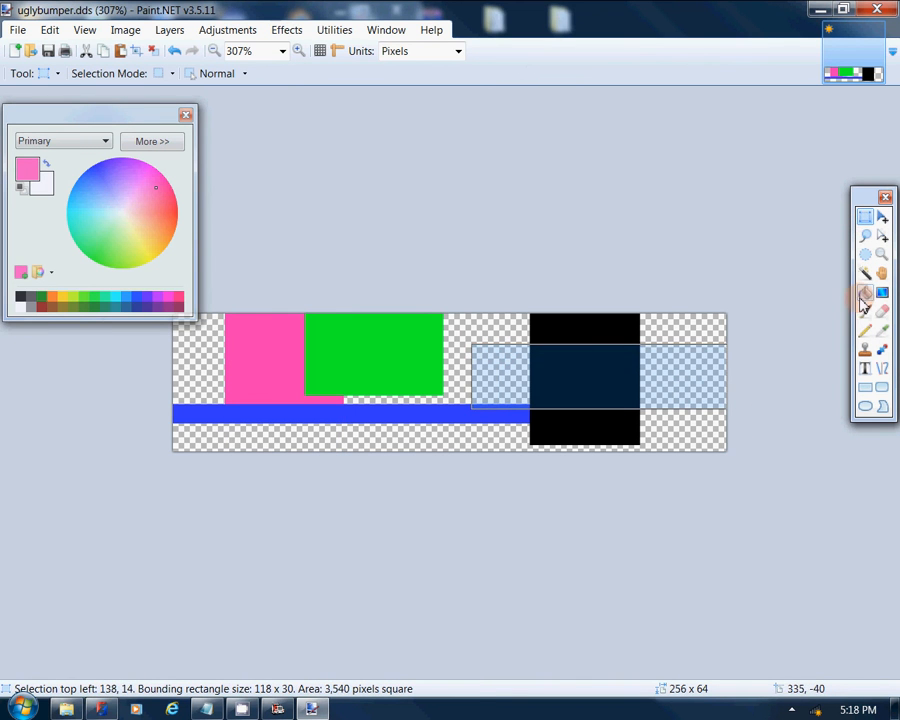
pyautogui.click(864, 294)
pyautogui.click(125, 255)
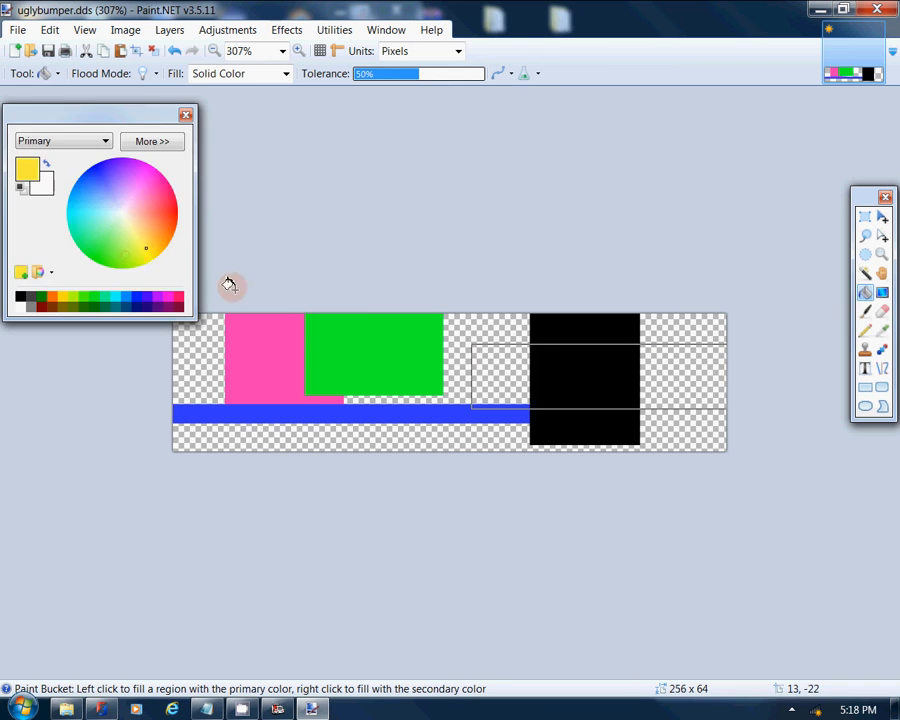
pyautogui.click(507, 375)
pyautogui.click(690, 370)
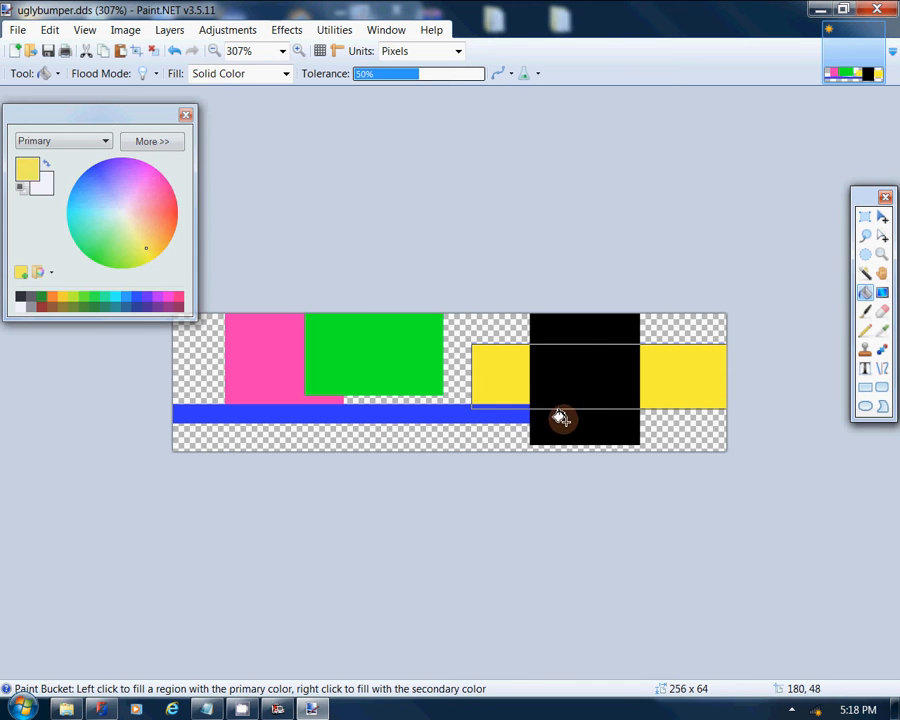
# Step: Add the blue text "Bumper" in centred Arial 24, bold, italic and underlined, starting between the green and black blocks
pyautogui.click(864, 369)
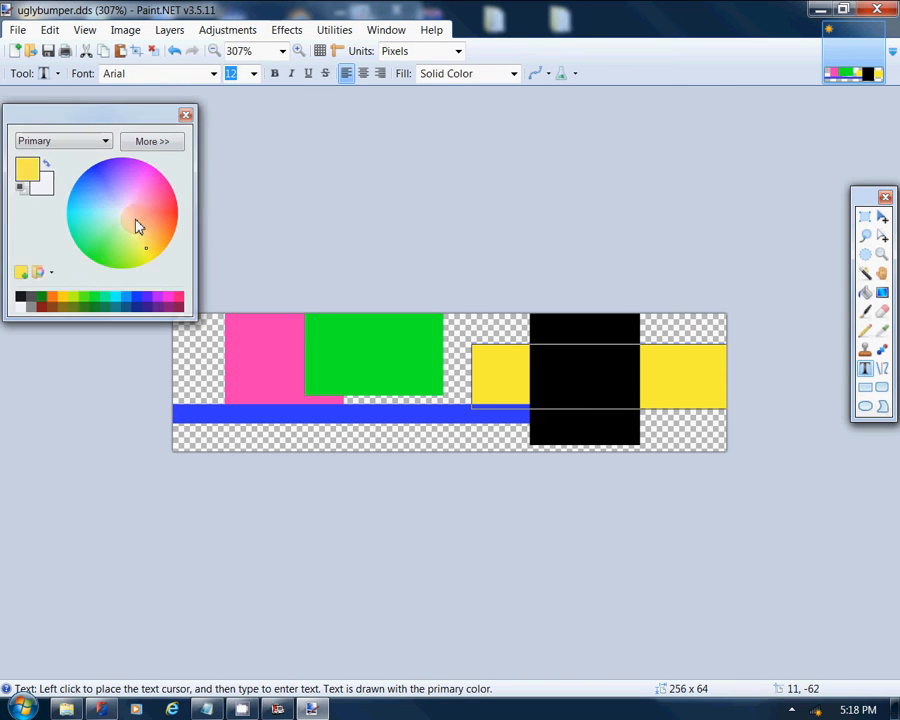
pyautogui.click(90, 260)
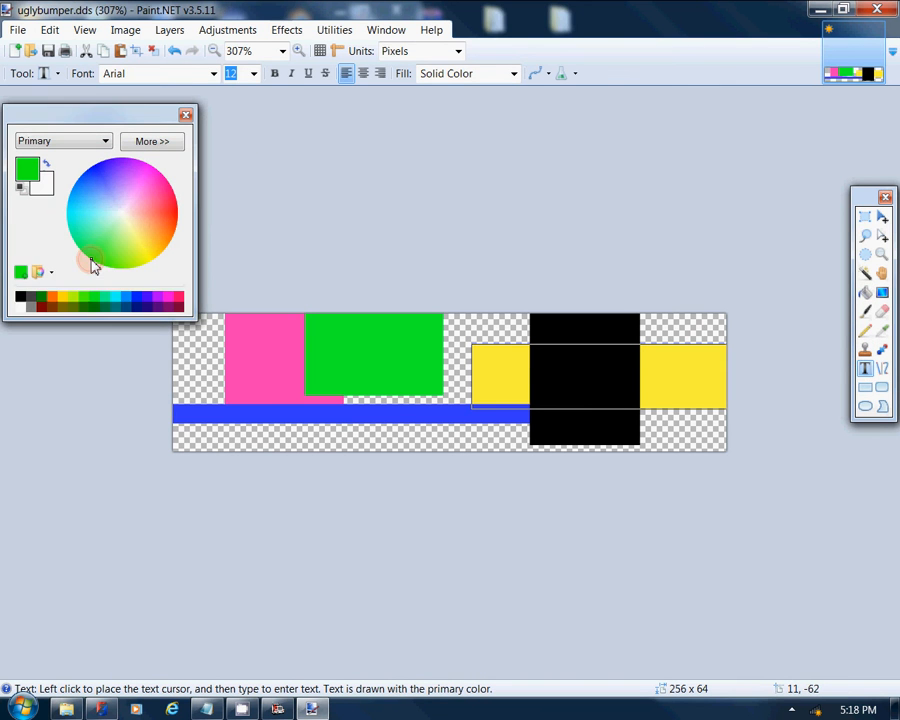
pyautogui.click(253, 77)
pyautogui.click(237, 231)
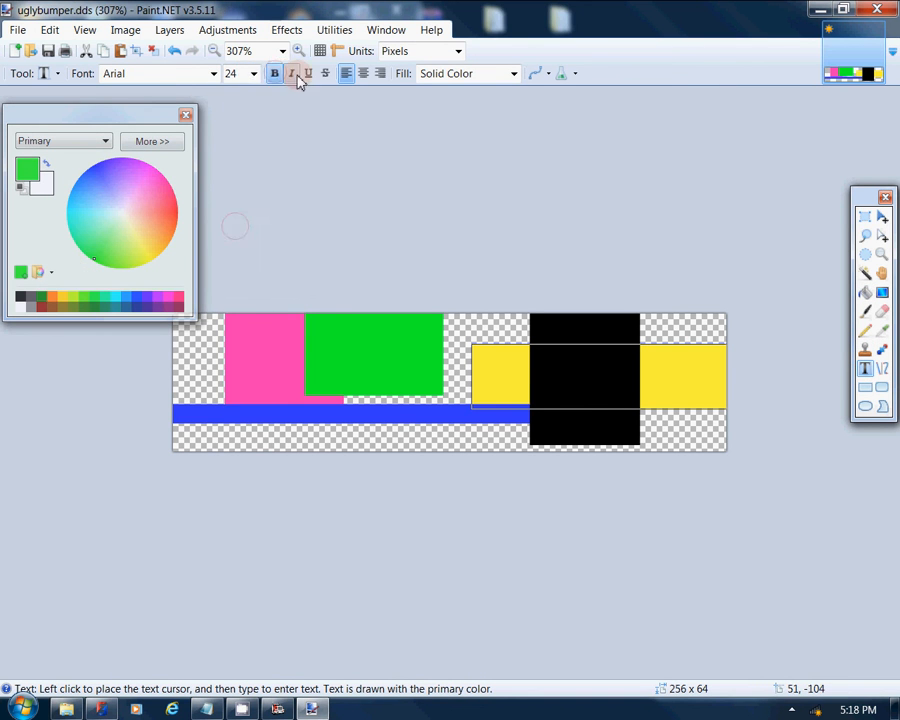
pyautogui.click(424, 385)
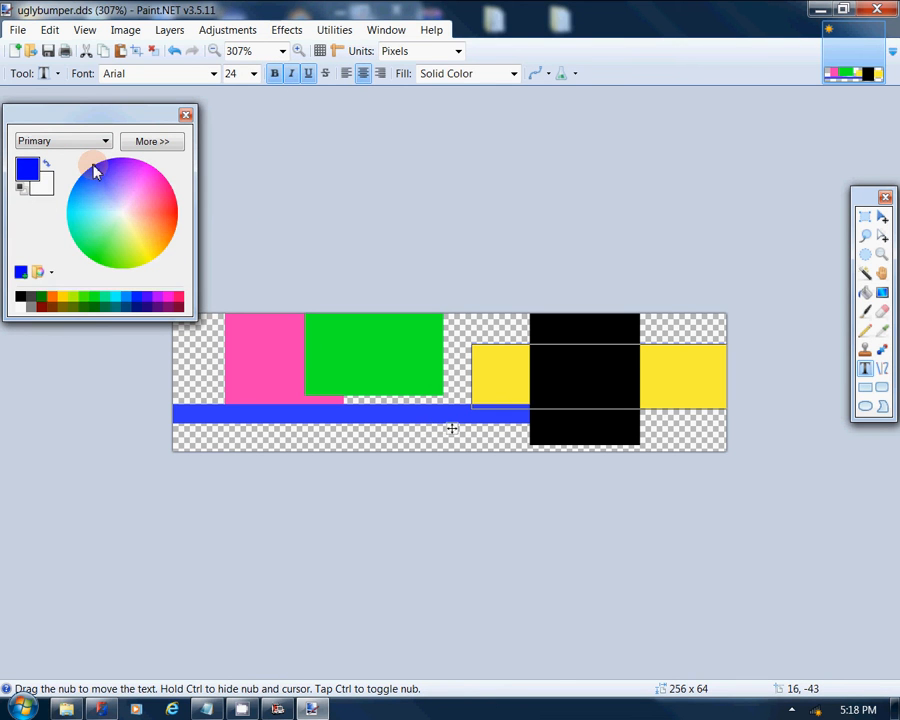
pyautogui.write('Bumper')
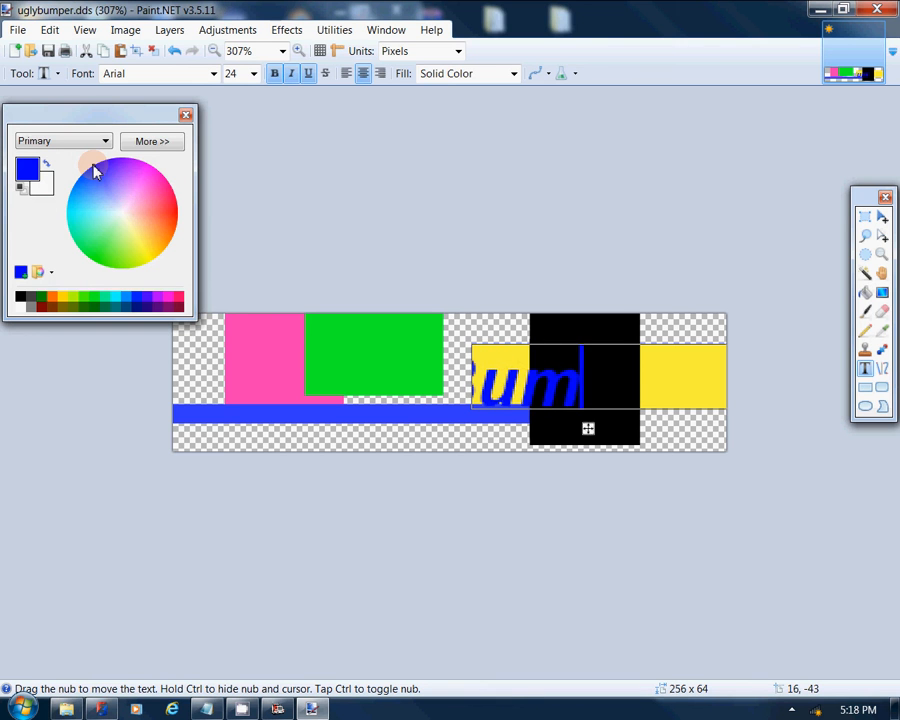
pyautogui.click(93, 168)
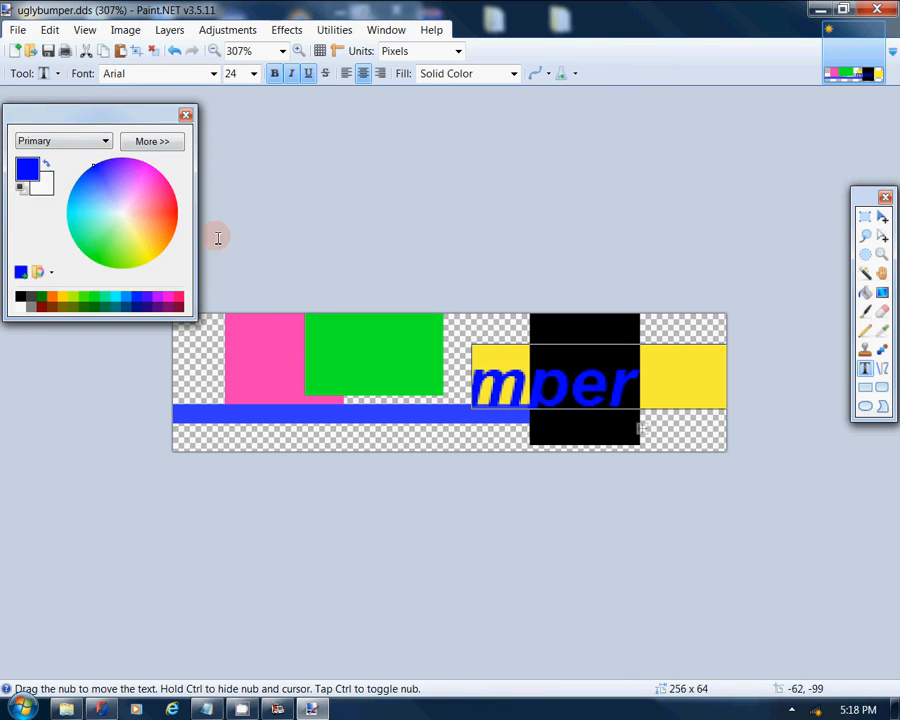
# Step: Clear the selection and add the blue text "trshrsth" across the pink and green blocks
pyautogui.click(865, 216)
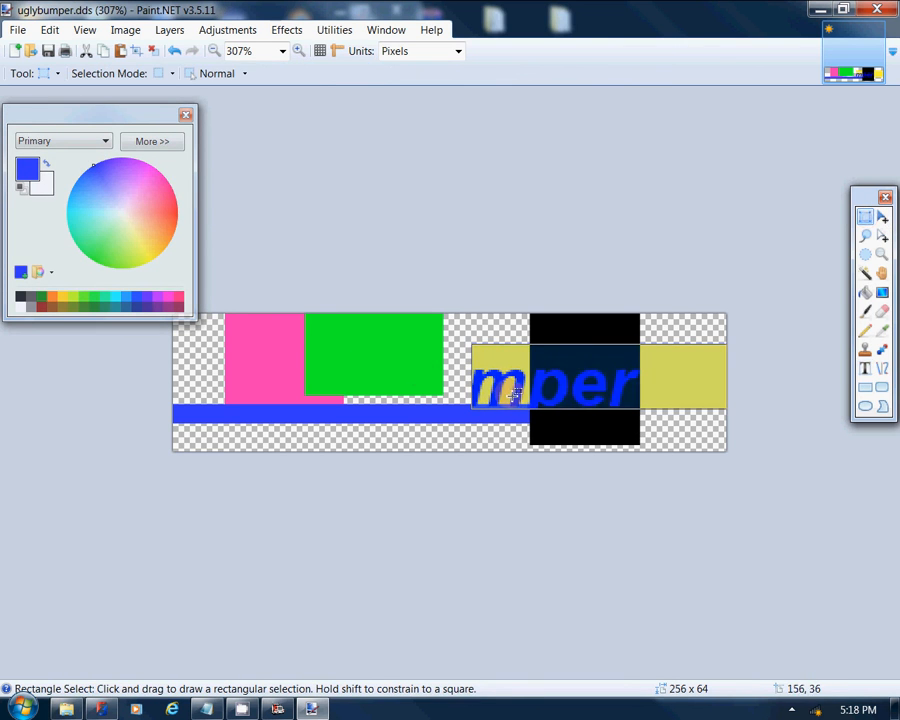
pyautogui.click(866, 369)
pyautogui.click(305, 370)
pyautogui.write('trshrsth')
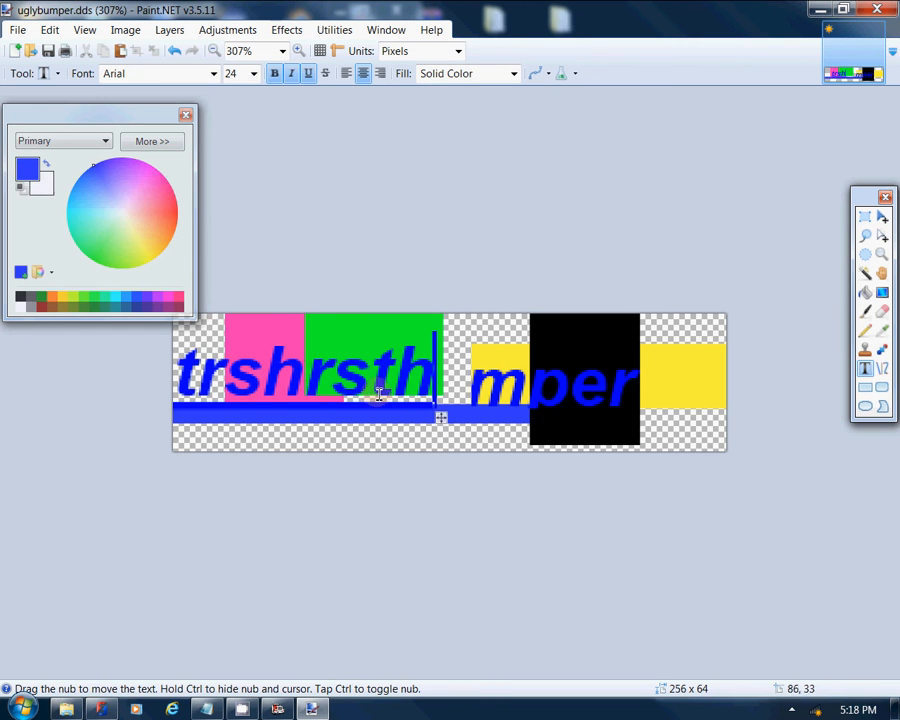
# Step: Save uglybumper.dds in DXT5 (Interpolated Alpha) format with mip maps and close Paint.NET
pyautogui.click(48, 51)
pyautogui.click(795, 685)
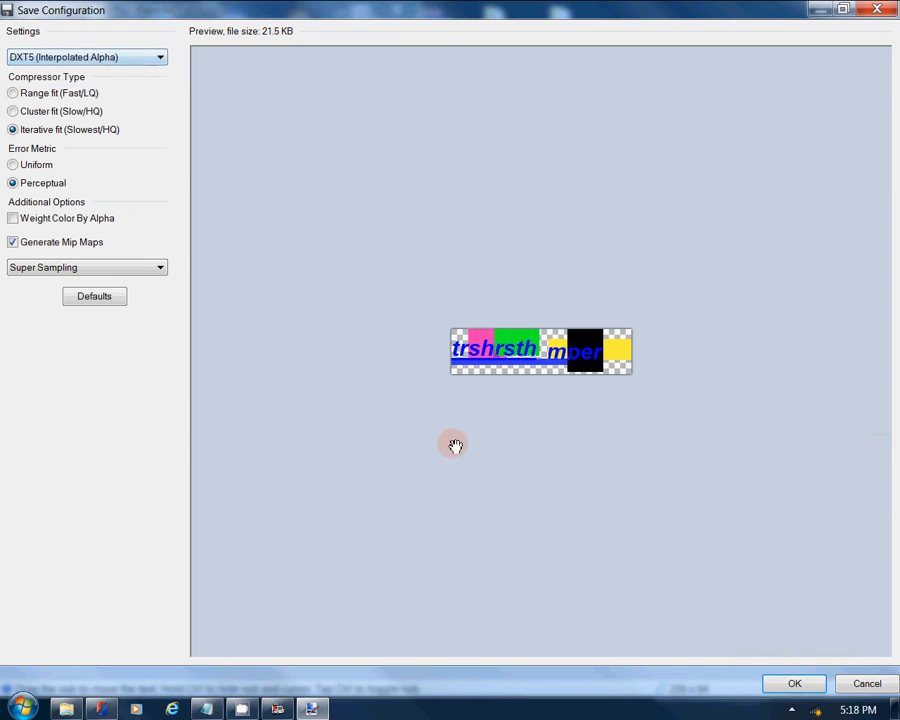
pyautogui.click(796, 684)
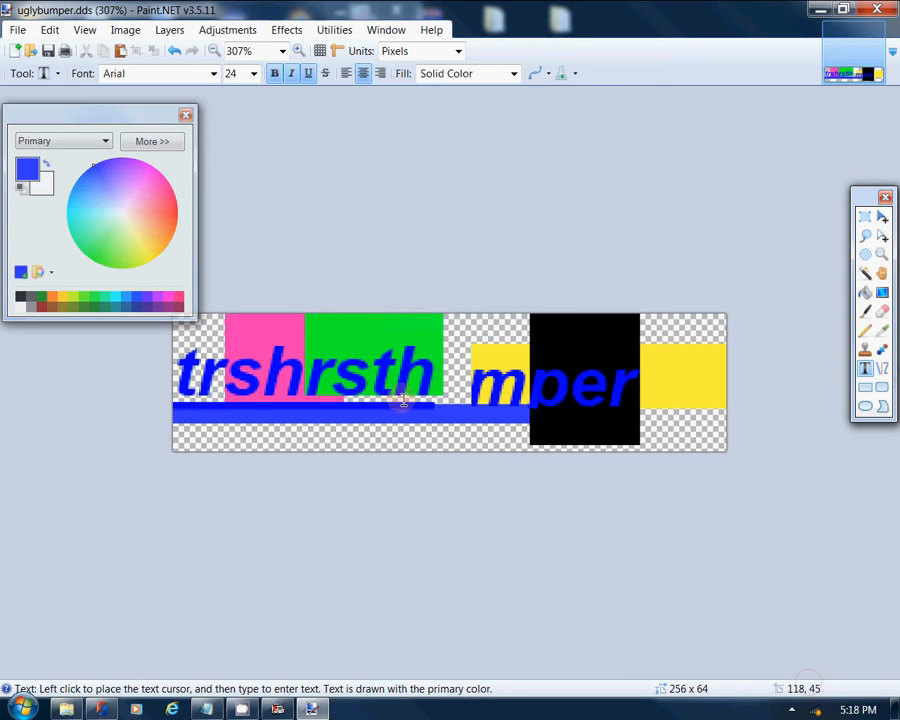
pyautogui.click(873, 12)
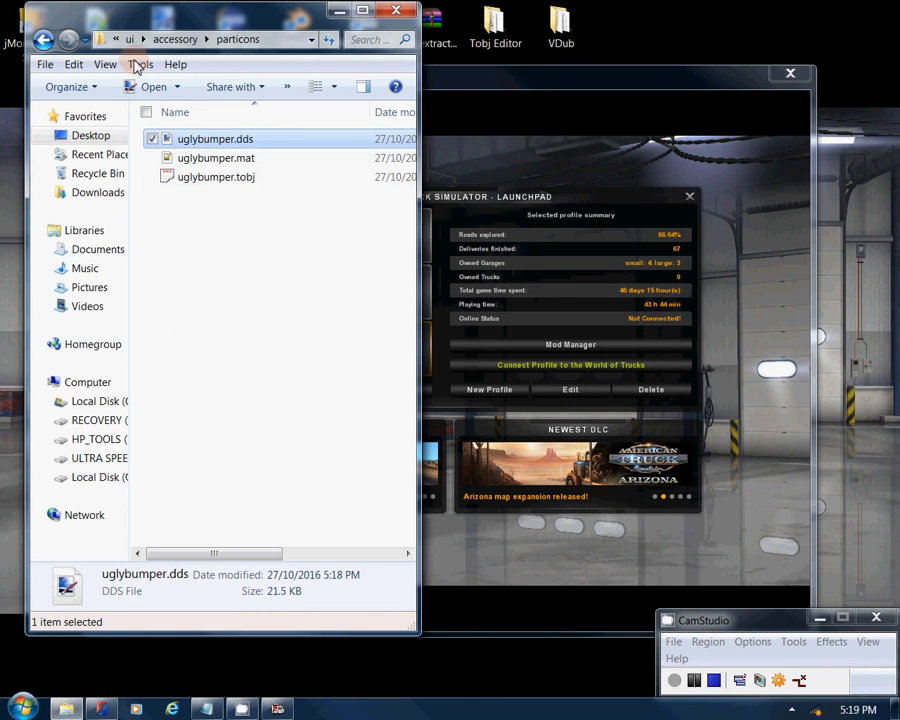
# Step: Return from the particons folder to the root of the uglybumper mod folder
pyautogui.click(45, 40)
pyautogui.click(46, 40)
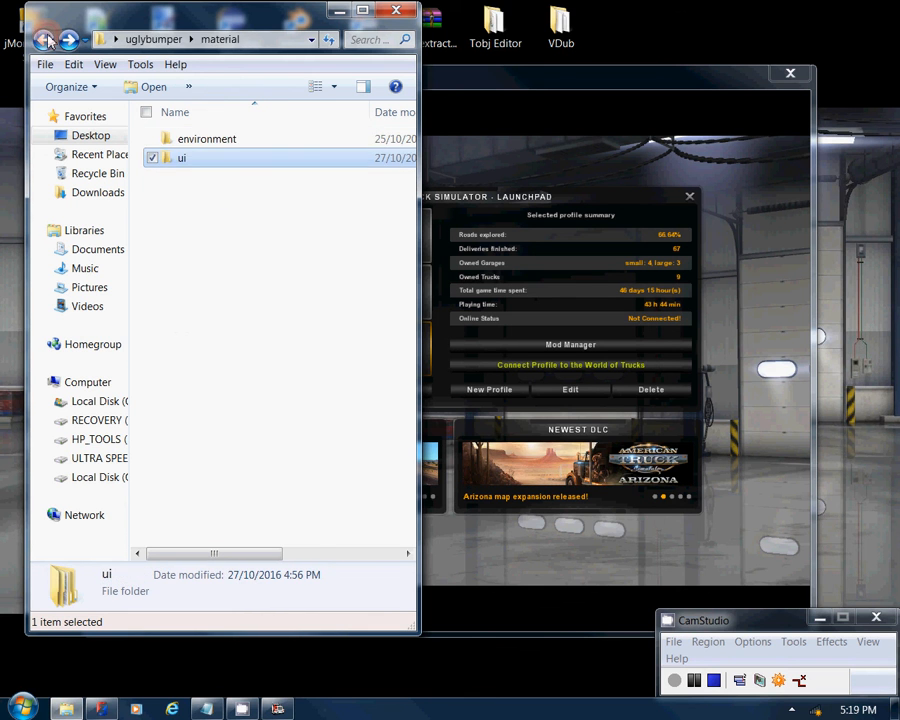
pyautogui.click(45, 40)
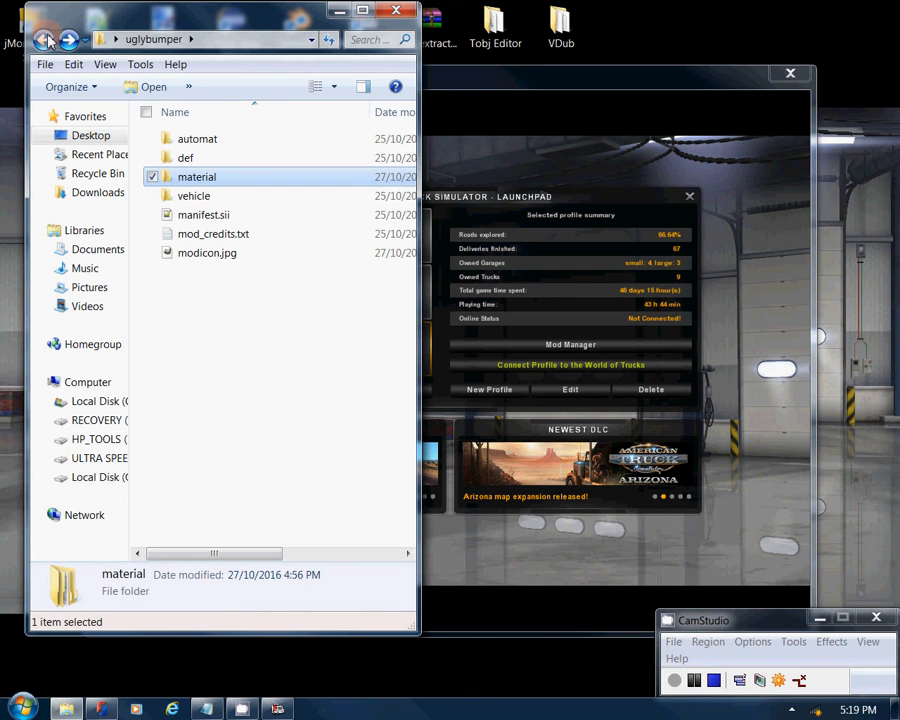
# Step: Open the bumper.scs archive from the game's mod folder in WinRAR and close the mod folder window
pyautogui.click(67, 707)
pyautogui.rightClick(66, 707)
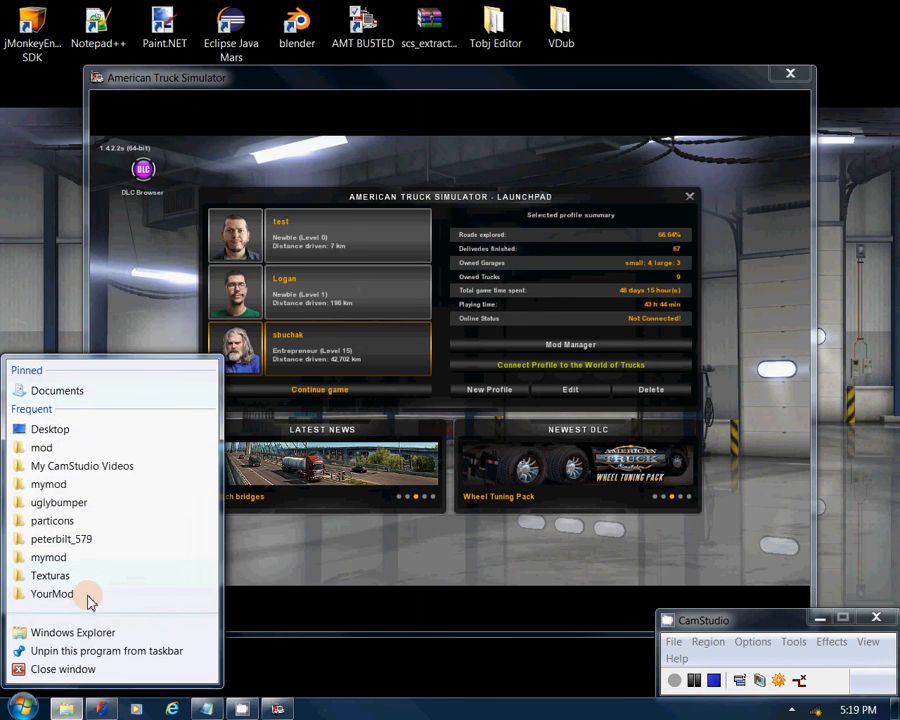
pyautogui.click(72, 450)
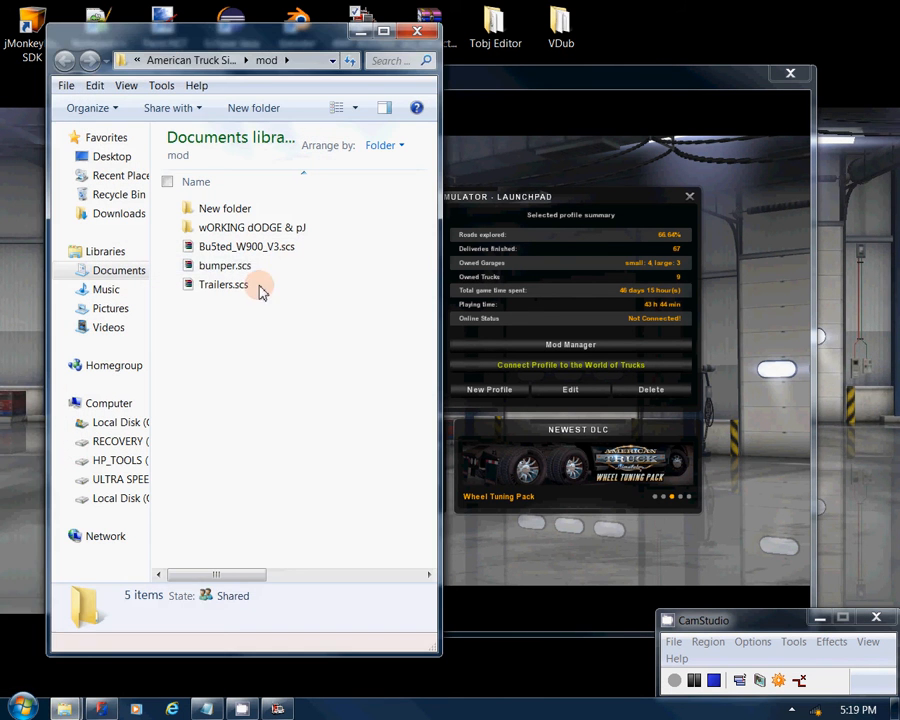
pyautogui.doubleClick(257, 266)
pyautogui.click(416, 36)
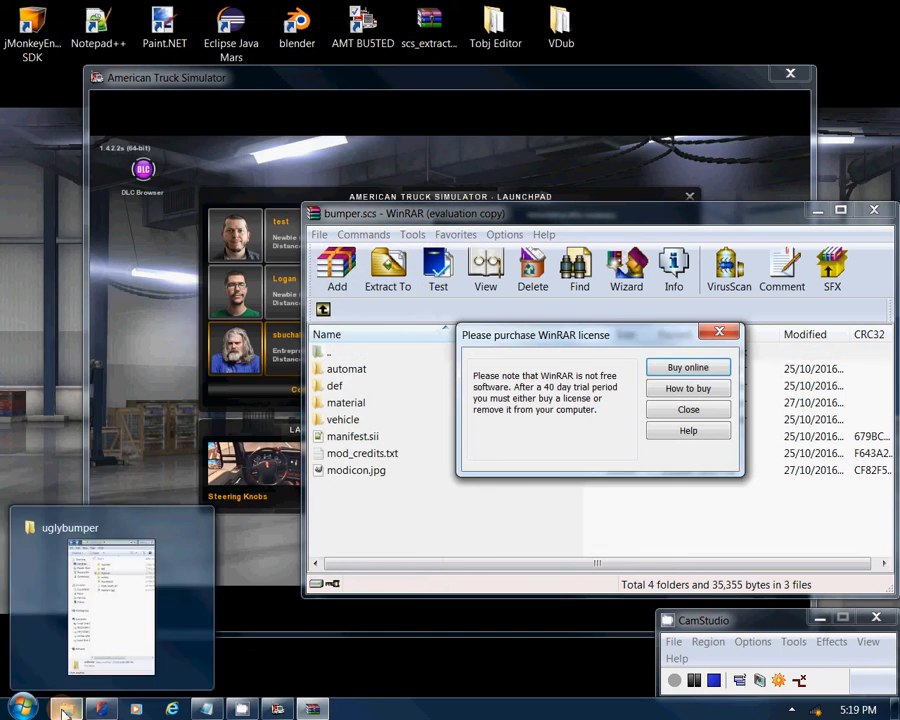
# Step: Add the whole contents of the uglybumper folder to bumper.scs with the Store compression method, replacing existing files, and close the archive
pyautogui.click(66, 708)
pyautogui.click(688, 409)
pyautogui.moveTo(240, 350); pyautogui.dragTo(558, 432)
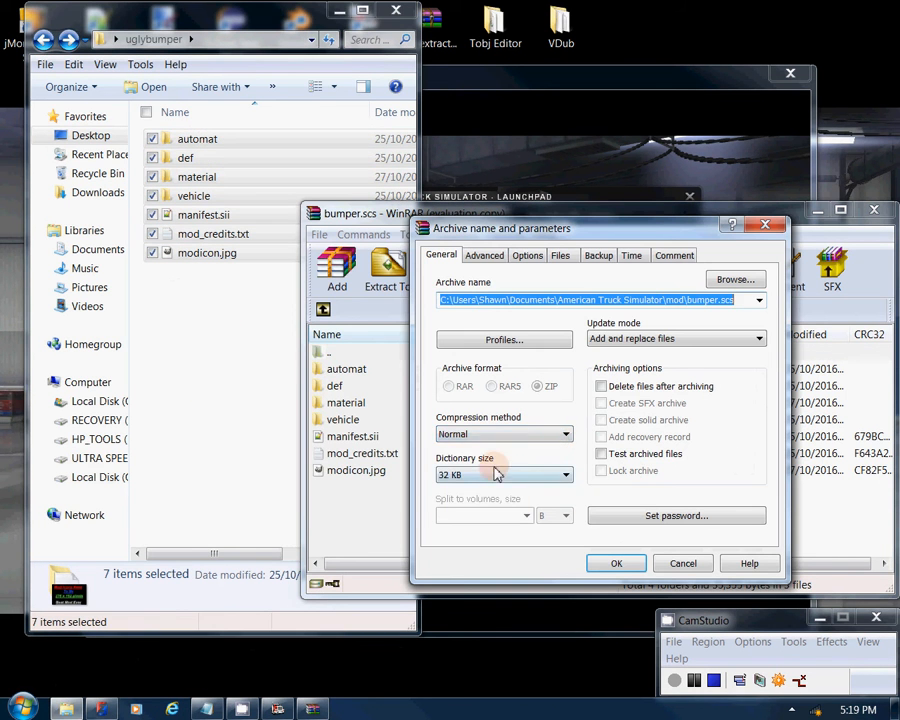
pyautogui.click(497, 434)
pyautogui.click(497, 444)
pyautogui.click(616, 563)
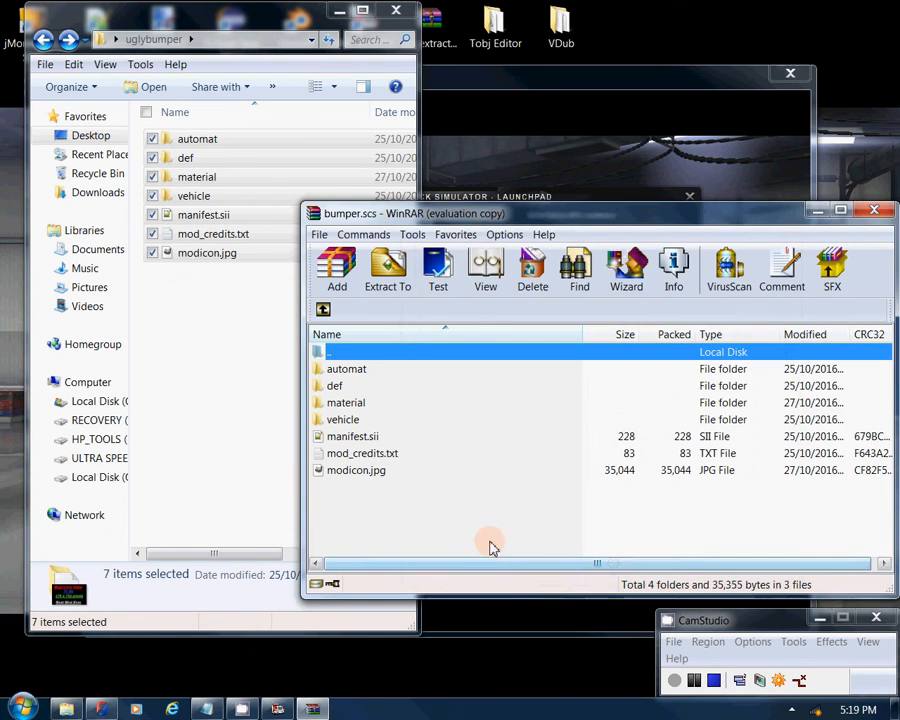
pyautogui.click(874, 210)
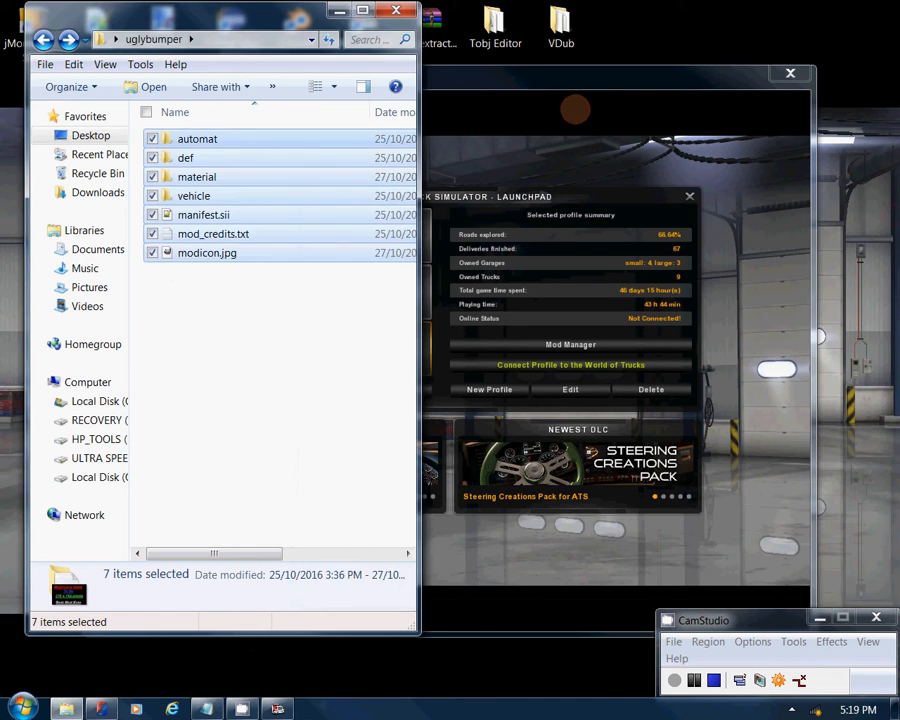
# Step: Switch to American Truck Simulator, continue the game with the selected profile and dismiss the game change warning
pyautogui.click(575, 108)
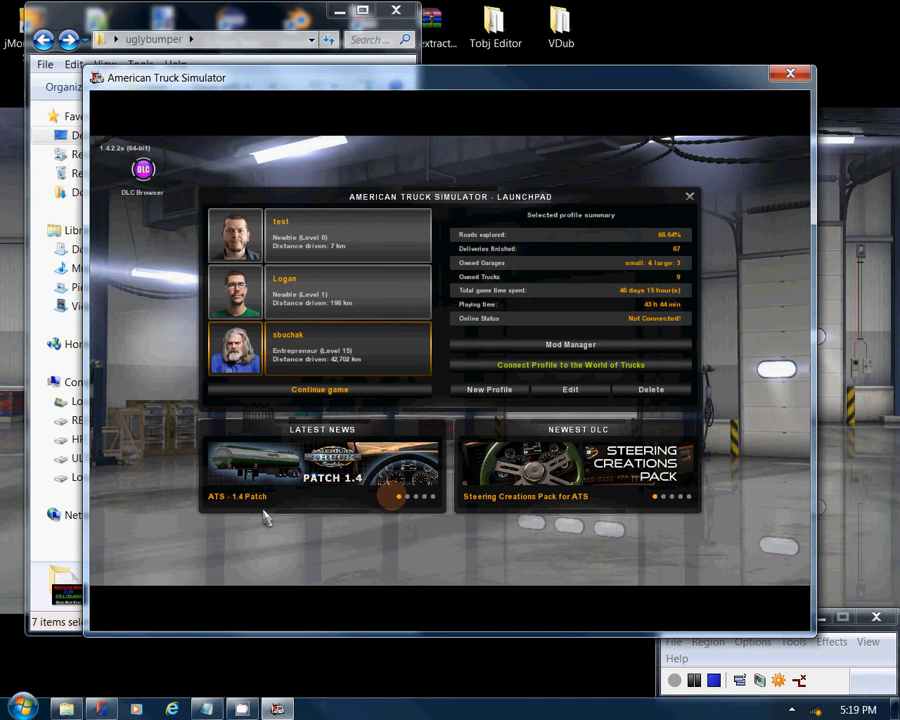
pyautogui.click(258, 390)
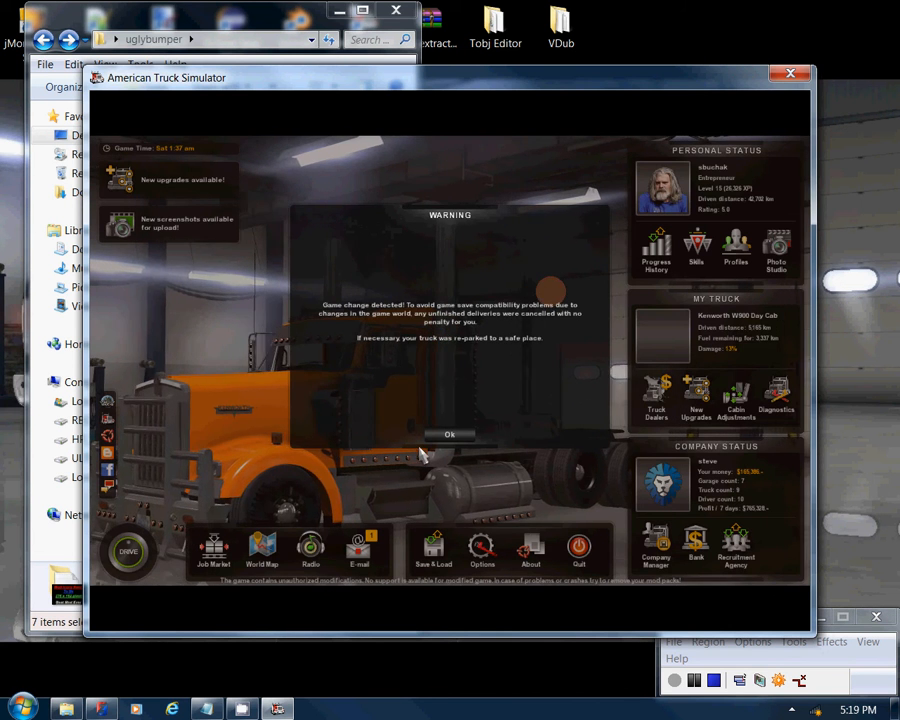
pyautogui.click(438, 438)
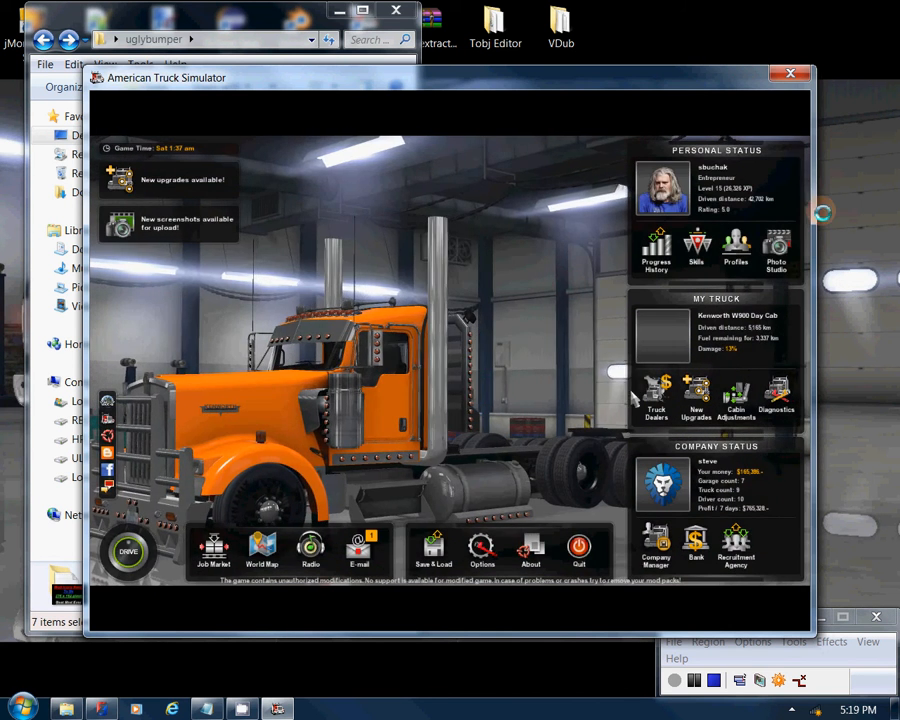
# Step: Open the online truck purchase list of the northern Arizona truck dealer
pyautogui.click(656, 395)
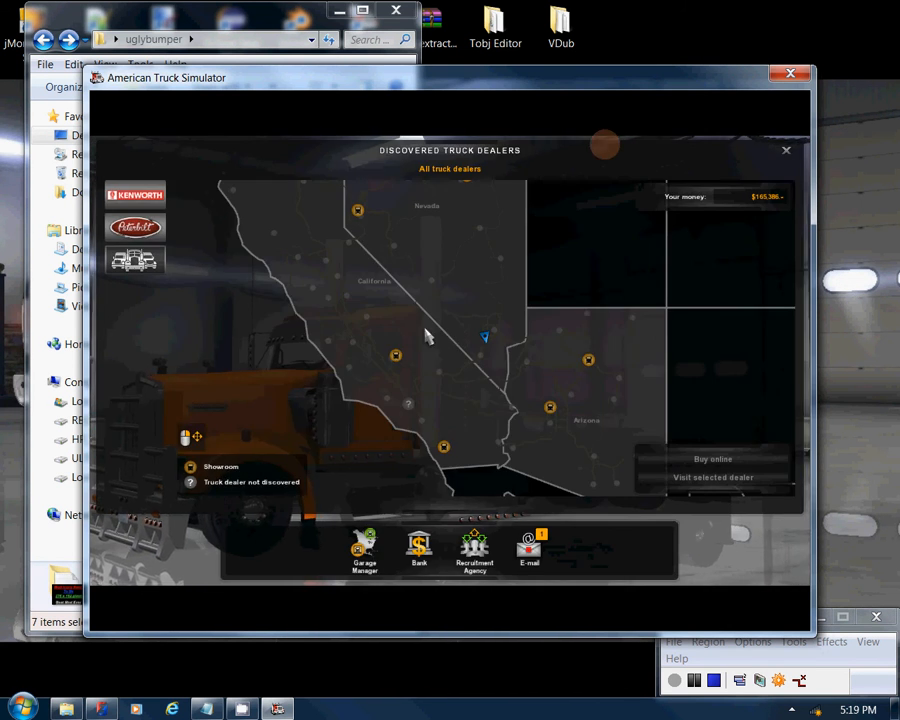
pyautogui.click(589, 360)
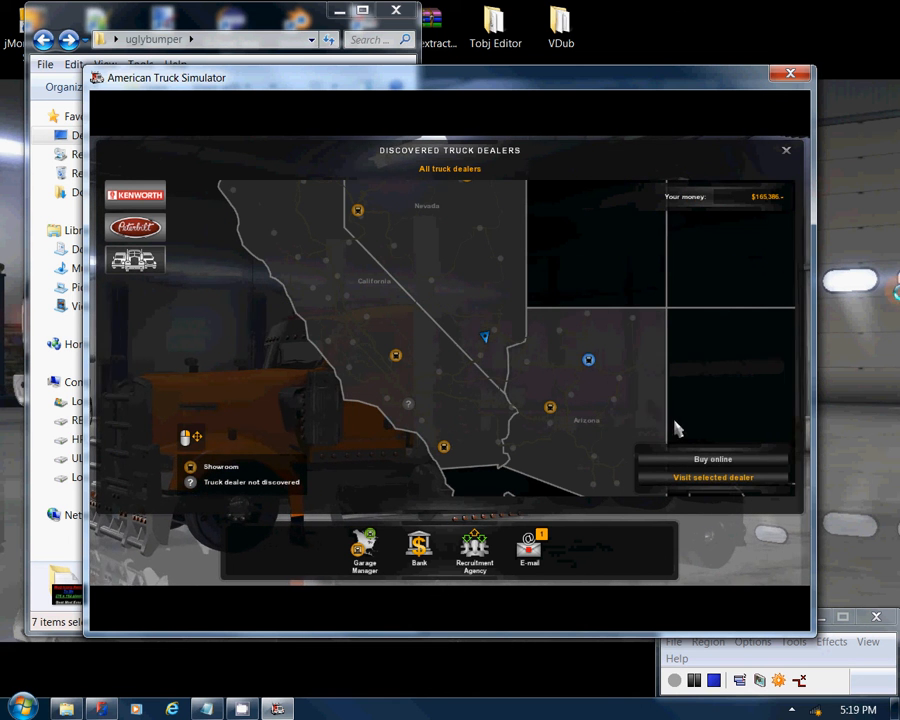
pyautogui.click(699, 459)
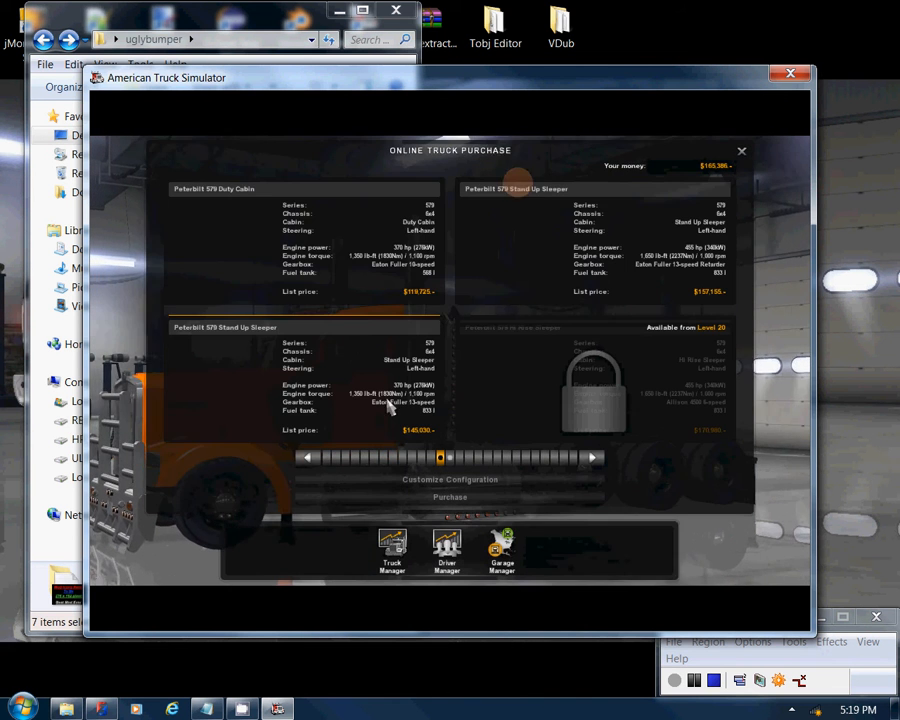
# Step: Open the configurator for the Peterbilt 579 Duty Cabin and show its bumper accessories to check the Ugly Bumper icon
pyautogui.doubleClick(366, 292)
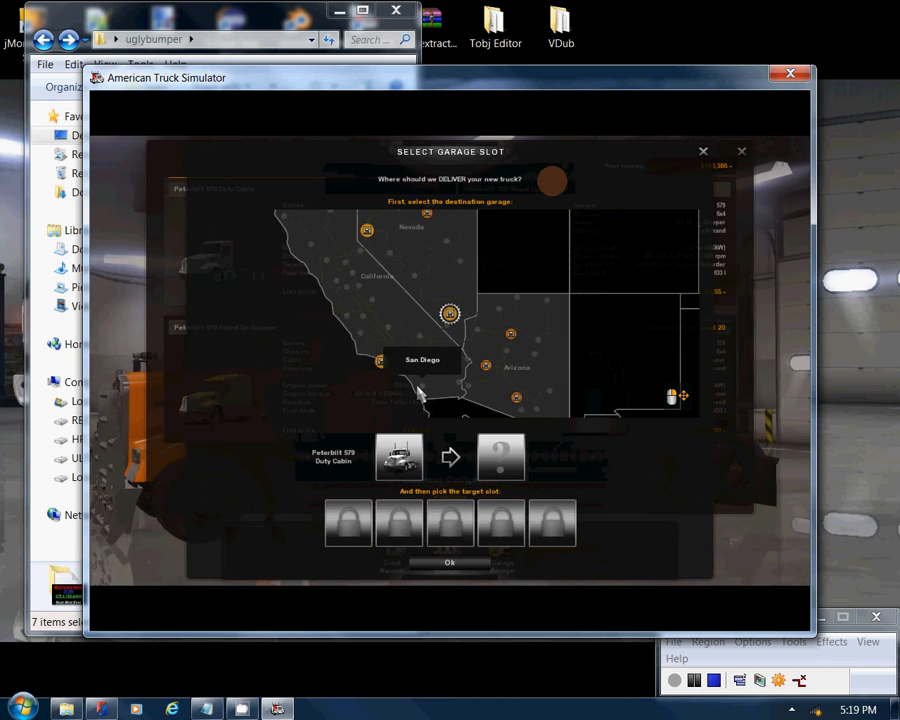
pyautogui.press('Escape')
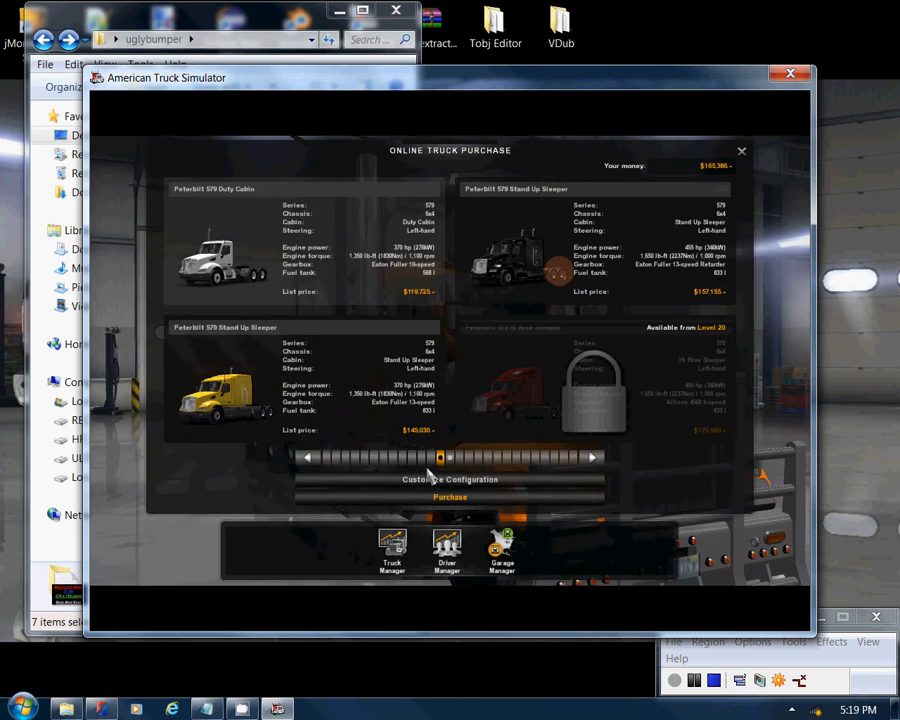
pyautogui.click(433, 481)
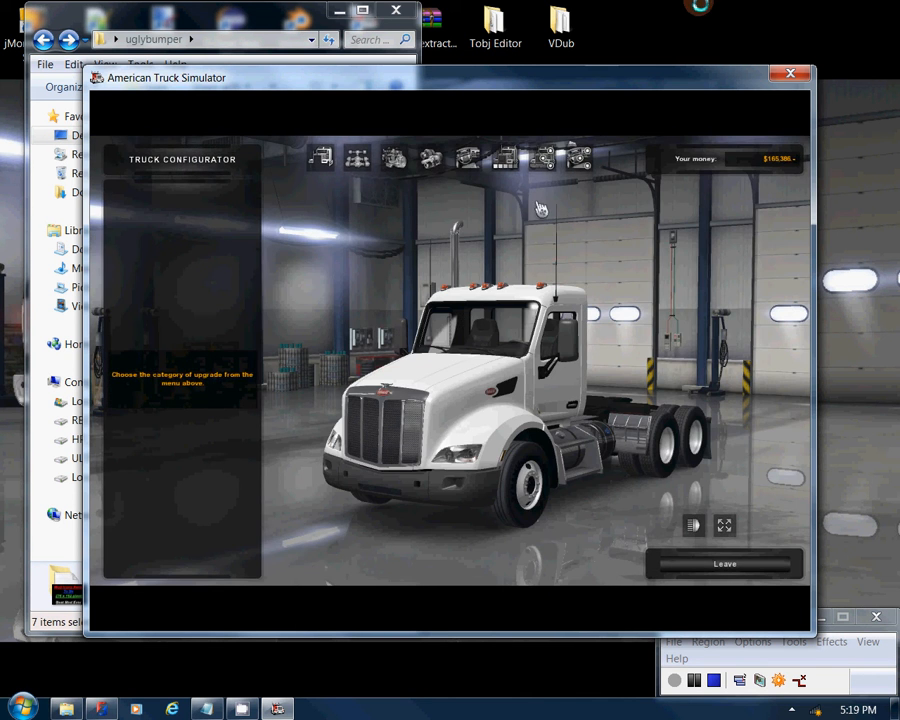
pyautogui.click(542, 158)
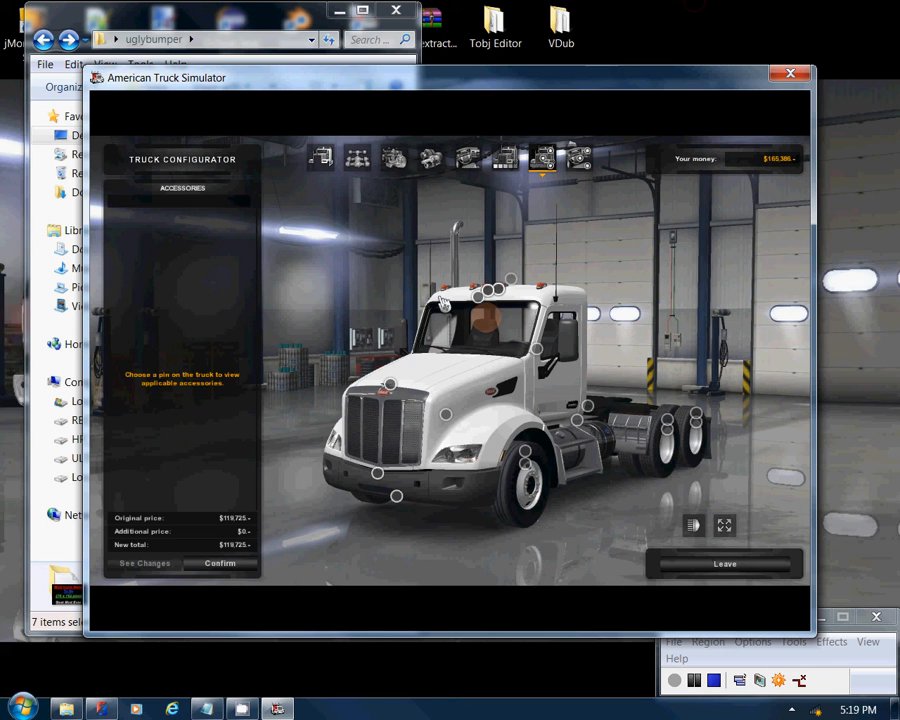
pyautogui.click(397, 500)
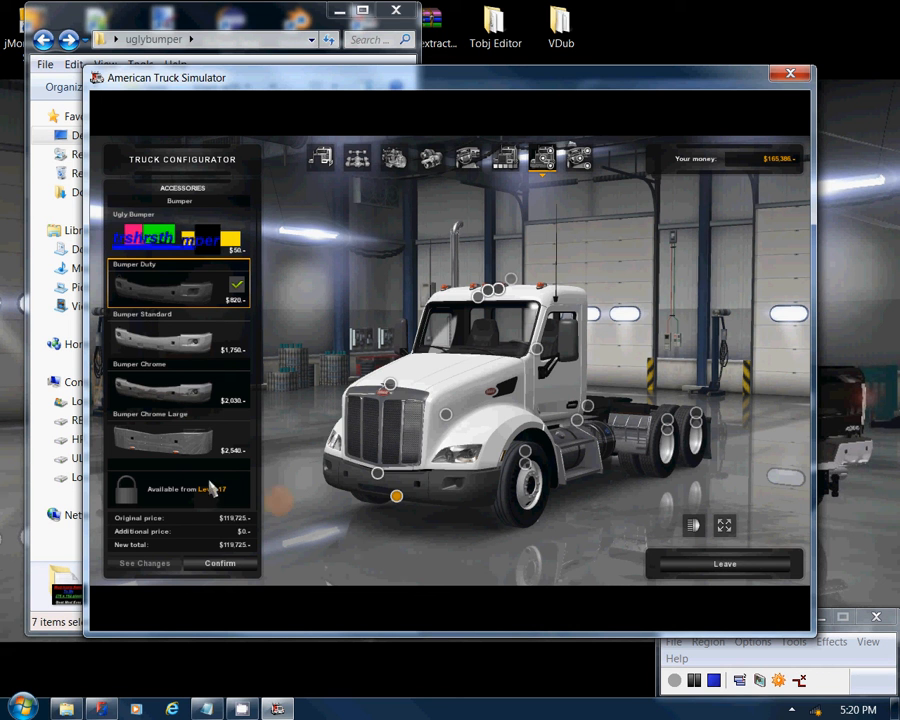
# Step: Leave the game window and start Paint.NET with a new blank image
pyautogui.hotkey('alt', 'Tab')
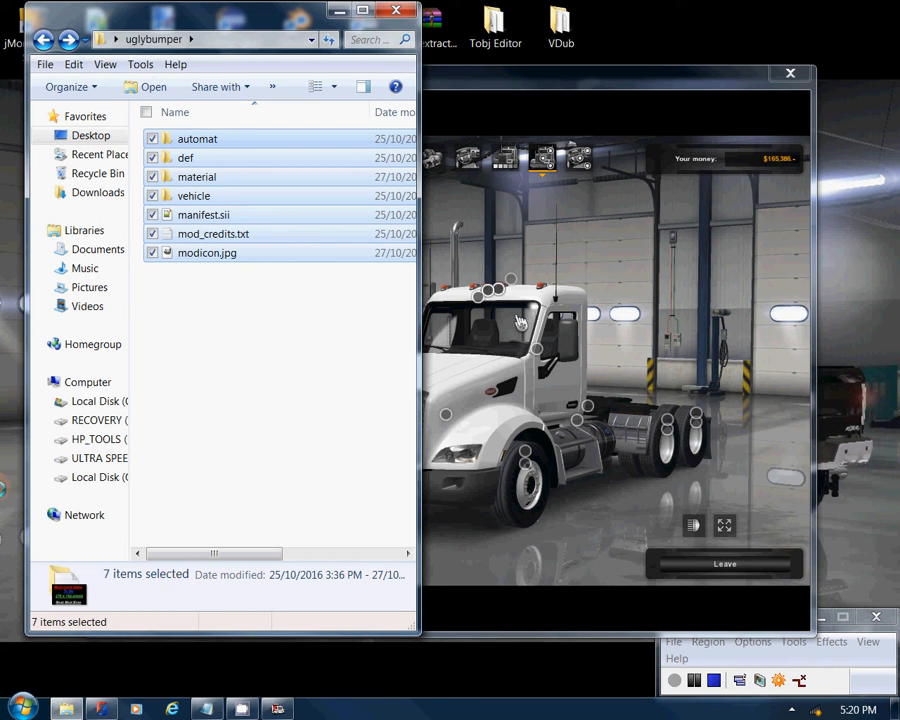
pyautogui.click(22, 708)
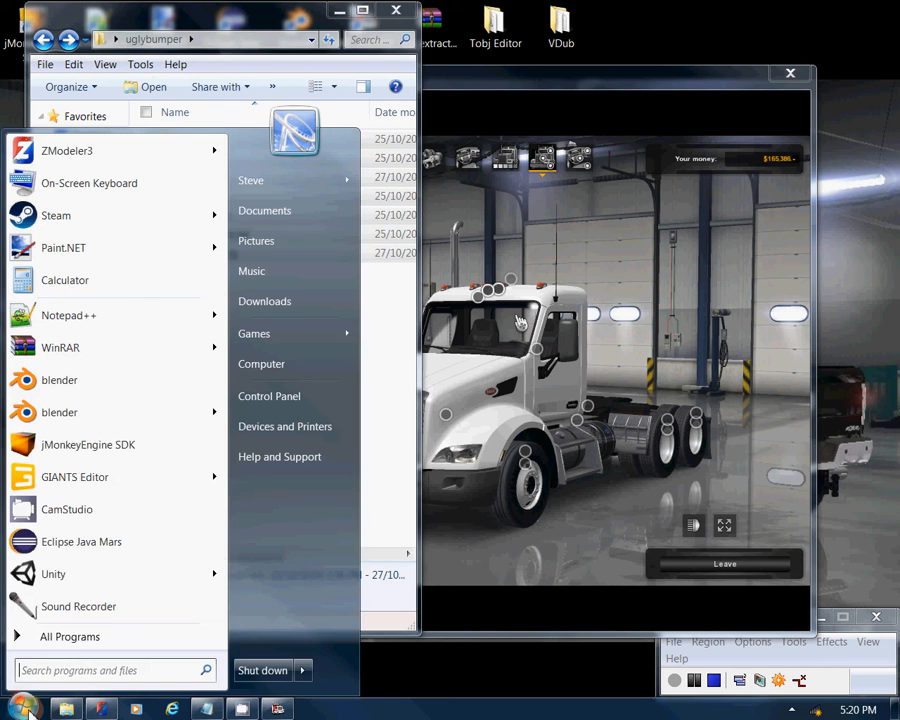
pyautogui.click(60, 248)
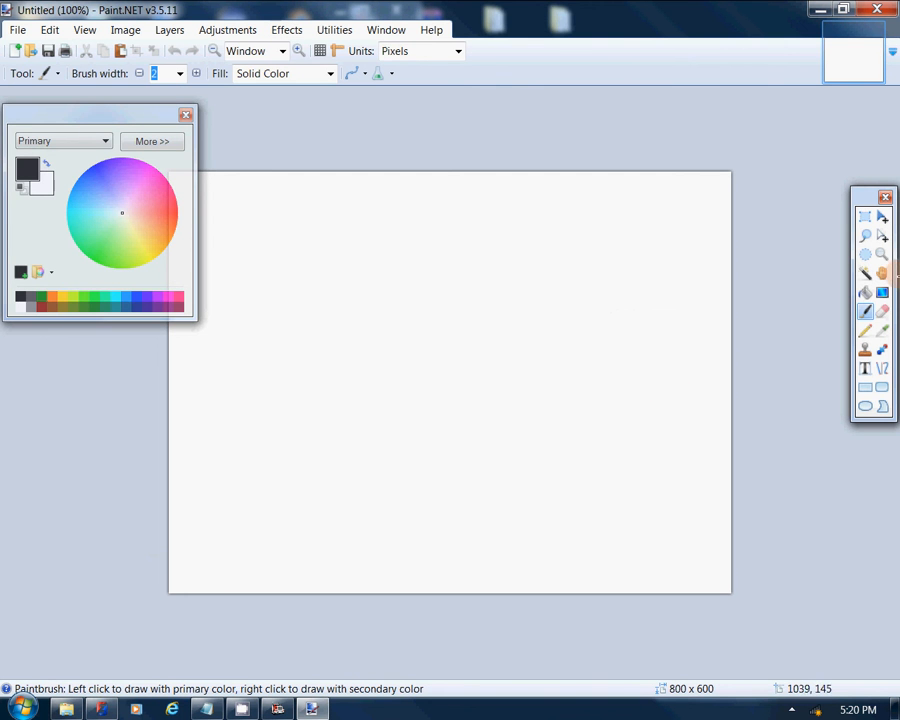
# Step: Add the sample text "3rqgwetrgw4gtwtg" to the blank image and scribble a large freehand Pencil line across it
pyautogui.click(865, 369)
pyautogui.click(338, 320)
pyautogui.write('3rqgwetrgw4gtwtg')
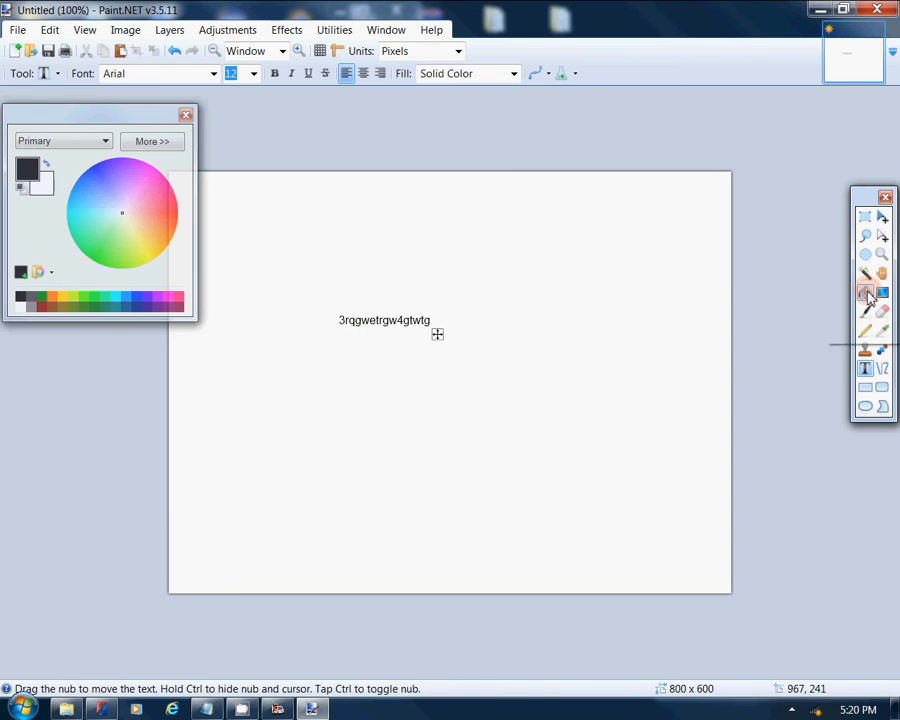
pyautogui.click(865, 330)
pyautogui.moveTo(349, 480)
pyautogui.mouseDown()
pyautogui.moveTo(560, 410)
pyautogui.moveTo(346, 298)
pyautogui.moveTo(416, 157)
pyautogui.moveTo(648, 428)
pyautogui.moveTo(428, 427)
pyautogui.moveTo(350, 457)
pyautogui.mouseUp()
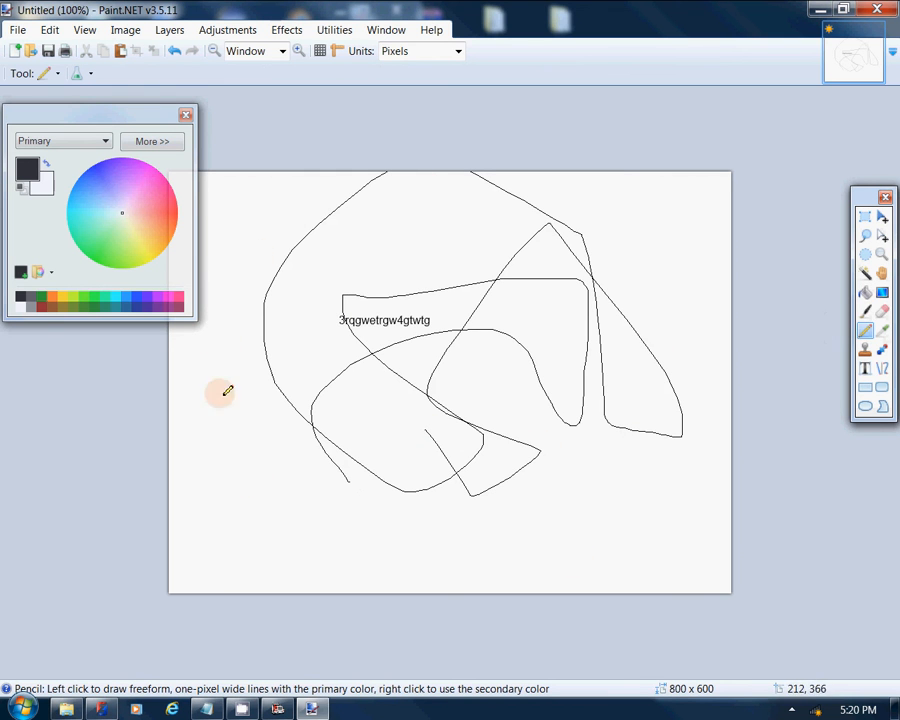
# Step: Select the entire 800 x 600 image and delete its contents to leave a transparent canvas
pyautogui.hotkey('ctrl', 'a')
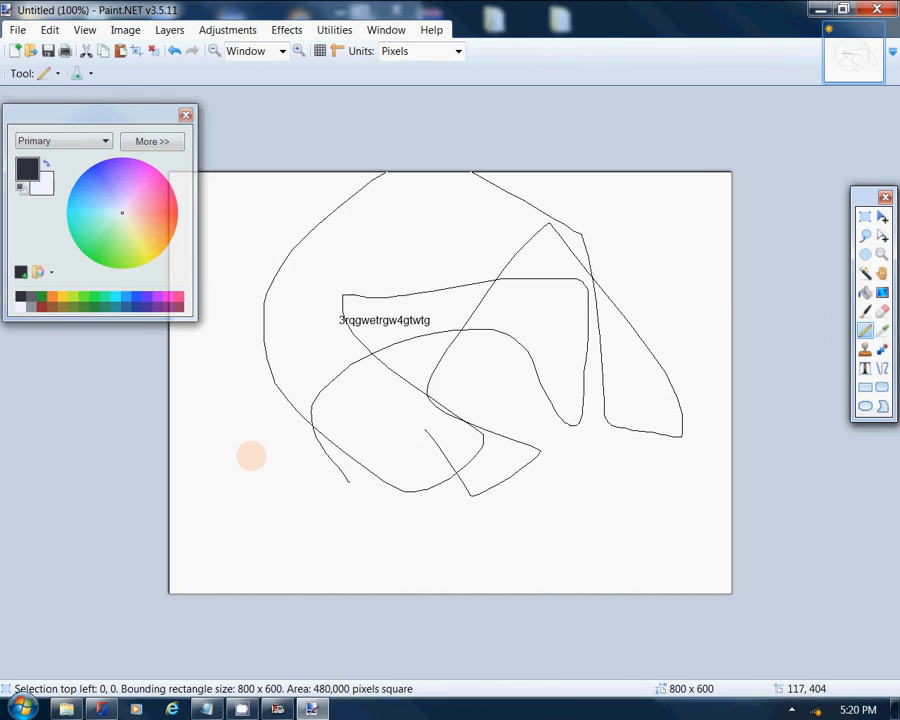
pyautogui.press('Delete')
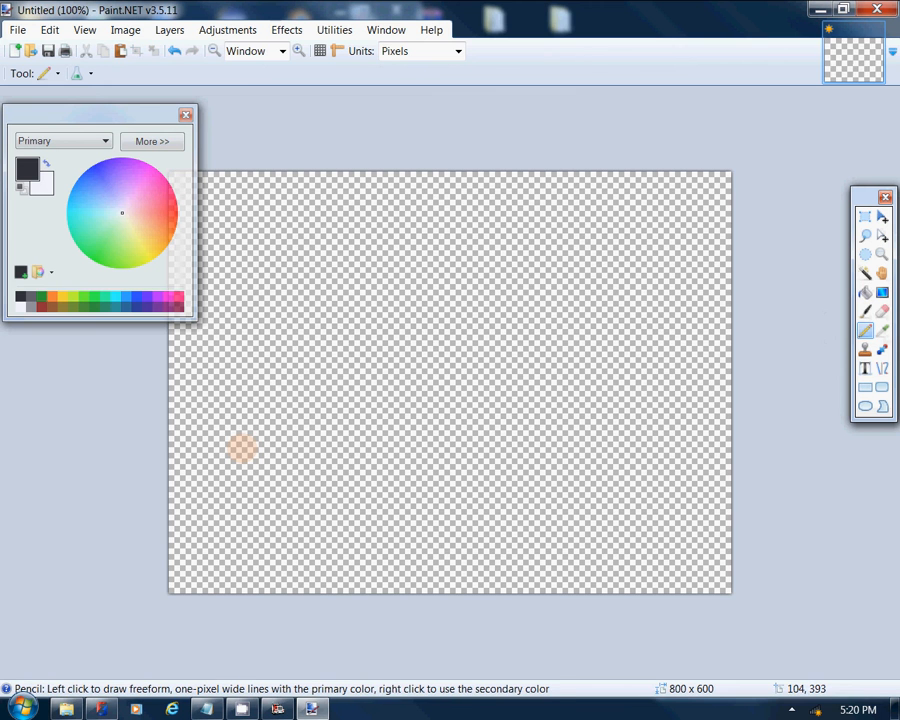